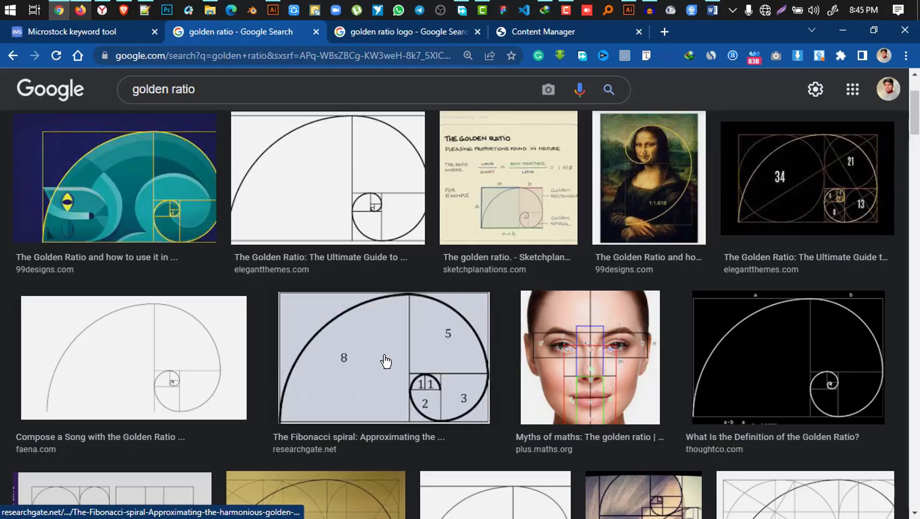
Step: Examine the golden ratio image results, including spirals, nature examples and the famous logo constructions
{"action": "scroll", "coordinate": [396, 220], "scroll_direction": "down", "scroll_amount": 2}
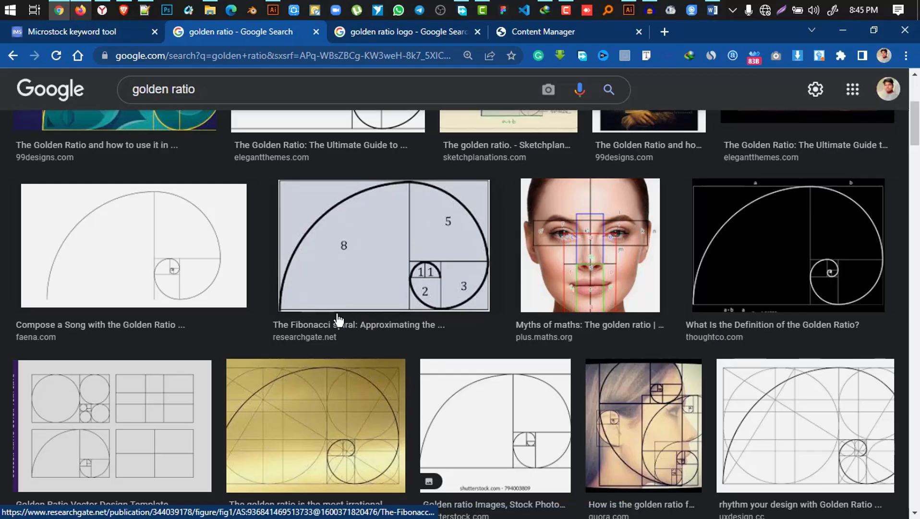
{"action": "scroll", "coordinate": [556, 255], "scroll_direction": "up", "scroll_amount": 5}
{"action": "scroll", "coordinate": [556, 255], "scroll_direction": "down", "scroll_amount": 10}
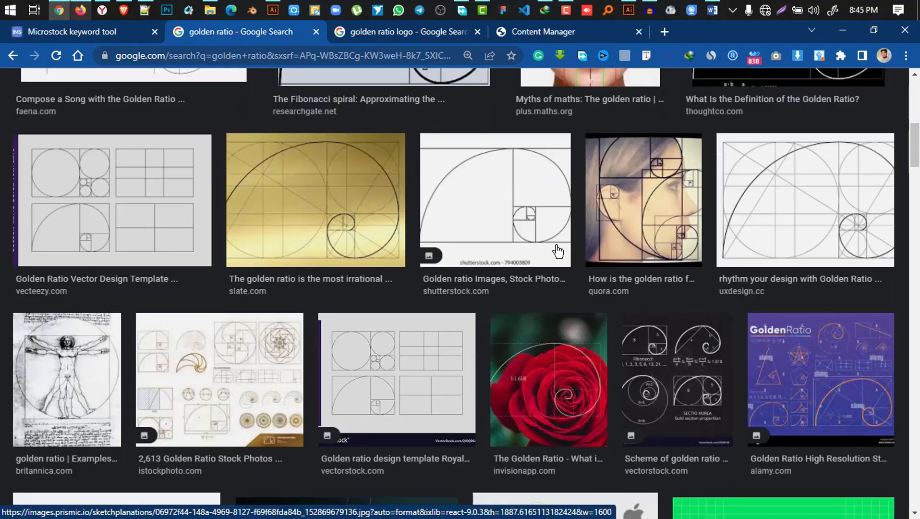
{"action": "scroll", "coordinate": [521, 206], "scroll_direction": "down", "scroll_amount": 6}
{"action": "scroll", "coordinate": [522, 206], "scroll_direction": "up", "scroll_amount": 4}
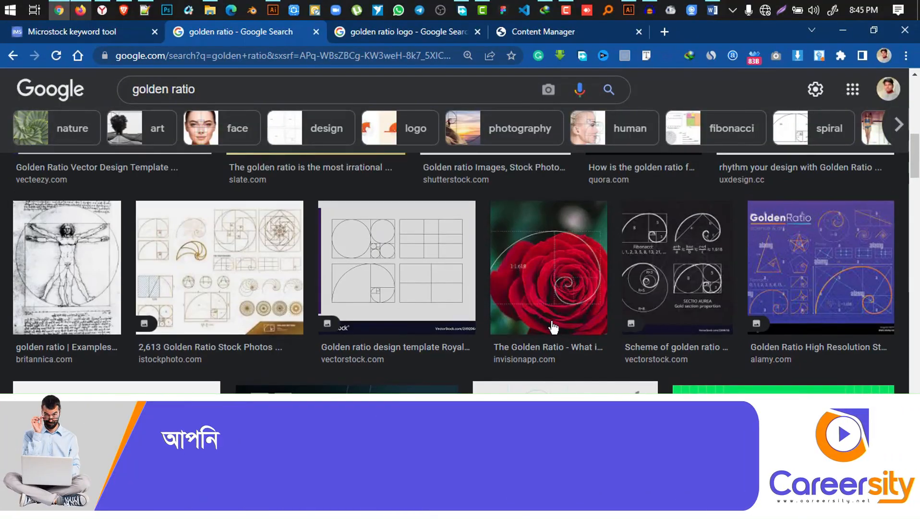
{"action": "scroll", "coordinate": [562, 274], "scroll_direction": "down", "scroll_amount": 12}
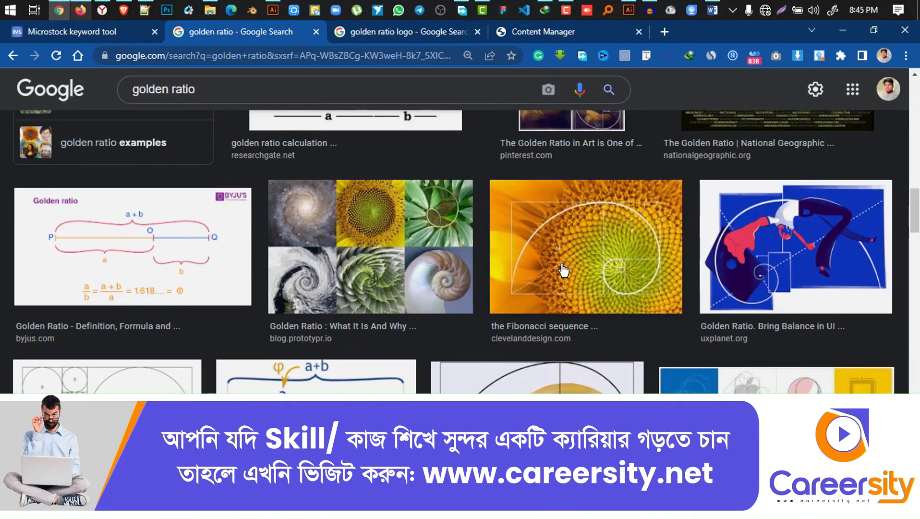
{"action": "left_click", "coordinate": [518, 297]}
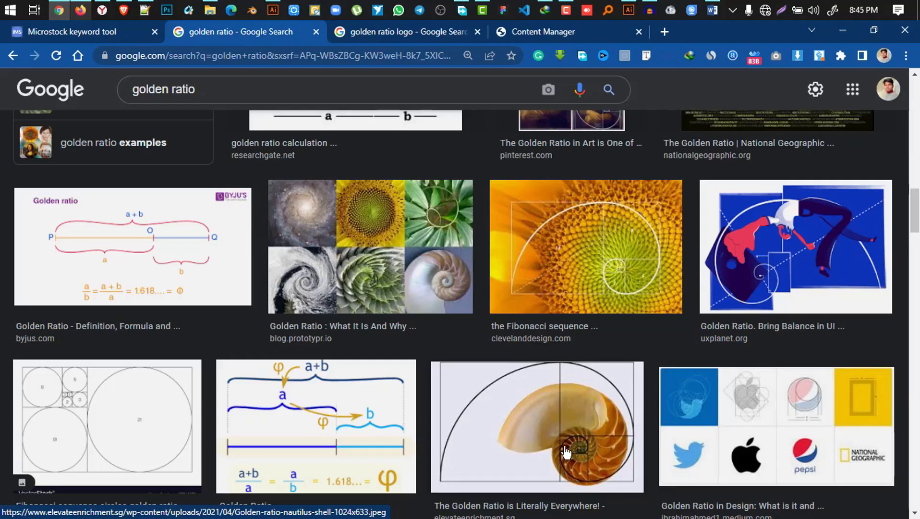
{"action": "left_click", "coordinate": [586, 443]}
{"action": "scroll", "coordinate": [608, 409], "scroll_direction": "down", "scroll_amount": 2}
{"action": "left_click", "coordinate": [759, 321]}
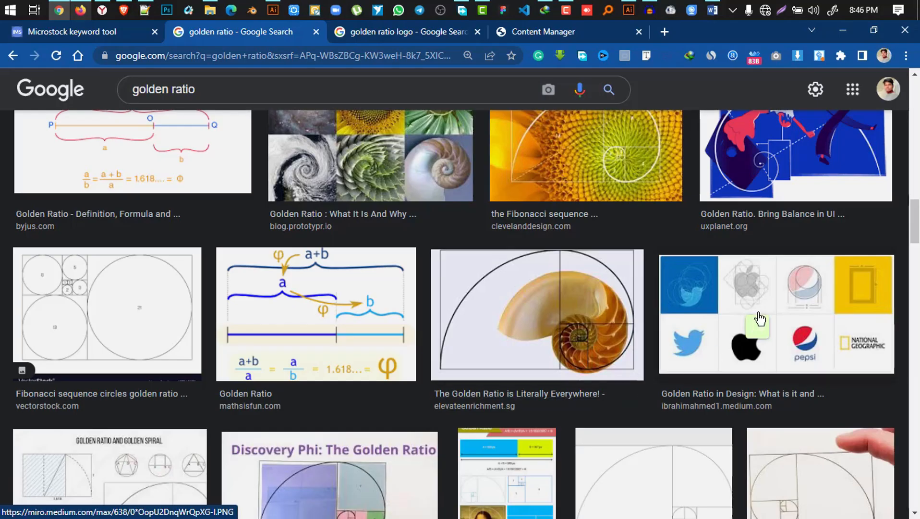
{"action": "key", "text": "Scroll_Lock"}
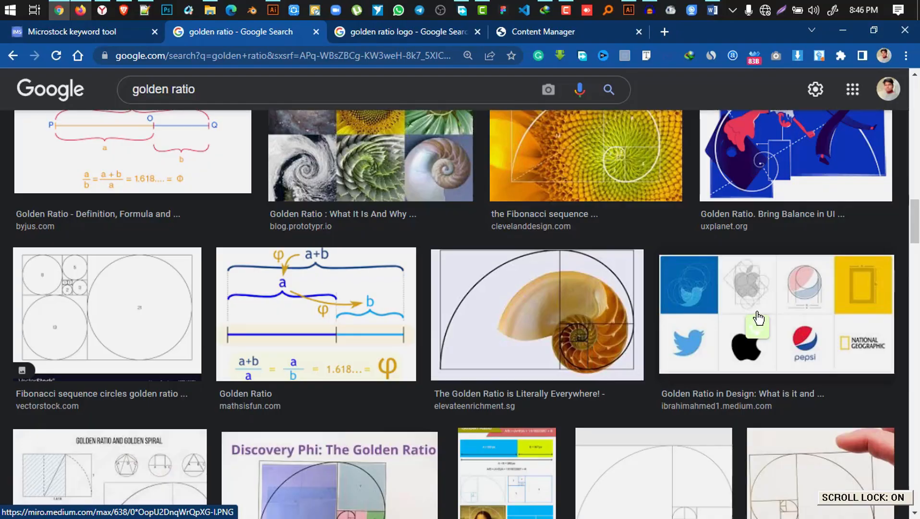
{"action": "scroll", "coordinate": [628, 335], "scroll_direction": "down", "scroll_amount": 7}
{"action": "scroll", "coordinate": [628, 335], "scroll_direction": "up", "scroll_amount": 8}
{"action": "scroll", "coordinate": [502, 256], "scroll_direction": "down", "scroll_amount": 7}
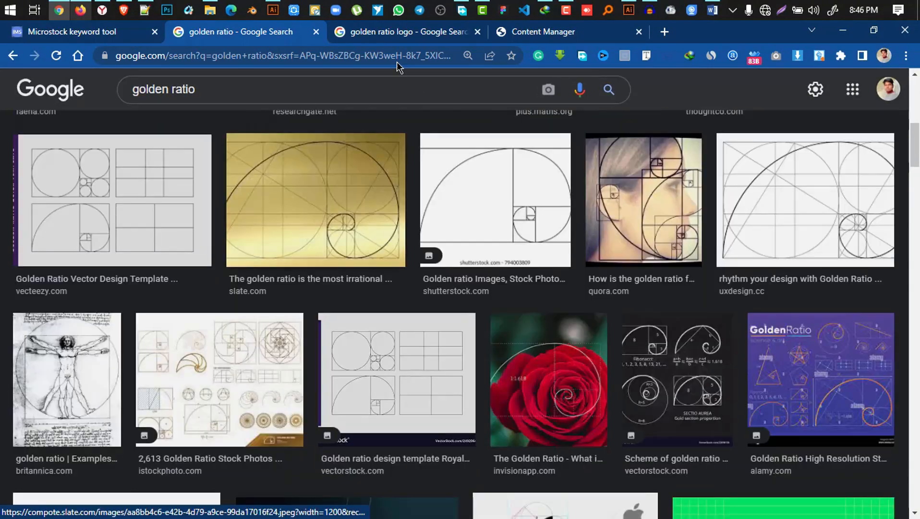
Step: Switch to the golden ratio logo image results and enlarge the Twitter, Apple, Pepsi and National Geographic example
{"action": "left_click", "coordinate": [370, 30]}
{"action": "scroll", "coordinate": [609, 242], "scroll_direction": "down", "scroll_amount": 5}
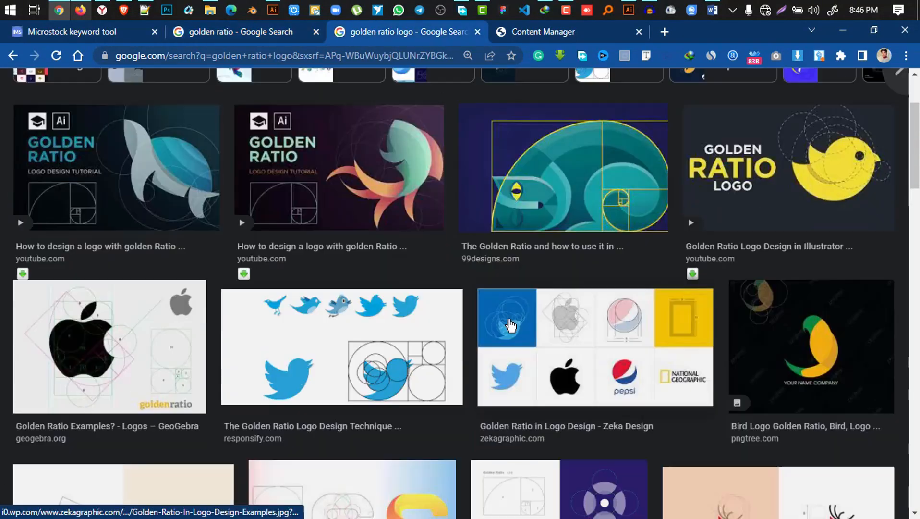
{"action": "mouse_move", "coordinate": [609, 243]}
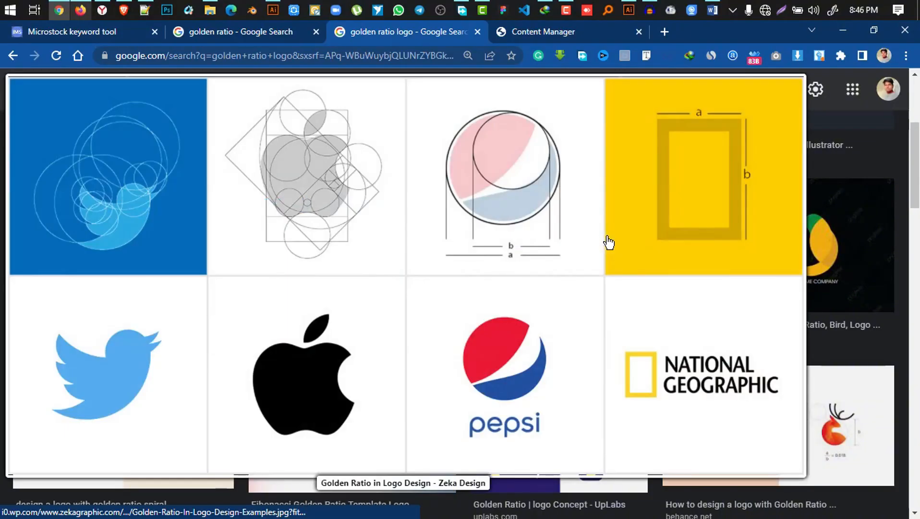
{"action": "key", "text": "Scroll_Lock"}
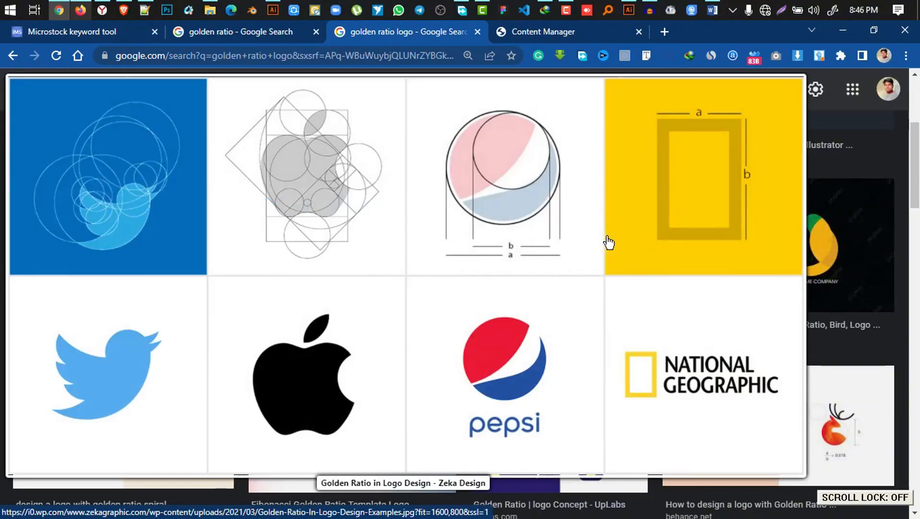
{"action": "key", "text": "Print"}
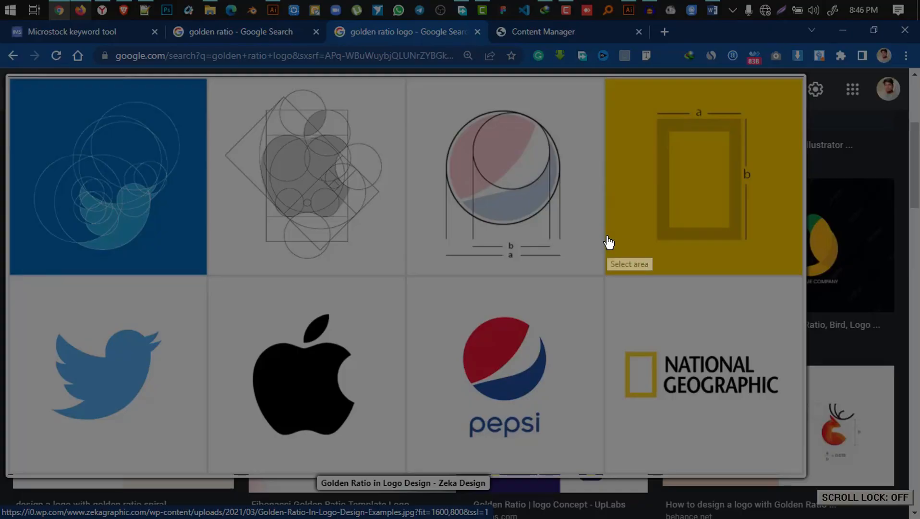
{"action": "left_click_drag", "start_coordinate": [441, 301], "coordinate": [562, 462]}
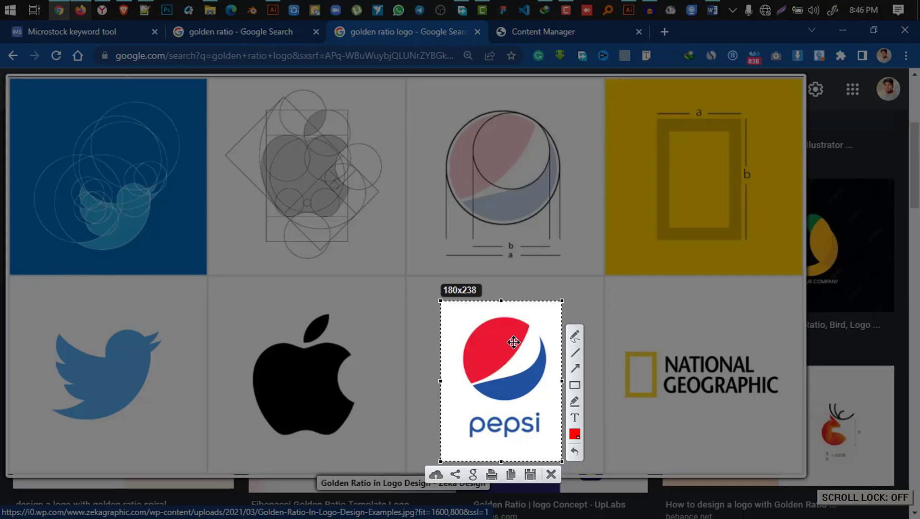
{"action": "left_click", "coordinate": [549, 472]}
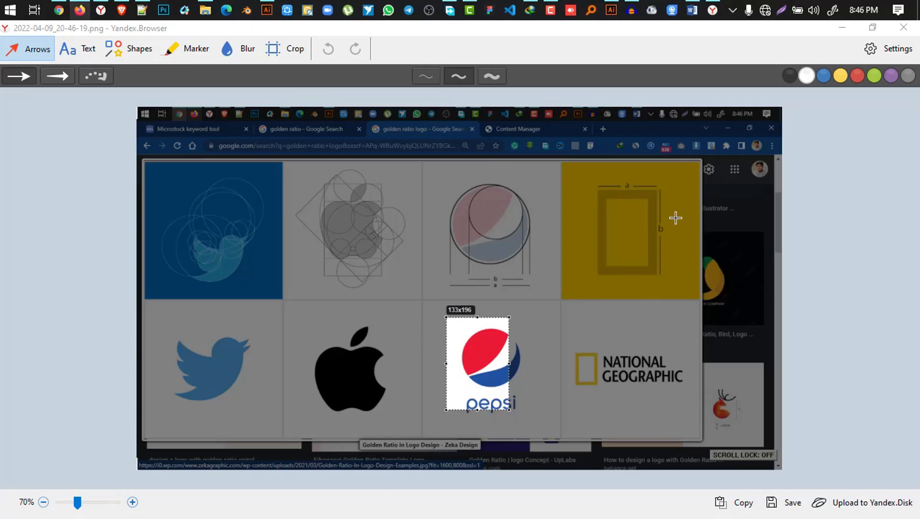
{"action": "left_click", "coordinate": [903, 27]}
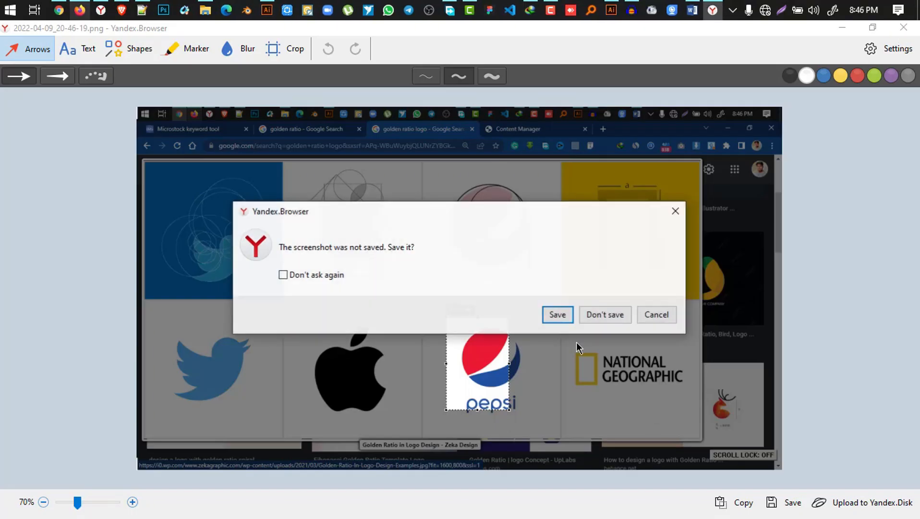
{"action": "left_click", "coordinate": [604, 317]}
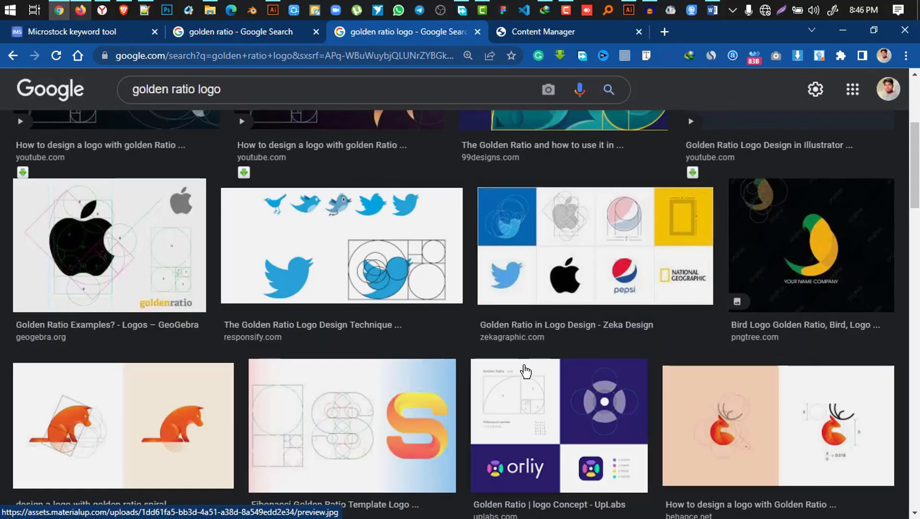
Step: Examine the golden ratio logo image results, including the Twitter bird construction and other animal and letter logos
{"action": "scroll", "coordinate": [526, 370], "scroll_direction": "down", "scroll_amount": 2}
{"action": "mouse_move", "coordinate": [362, 166]}
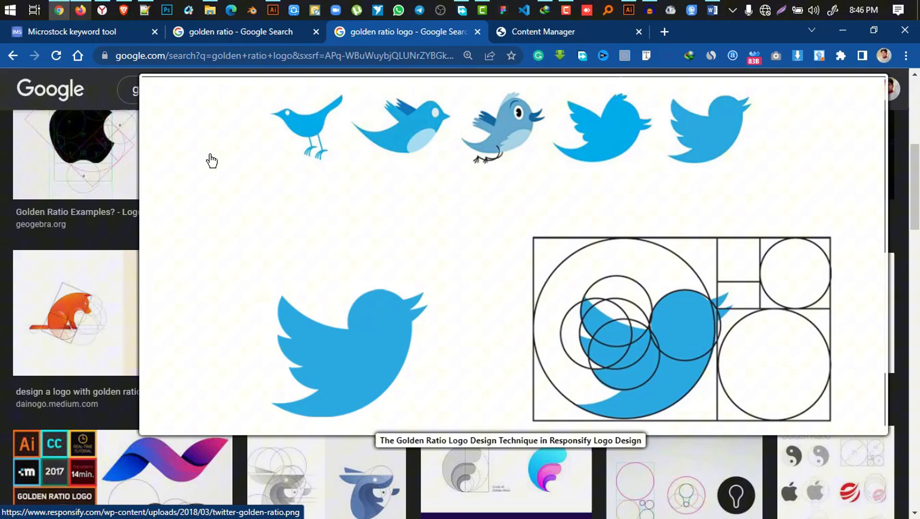
{"action": "mouse_move", "coordinate": [126, 146]}
{"action": "scroll", "coordinate": [407, 274], "scroll_direction": "down", "scroll_amount": 10}
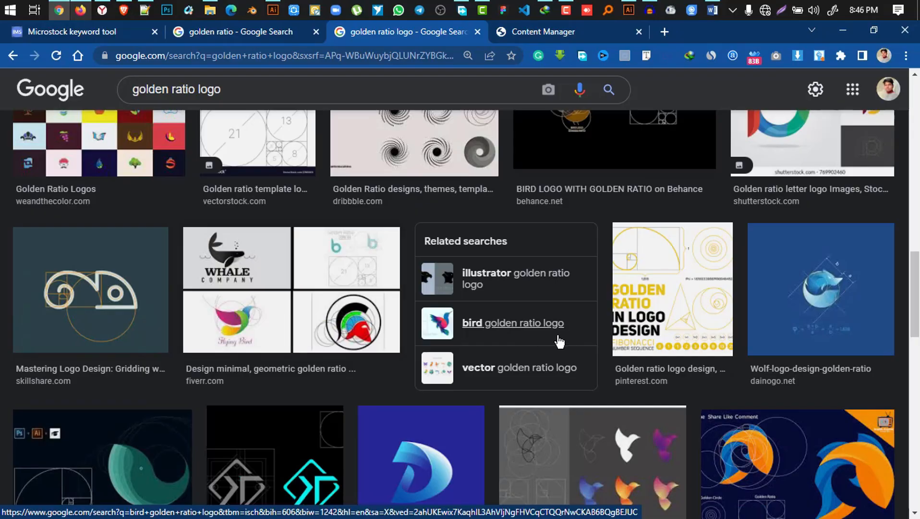
{"action": "scroll", "coordinate": [455, 377], "scroll_direction": "down", "scroll_amount": 8}
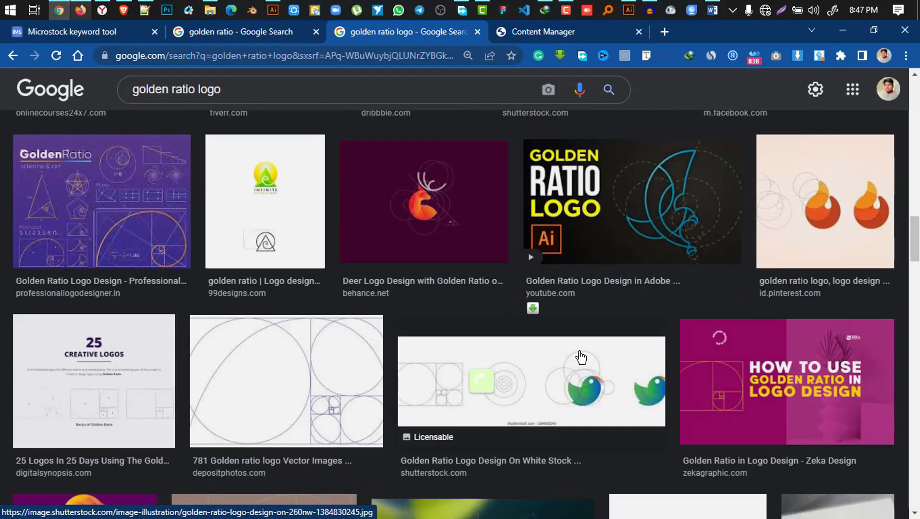
{"action": "scroll", "coordinate": [580, 356], "scroll_direction": "up", "scroll_amount": 2}
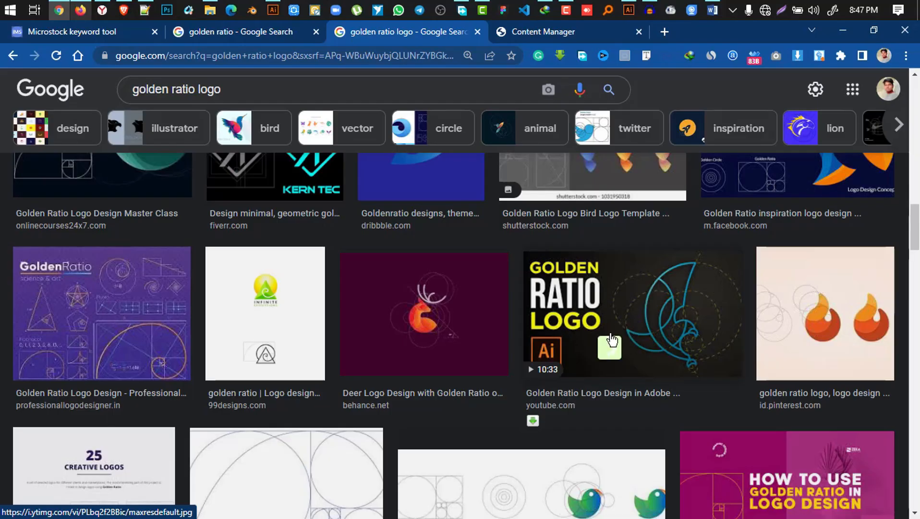
{"action": "mouse_move", "coordinate": [723, 317]}
{"action": "scroll", "coordinate": [723, 317], "scroll_direction": "down", "scroll_amount": 5}
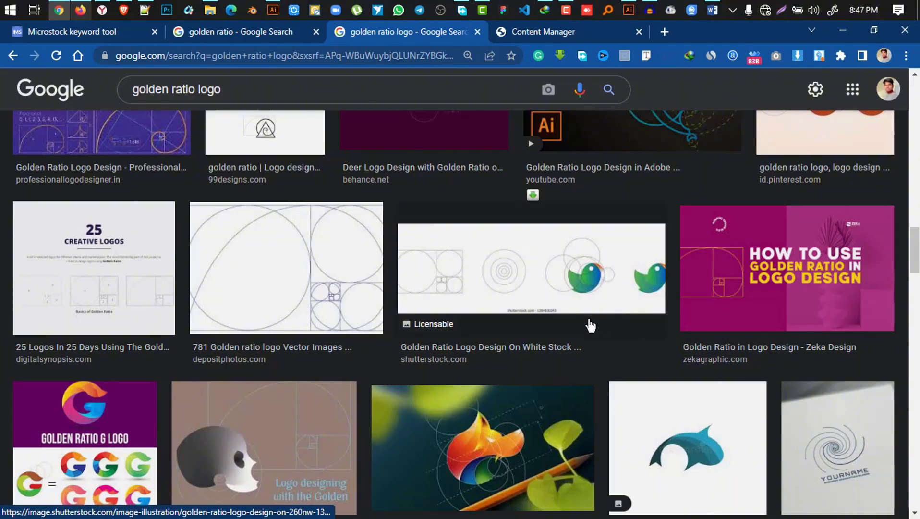
{"action": "scroll", "coordinate": [589, 324], "scroll_direction": "down", "scroll_amount": 5}
{"action": "scroll", "coordinate": [557, 371], "scroll_direction": "down", "scroll_amount": 4}
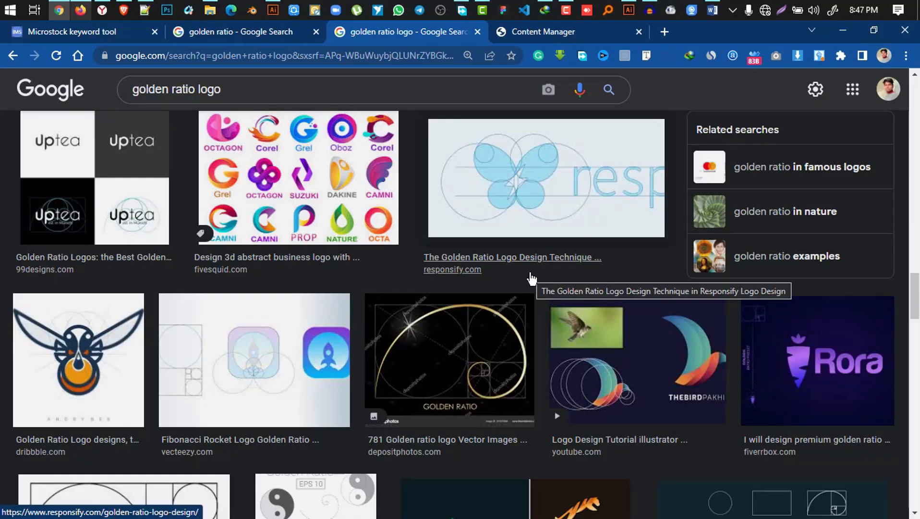
Step: Switch to Illustrator and draw a circle in the upper middle of the blank Untitled-7 artboard with the Ellipse tool
{"action": "left_click", "coordinate": [628, 10]}
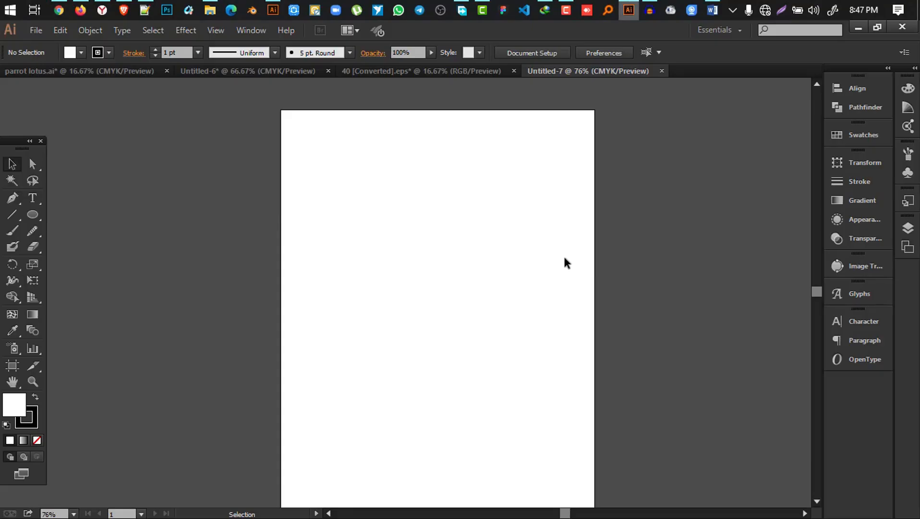
{"action": "left_click", "coordinate": [32, 214]}
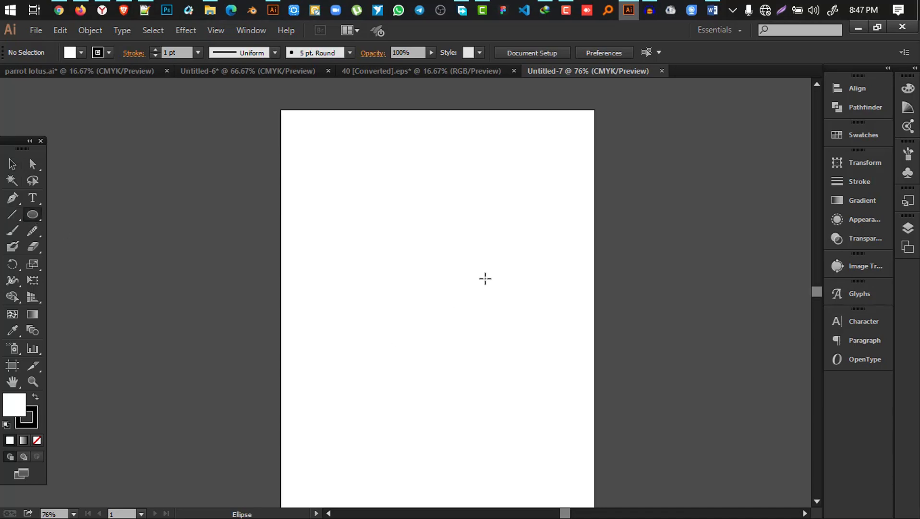
{"action": "left_click_drag", "start_coordinate": [398, 215], "coordinate": [487, 334]}
{"action": "key", "text": "v"}
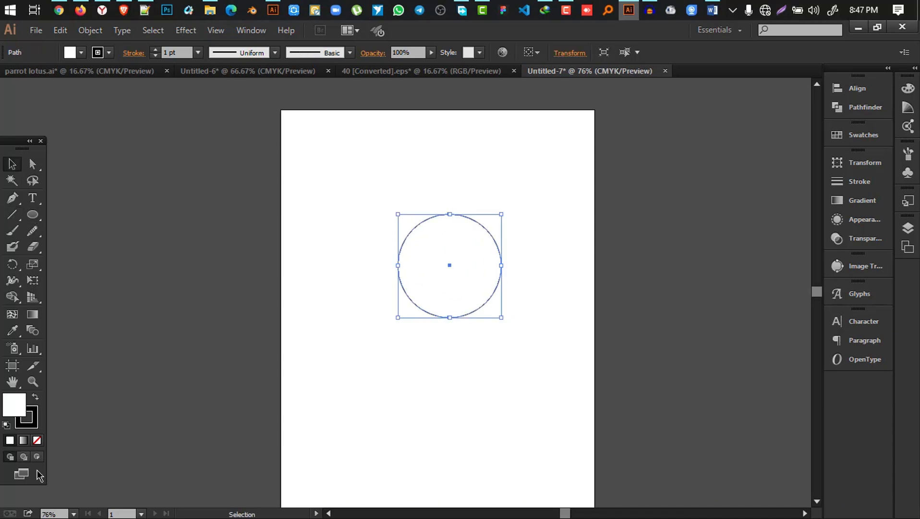
Step: Move the circle slightly left on the artboard and give it no fill and a black stroke
{"action": "left_click", "coordinate": [35, 399]}
{"action": "left_click", "coordinate": [37, 422]}
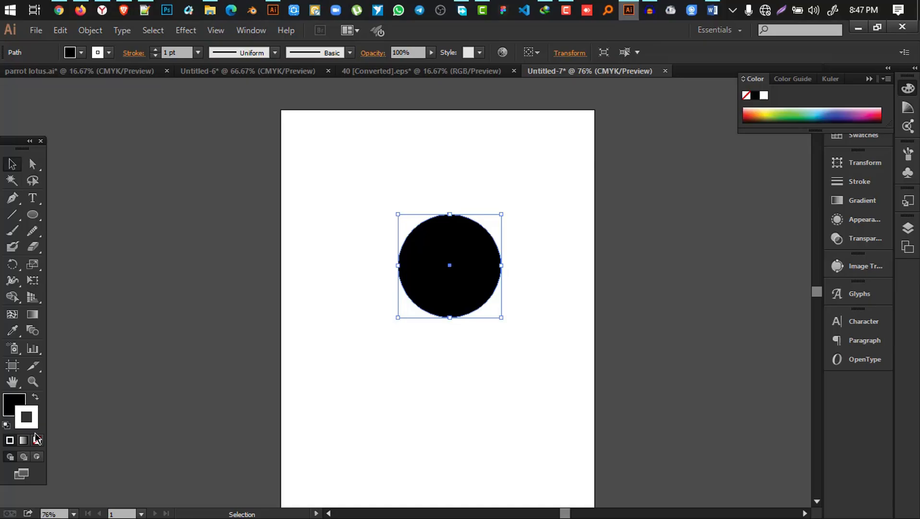
{"action": "left_click", "coordinate": [418, 350]}
{"action": "left_click_drag", "start_coordinate": [432, 268], "coordinate": [395, 272]}
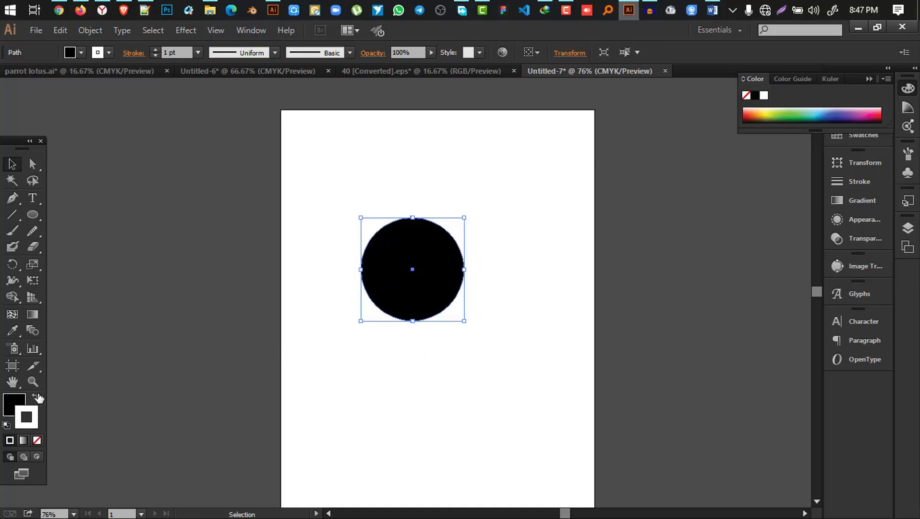
{"action": "left_click", "coordinate": [38, 439]}
{"action": "left_click", "coordinate": [27, 403]}
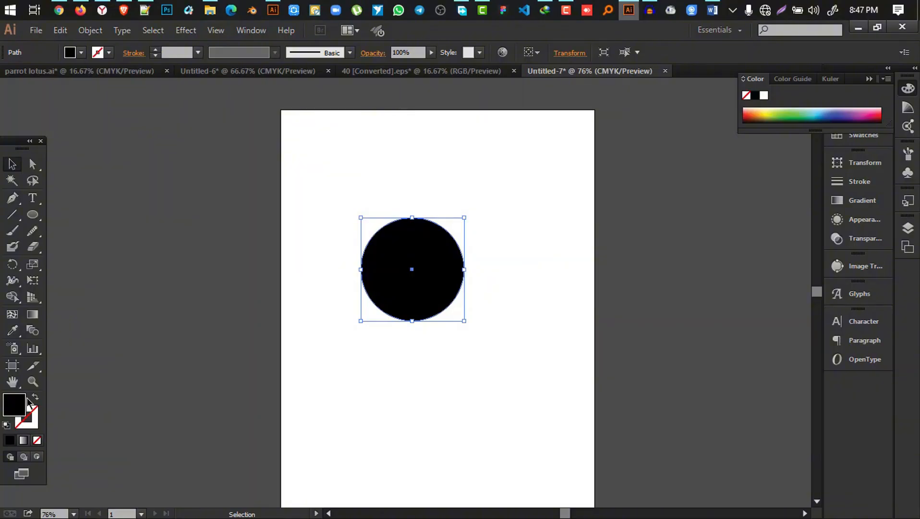
{"action": "left_click", "coordinate": [35, 398]}
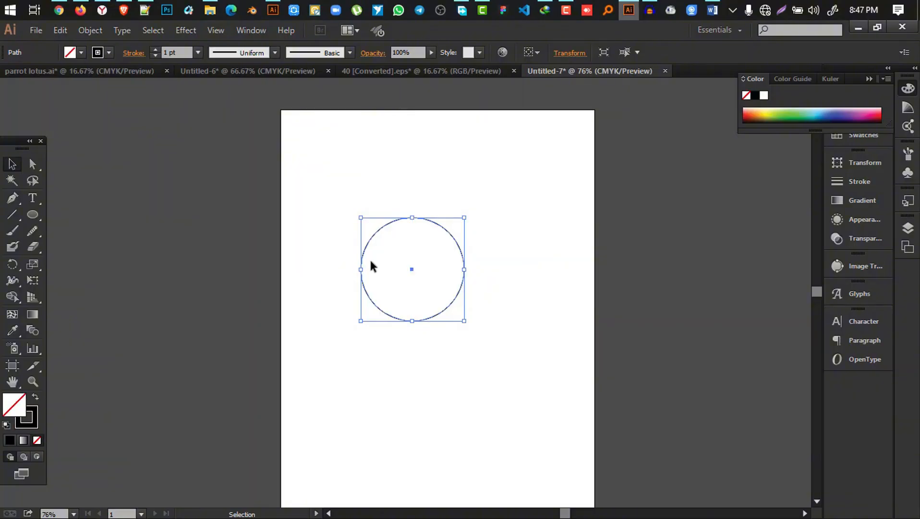
Step: Set the circle's stroke weight to 4 pt and deselect it
{"action": "left_click", "coordinate": [154, 50]}
{"action": "left_click", "coordinate": [154, 51]}
{"action": "left_click", "coordinate": [153, 50]}
{"action": "left_click", "coordinate": [433, 135]}
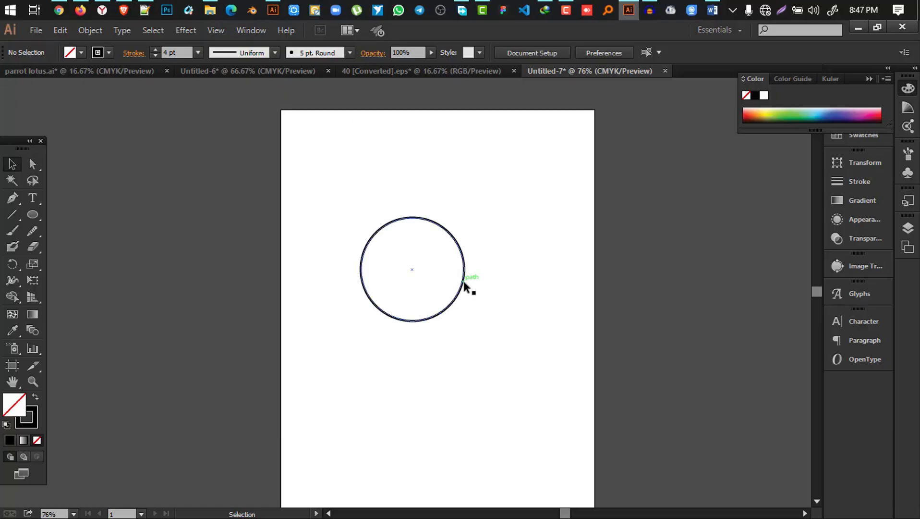
Step: Create a half-size copy of the circle inside it, touching its left edge and reaching its center
{"action": "left_click", "coordinate": [463, 281]}
{"action": "key", "text": "ctrl"}
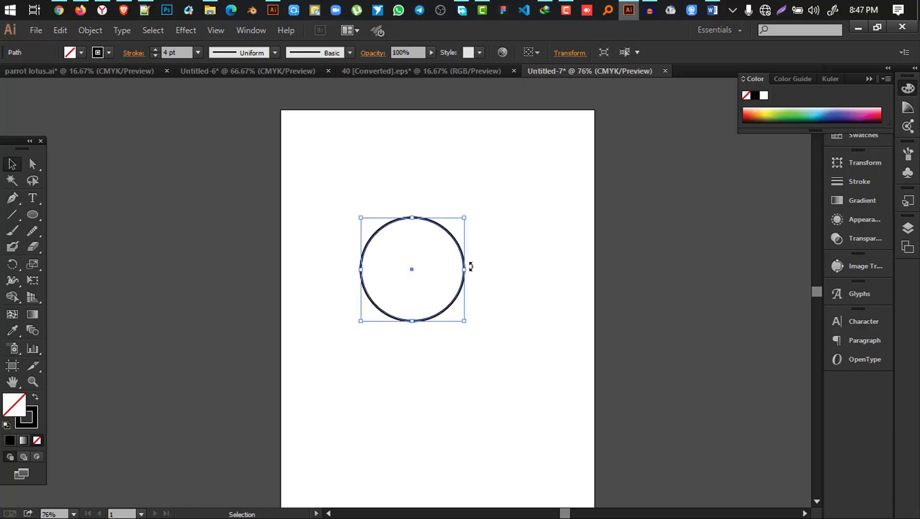
{"action": "left_click_drag", "start_coordinate": [464, 269], "coordinate": [414, 274]}
{"action": "left_click", "coordinate": [483, 291]}
Step: Duplicate the small circle to the right so the copy touches the first at the center and the large circle's right edge
{"action": "scroll", "coordinate": [412, 276], "scroll_direction": "up", "scroll_amount": 1}
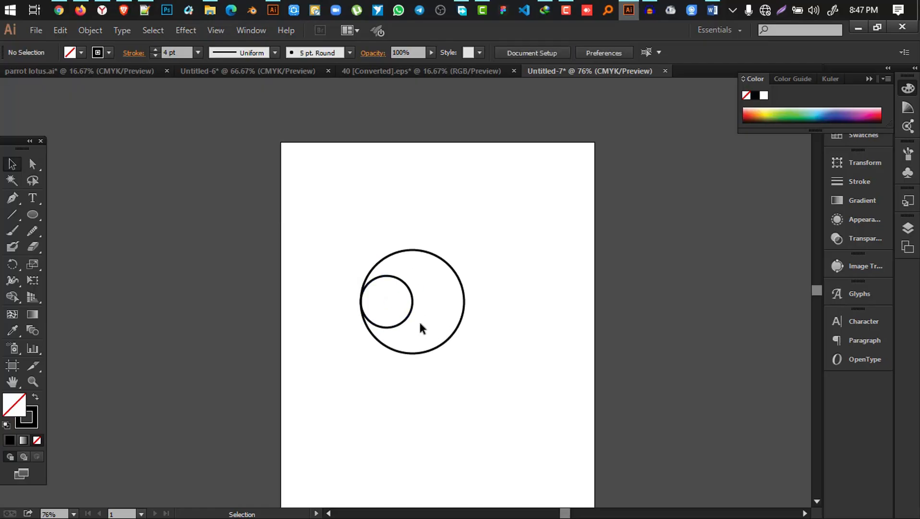
{"action": "scroll", "coordinate": [421, 328], "scroll_direction": "up", "scroll_amount": 2}
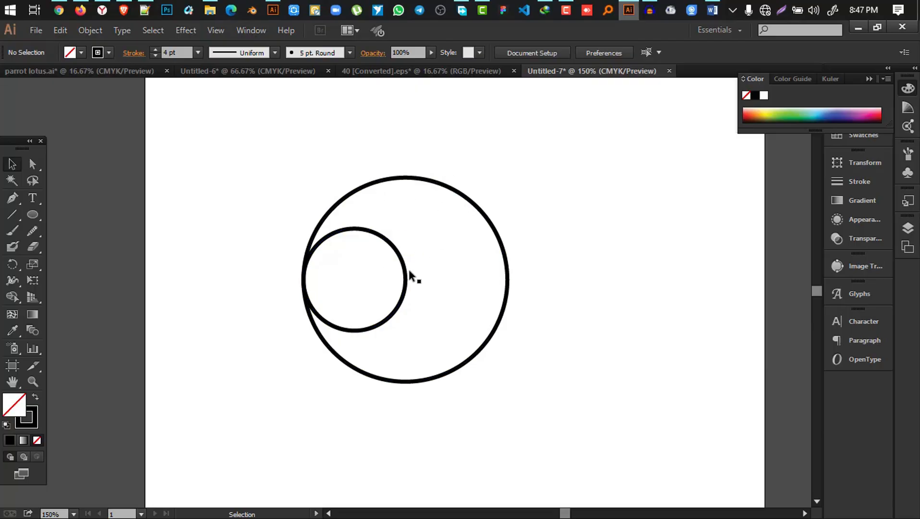
{"action": "left_click_drag", "start_coordinate": [410, 277], "coordinate": [509, 278]}
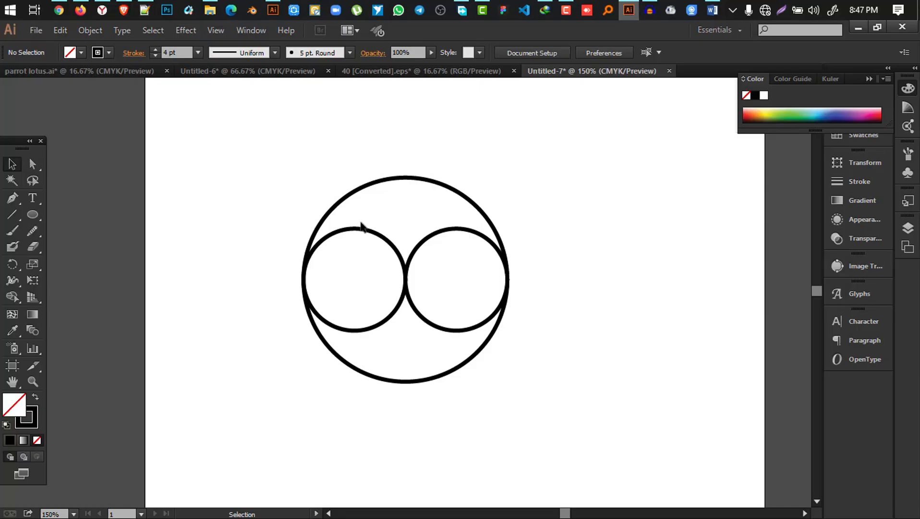
Step: Select the two small circles inside the large circle and copy them
{"action": "left_click", "coordinate": [402, 298]}
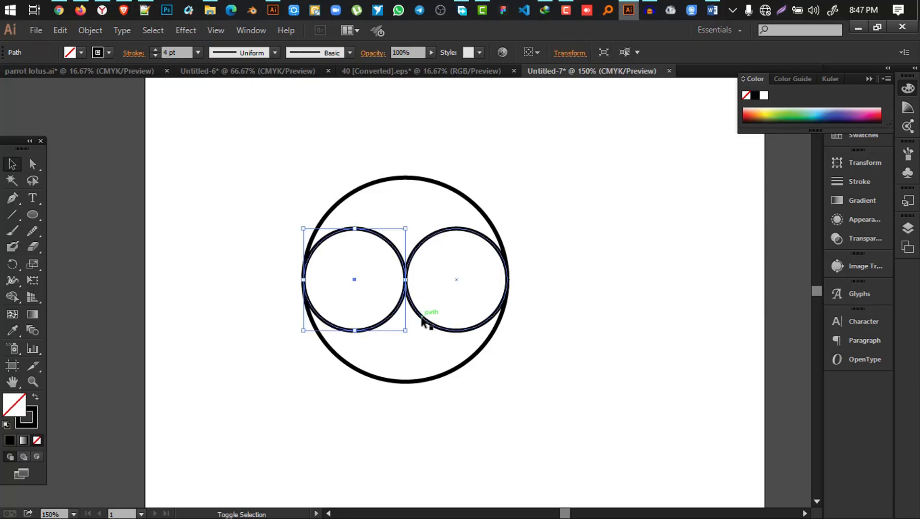
{"action": "left_click", "coordinate": [422, 318], "text": "shift"}
{"action": "key", "text": "a"}
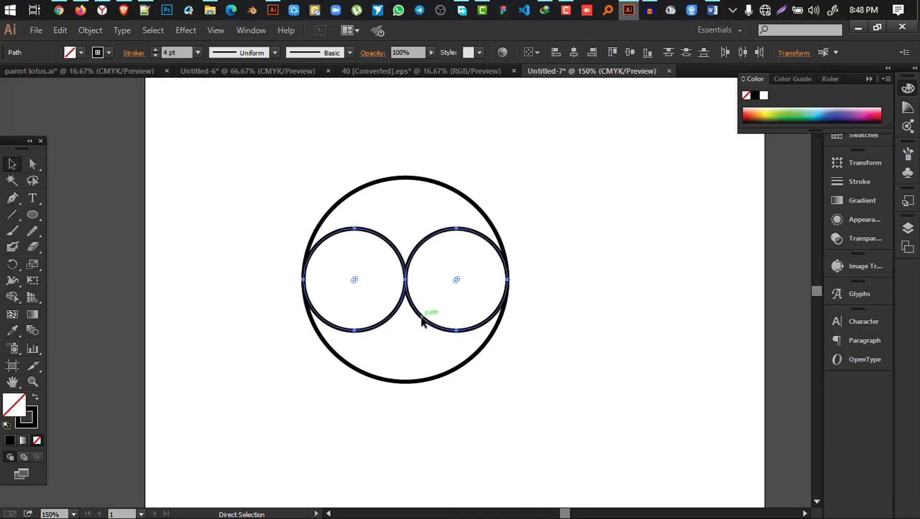
{"action": "key", "text": "v"}
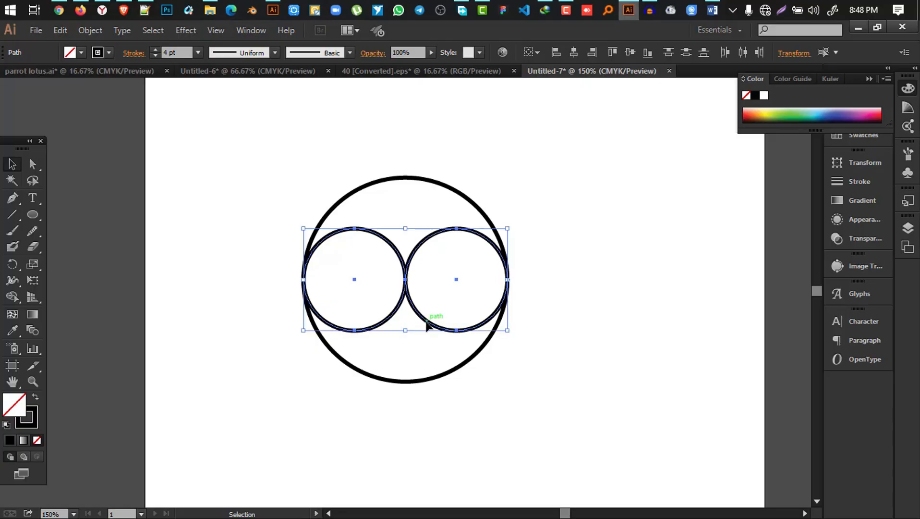
Step: Divide the large circle along an S-curve with Shape Builder, merging the left circle into the upper half and the right circle into the lower half
{"action": "left_click_drag", "start_coordinate": [254, 145], "coordinate": [558, 377]}
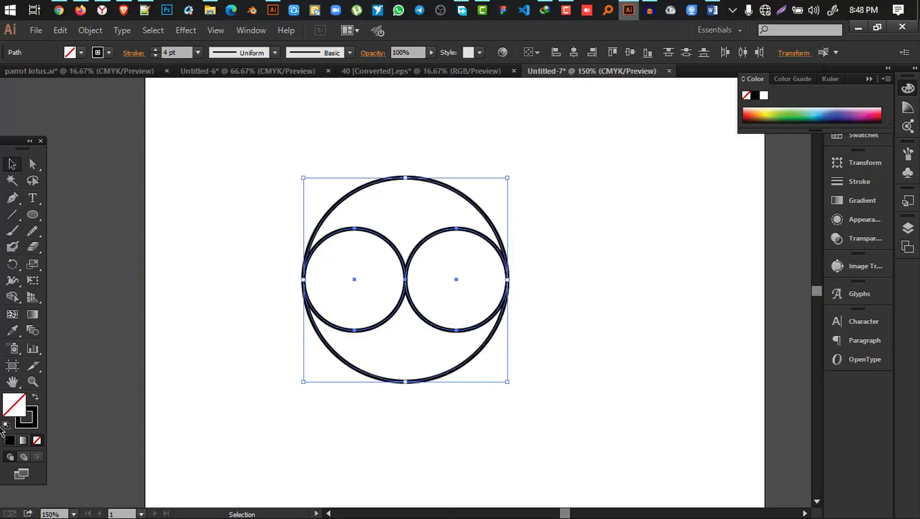
{"action": "key", "text": "shift+m"}
{"action": "mouse_move", "coordinate": [366, 283]}
{"action": "left_mouse_down"}
{"action": "mouse_move", "coordinate": [369, 243]}
{"action": "mouse_move", "coordinate": [398, 214]}
{"action": "left_mouse_up"}
{"action": "mouse_move", "coordinate": [454, 312]}
{"action": "left_mouse_down"}
{"action": "mouse_move", "coordinate": [456, 328]}
{"action": "mouse_move", "coordinate": [419, 362]}
{"action": "left_mouse_up"}
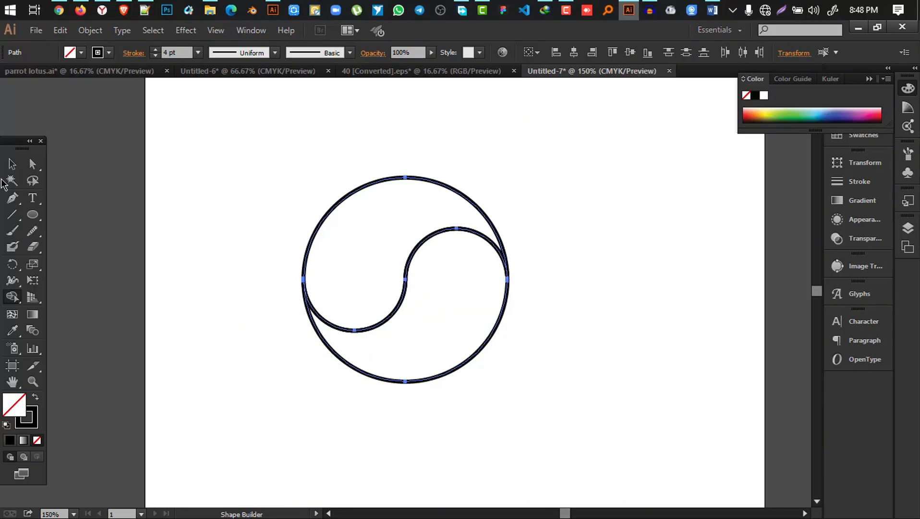
{"action": "key", "text": "v"}
{"action": "left_click", "coordinate": [723, 251]}
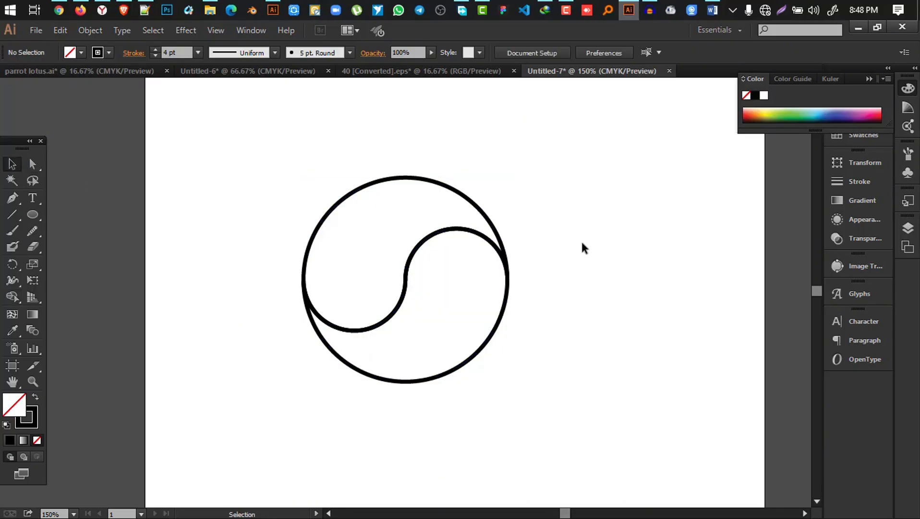
Step: Put the two small circles back in place over the S-curve division
{"action": "key", "text": "ctrl+z"}
{"action": "key", "text": "ctrl+z"}
{"action": "key", "text": "ctrl+z"}
{"action": "key", "text": "ctrl+z"}
{"action": "key", "text": "ctrl+z"}
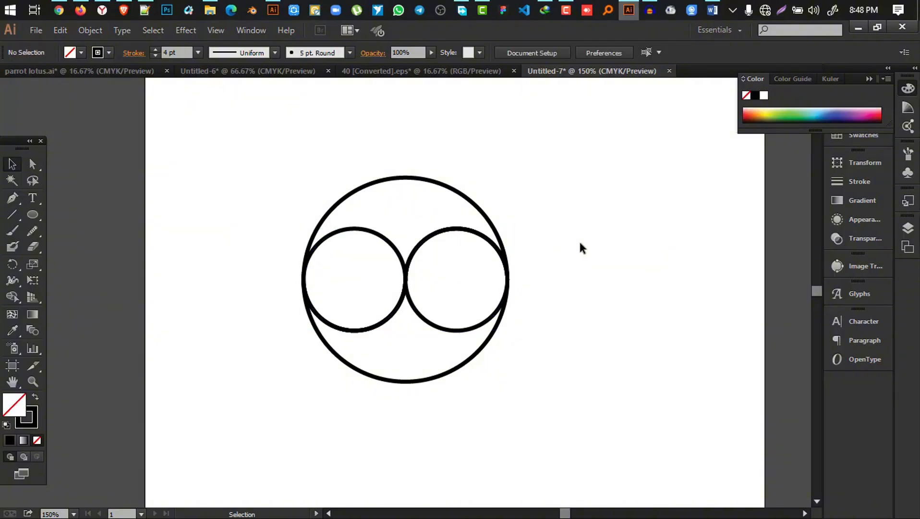
Step: Show the left small circle's transform values and set its width to 10 pt with proportions constrained
{"action": "left_click", "coordinate": [382, 239]}
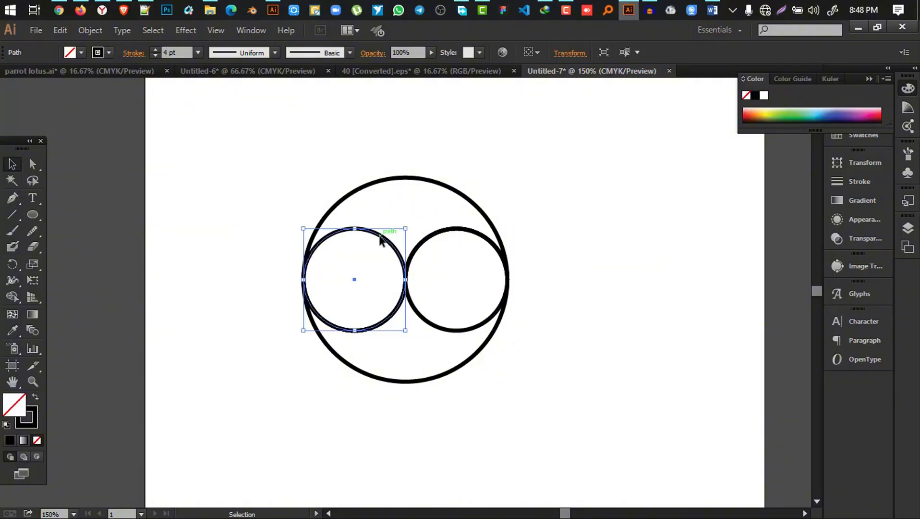
{"action": "left_click", "coordinate": [870, 79]}
{"action": "left_click", "coordinate": [250, 31]}
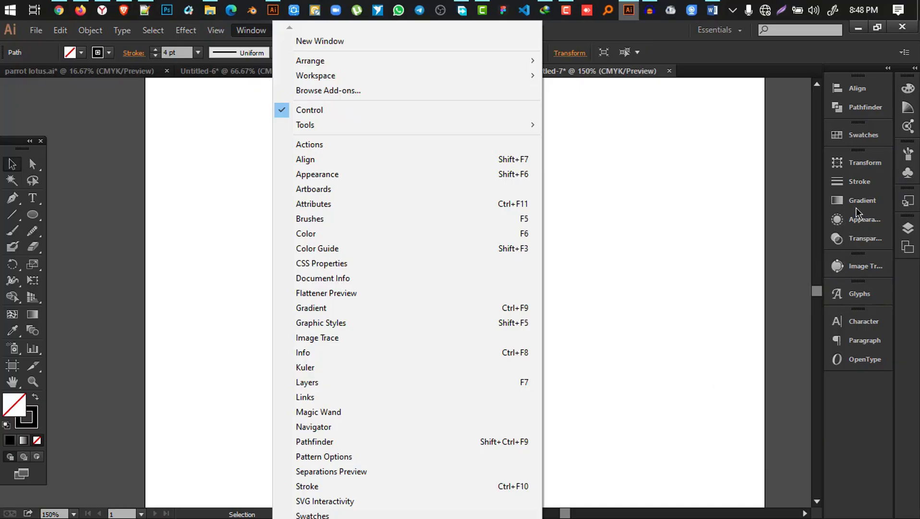
{"action": "left_click", "coordinate": [855, 164]}
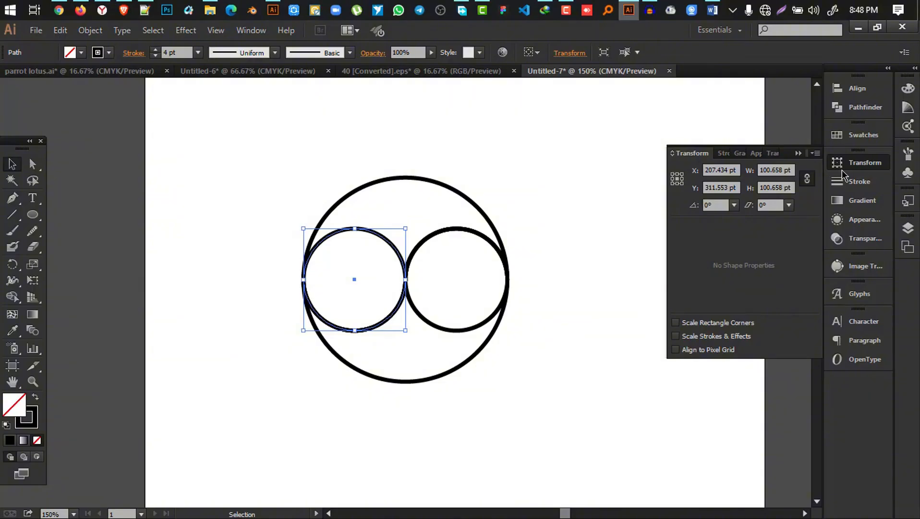
{"action": "left_click", "coordinate": [808, 182]}
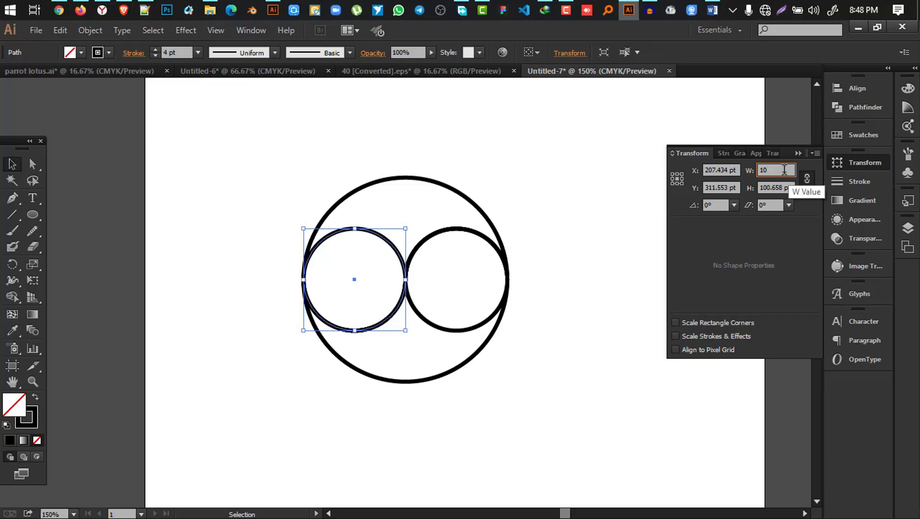
{"action": "key", "text": "Return"}
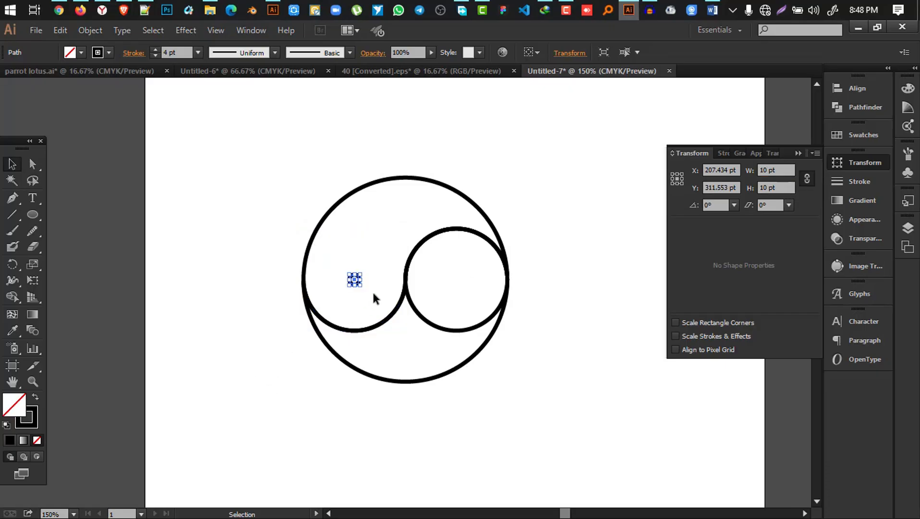
Step: Resize the left inner circle proportionally to 50 pt and deselect it
{"action": "left_click", "coordinate": [783, 170]}
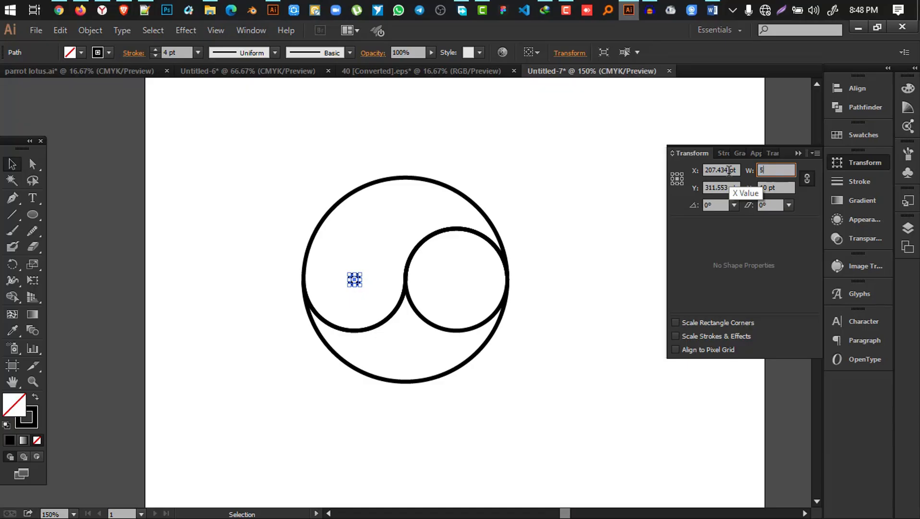
{"action": "key", "text": "Return"}
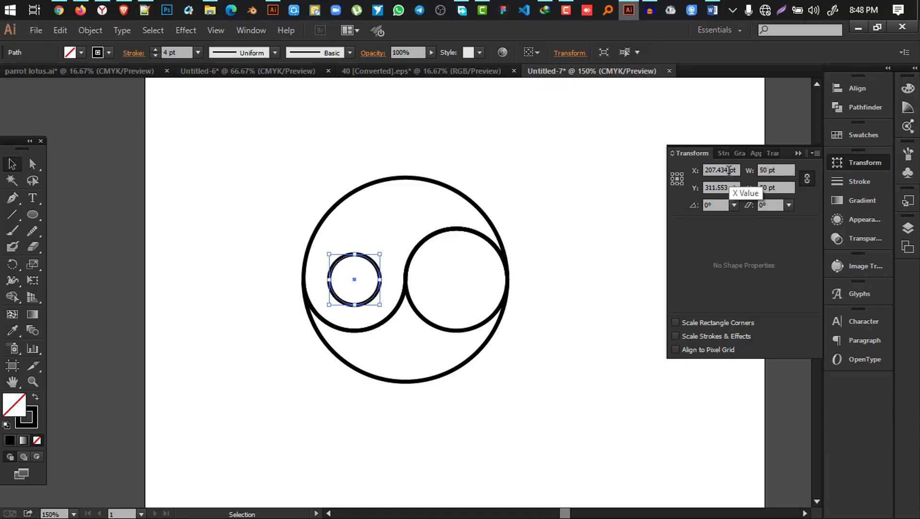
{"action": "left_click", "coordinate": [531, 245]}
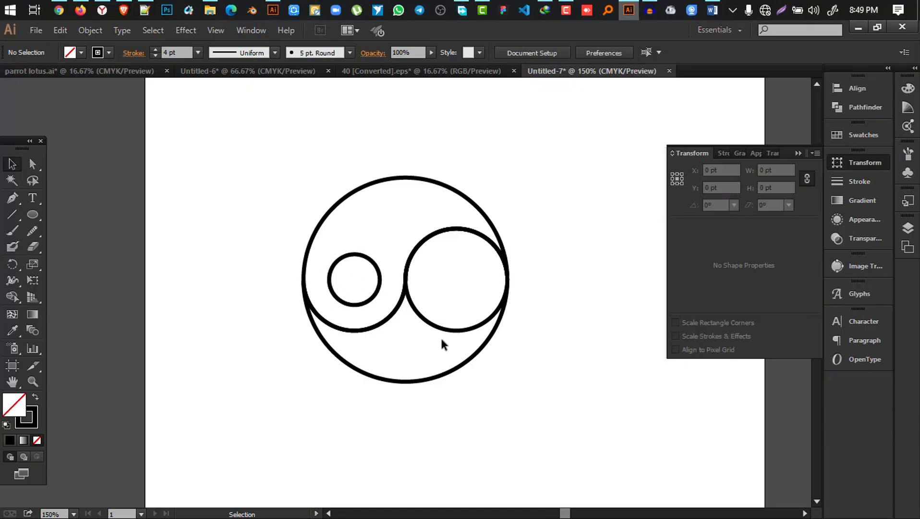
Step: Resize the right inner circle proportionally to 50 pt and deselect it
{"action": "left_click", "coordinate": [441, 332]}
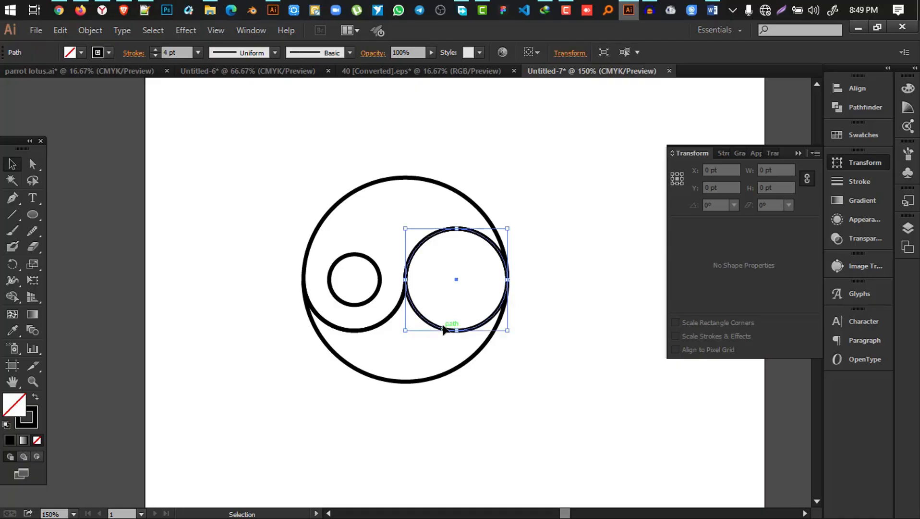
{"action": "double_click", "coordinate": [784, 167]}
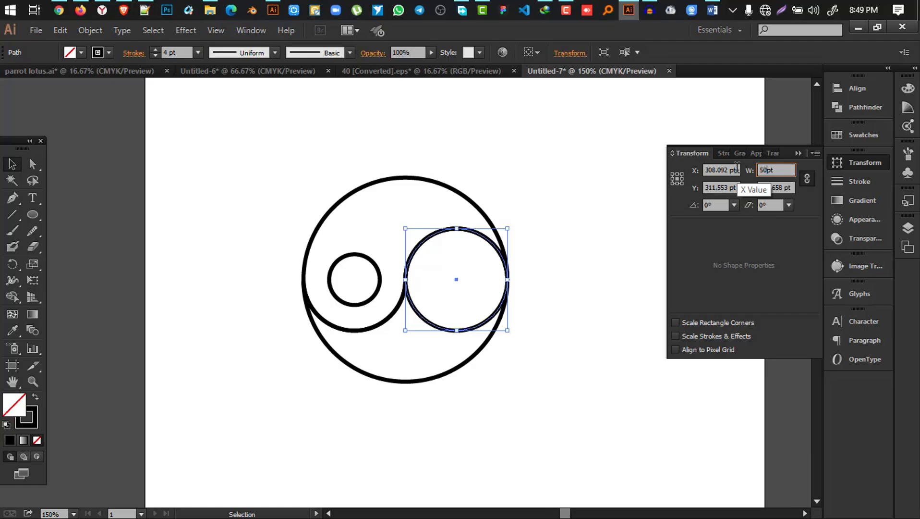
{"action": "type", "text": "50pt"}
{"action": "key", "text": "Return"}
{"action": "left_click", "coordinate": [605, 202]}
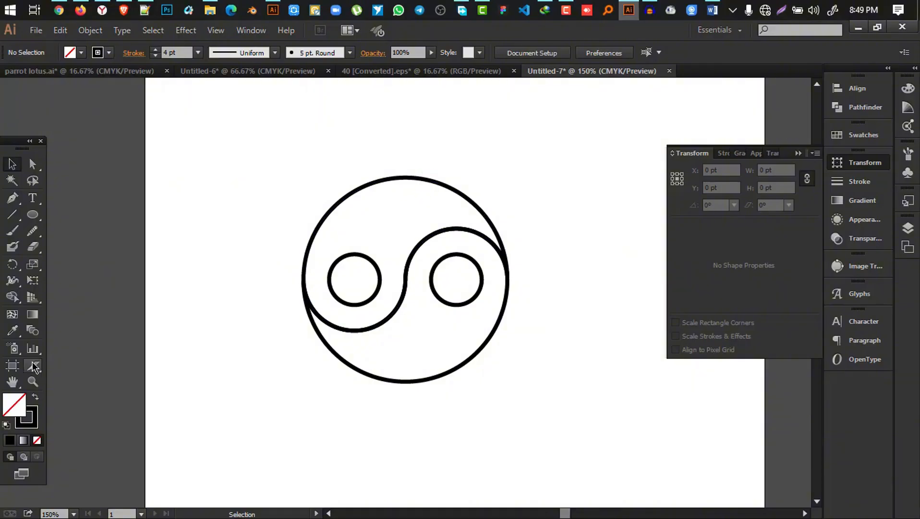
Step: Fill the upper half of the S-divided circle with black using Shape Builder, leaving the left inner circle unfilled
{"action": "left_click", "coordinate": [12, 296]}
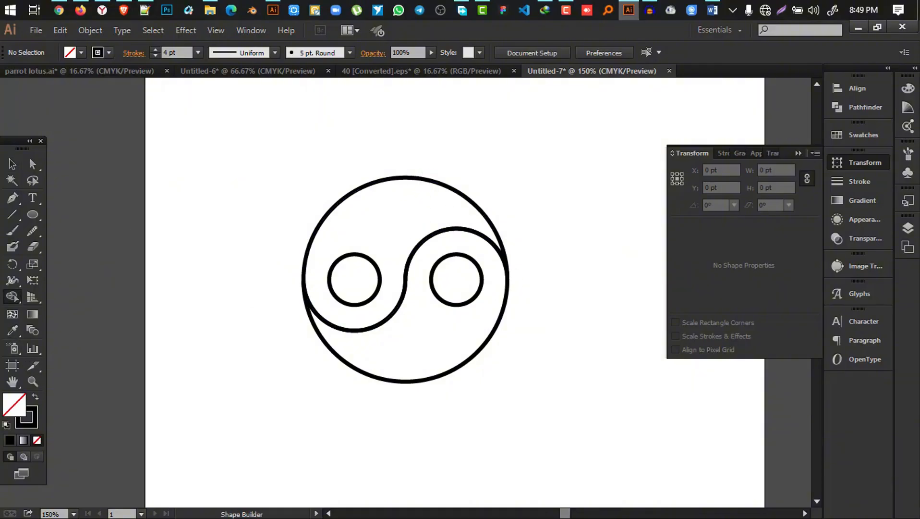
{"action": "left_click", "coordinate": [12, 164]}
{"action": "left_click_drag", "start_coordinate": [270, 130], "coordinate": [567, 429]}
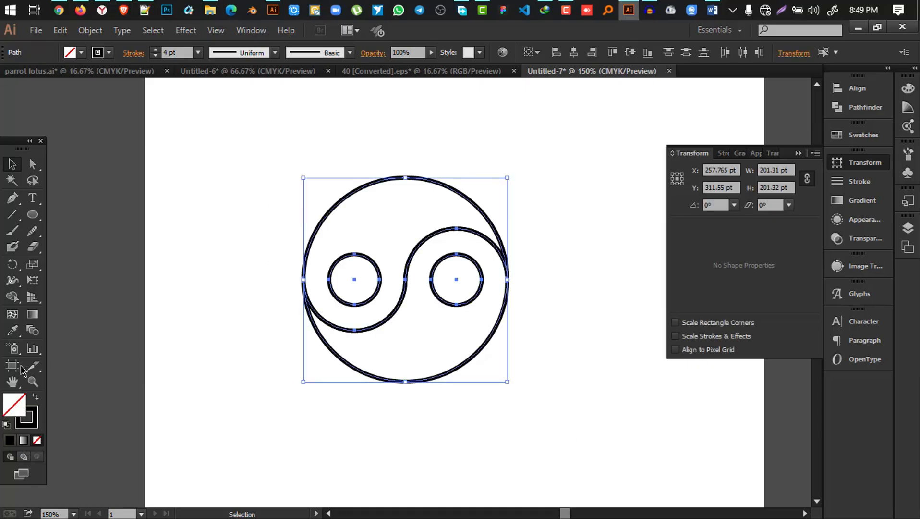
{"action": "left_click", "coordinate": [12, 298]}
{"action": "left_click", "coordinate": [398, 229]}
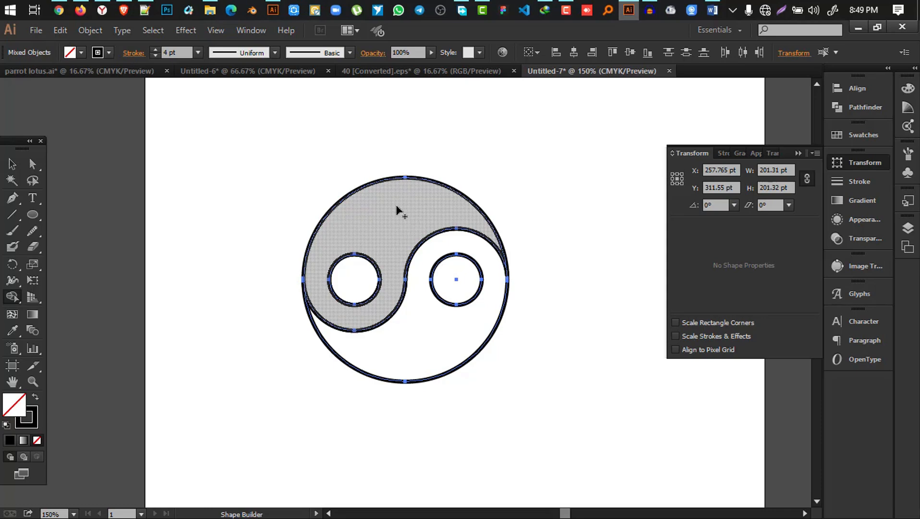
{"action": "left_click", "coordinate": [34, 400]}
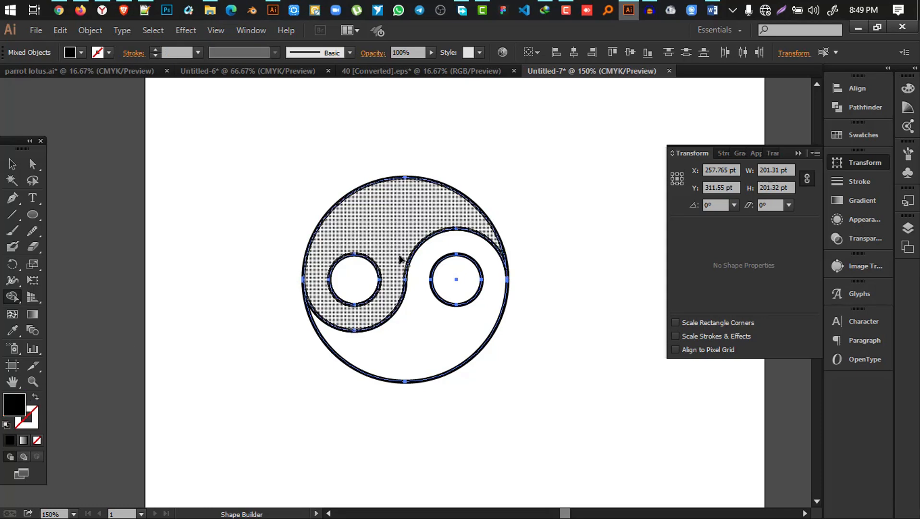
{"action": "left_click", "coordinate": [395, 220]}
{"action": "key", "text": "v"}
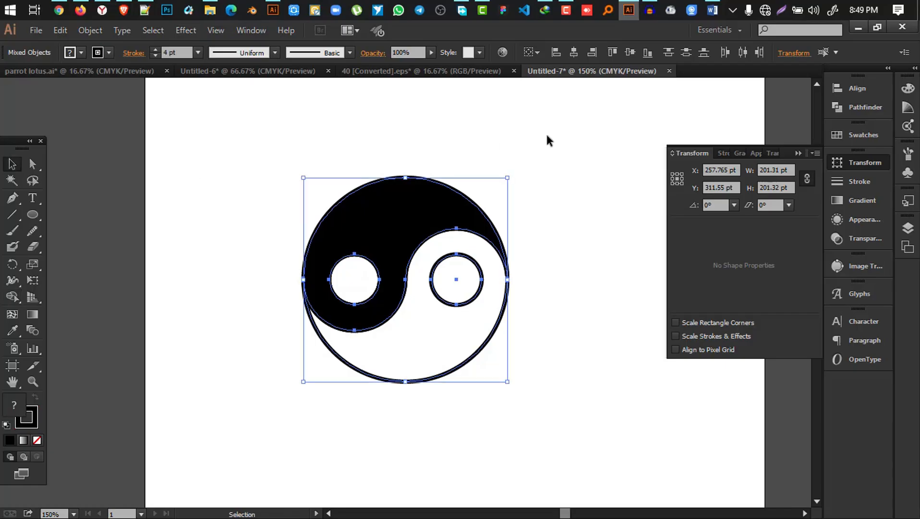
{"action": "left_click", "coordinate": [545, 137]}
Step: Give the right inner circle a black fill and no stroke
{"action": "left_click", "coordinate": [483, 275]}
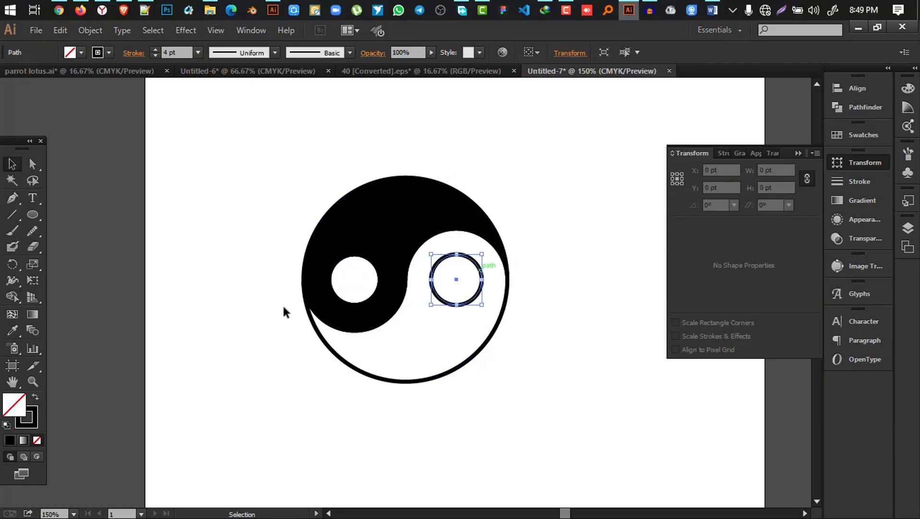
{"action": "left_click", "coordinate": [35, 397]}
{"action": "left_click", "coordinate": [273, 417]}
Step: Select all the parts of the yin-yang symbol and group them
{"action": "left_click_drag", "start_coordinate": [578, 431], "coordinate": [271, 115]}
{"action": "right_click", "coordinate": [397, 219]}
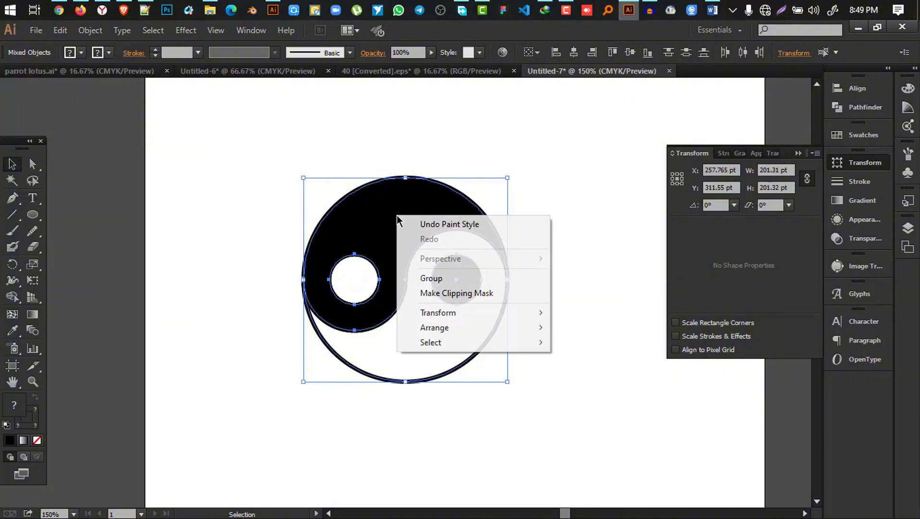
{"action": "left_click", "coordinate": [435, 279]}
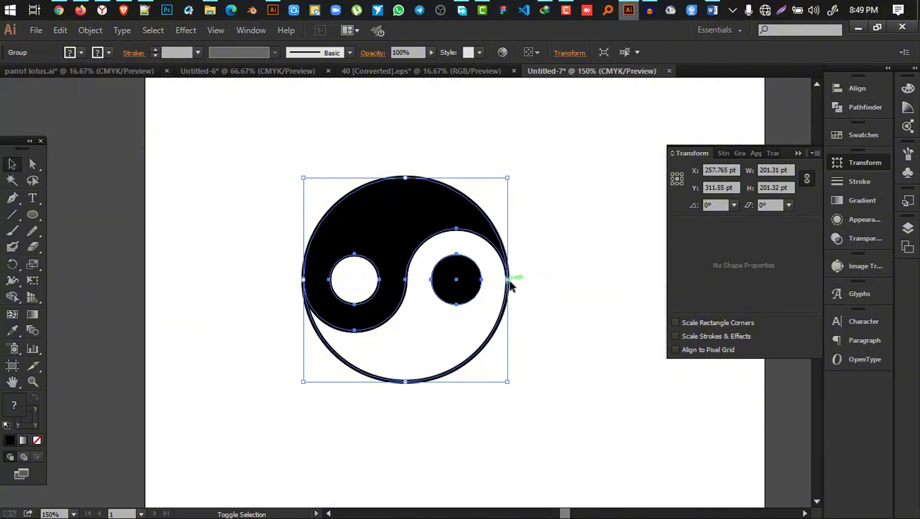
Step: Scale the yin-yang group down to less than half its size and move it to the artboard's upper-left area
{"action": "left_click_drag", "start_coordinate": [510, 279], "coordinate": [390, 279]}
{"action": "left_click", "coordinate": [464, 305]}
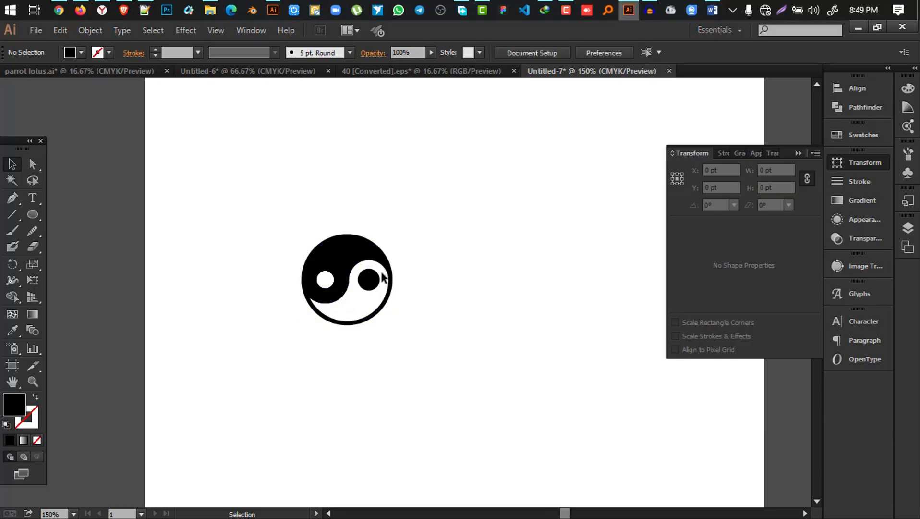
{"action": "left_click_drag", "start_coordinate": [316, 248], "coordinate": [213, 122]}
{"action": "left_click", "coordinate": [461, 229]}
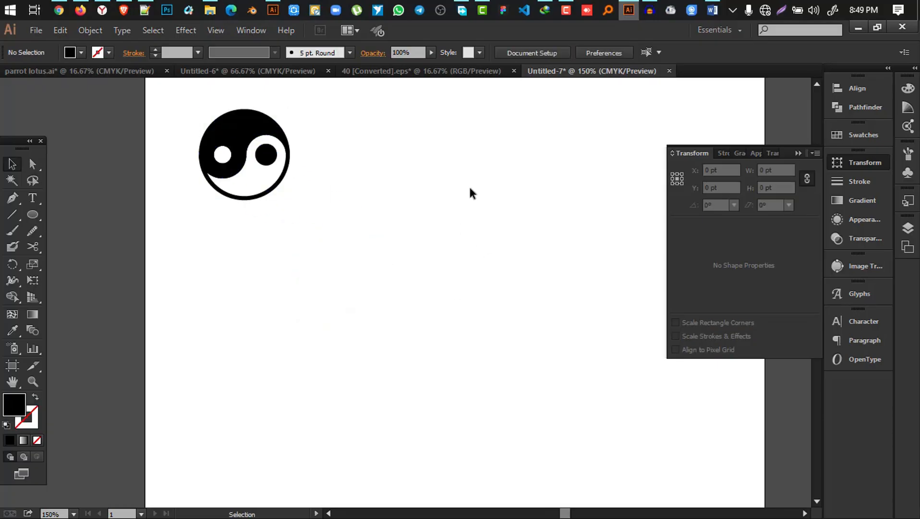
Step: Draw a circle about 125 pt in diameter beside the yin-yang symbol and give it no fill and a black stroke
{"action": "left_click_drag", "start_coordinate": [471, 168], "coordinate": [461, 308]}
{"action": "key", "text": "l"}
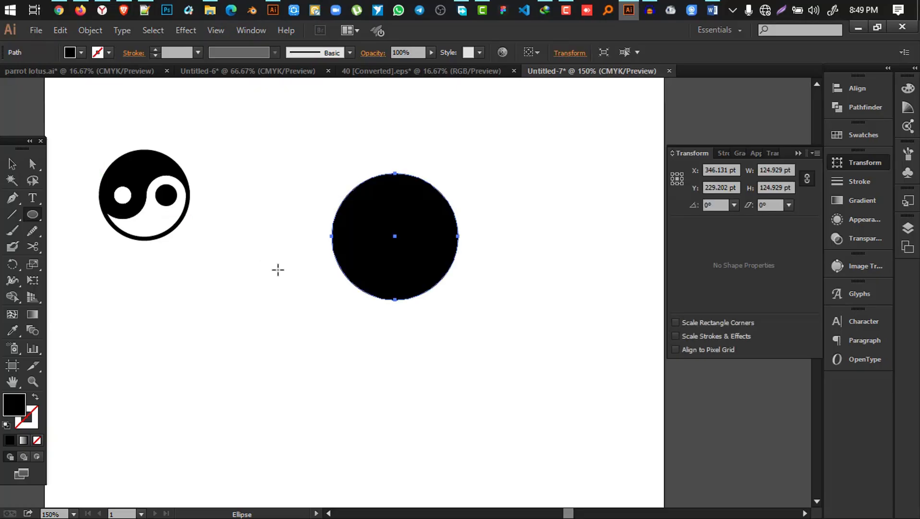
{"action": "left_click", "coordinate": [367, 294]}
{"action": "left_click", "coordinate": [491, 300]}
{"action": "key", "text": "v"}
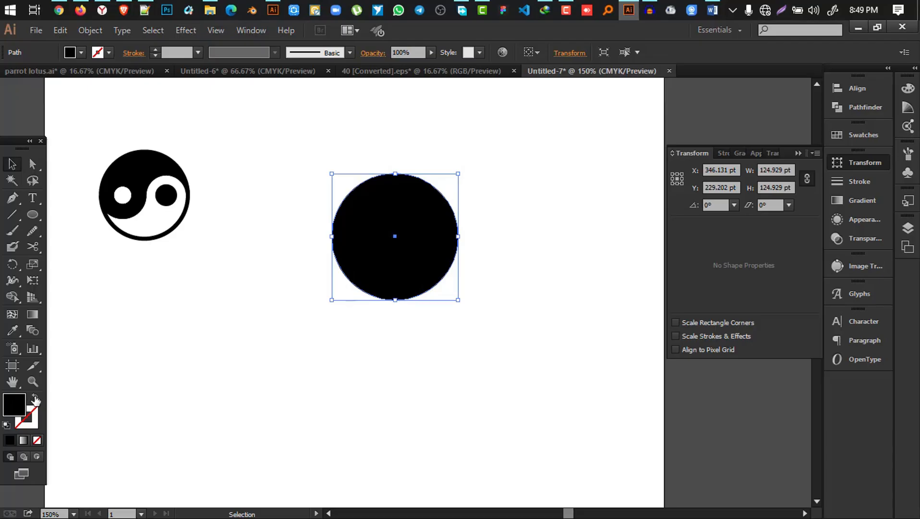
{"action": "left_click", "coordinate": [35, 398]}
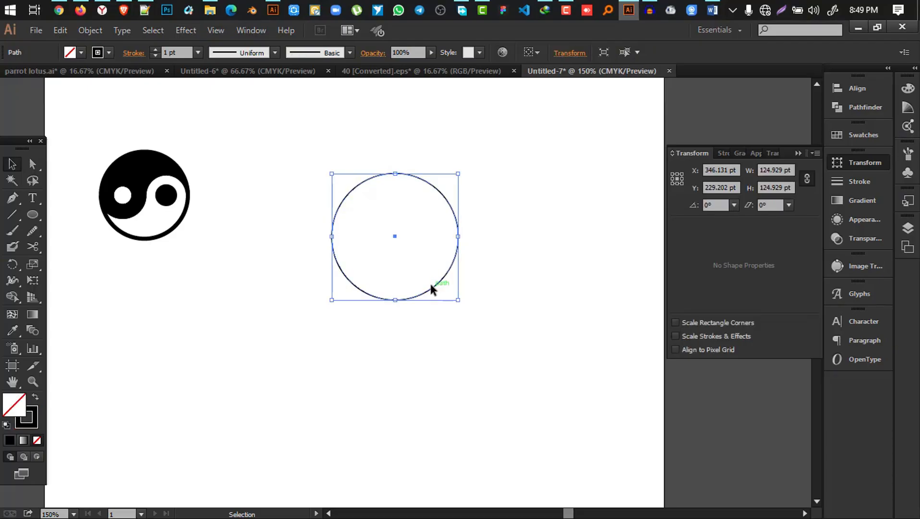
Step: Try to scale the new circle down proportionally toward its left edge
{"action": "key", "text": "a"}
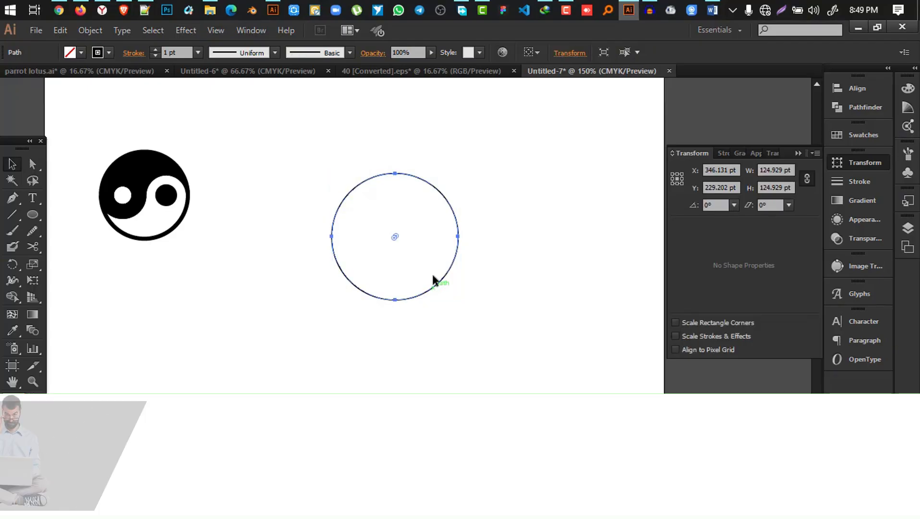
{"action": "key", "text": "v"}
{"action": "left_click_drag", "start_coordinate": [458, 237], "coordinate": [430, 236]}
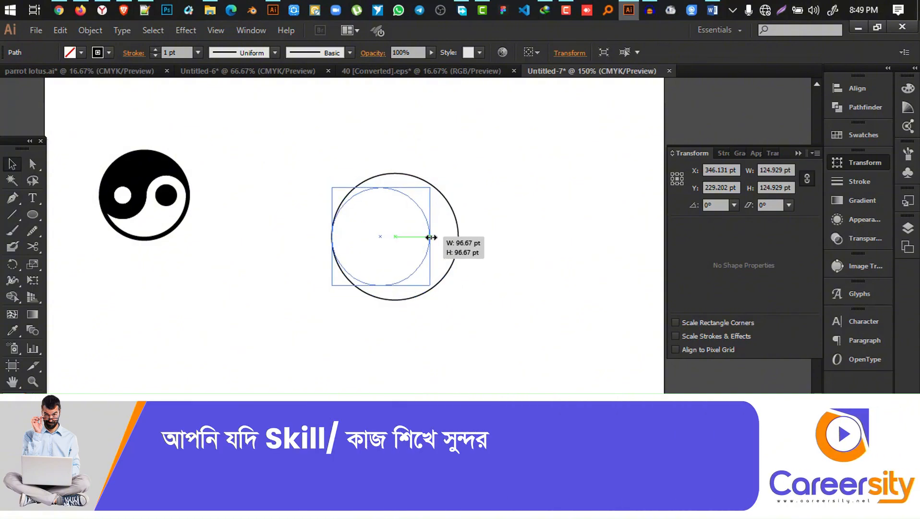
{"action": "left_click", "coordinate": [469, 246]}
{"action": "key", "text": "ctrl+z"}
{"action": "key", "text": "ctrl+z"}
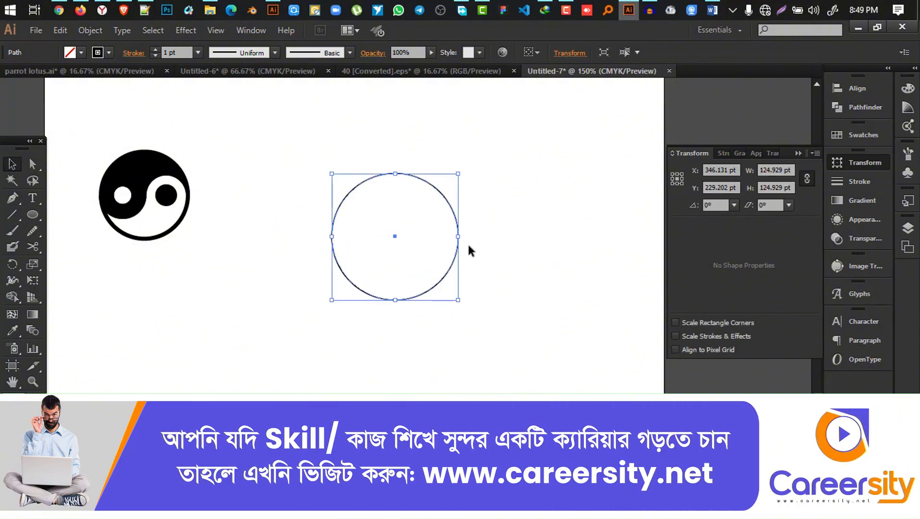
Step: Create a slightly smaller copy of the circle inside it, touching its left edge
{"action": "key", "text": "ctrl+z"}
{"action": "left_click_drag", "start_coordinate": [458, 237], "coordinate": [486, 259]}
{"action": "left_click", "coordinate": [494, 249]}
{"action": "left_click", "coordinate": [472, 270]}
{"action": "key", "text": "ctrl+z"}
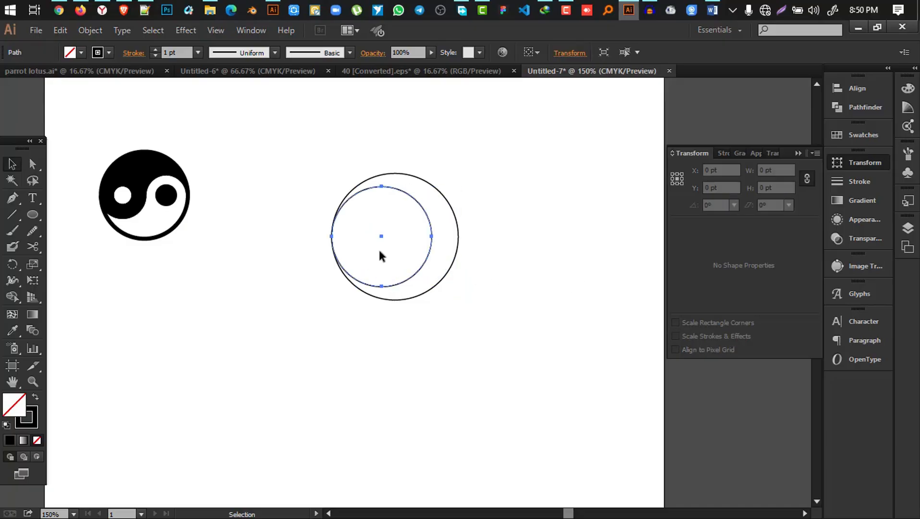
Step: Copy the smaller circle three times so the copies touch the large circle's right, top and bottom edges from inside
{"action": "left_click_drag", "start_coordinate": [429, 259], "coordinate": [459, 260]}
{"action": "left_click", "coordinate": [471, 270]}
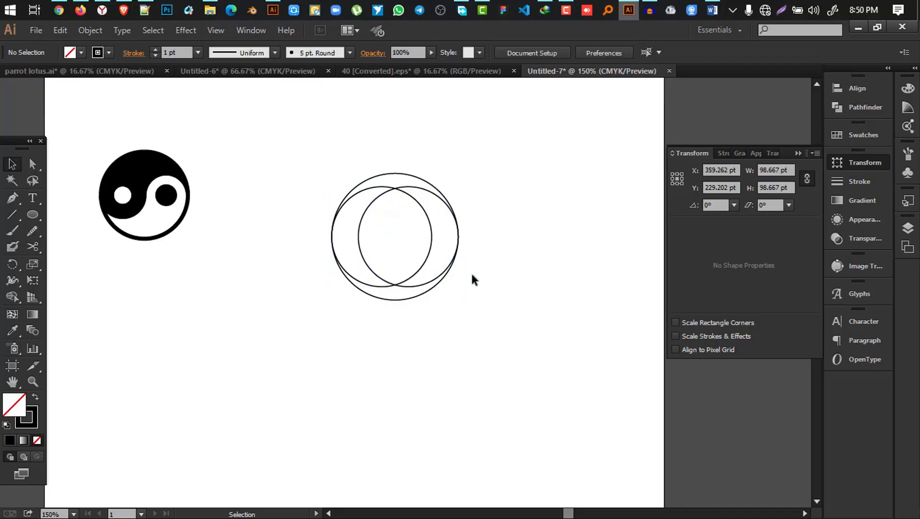
{"action": "scroll", "coordinate": [382, 199], "scroll_direction": "up", "scroll_amount": 3}
{"action": "scroll", "coordinate": [383, 207], "scroll_direction": "up", "scroll_amount": 2}
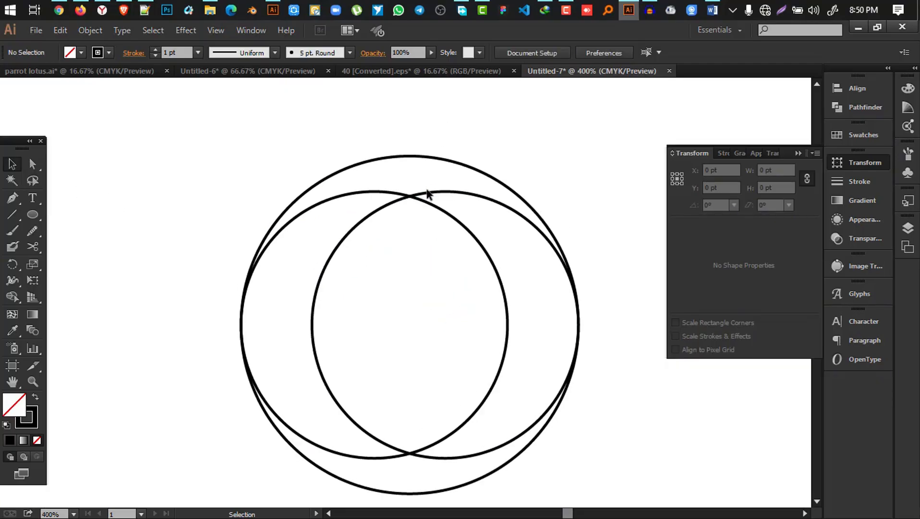
{"action": "left_click_drag", "start_coordinate": [429, 194], "coordinate": [394, 162]}
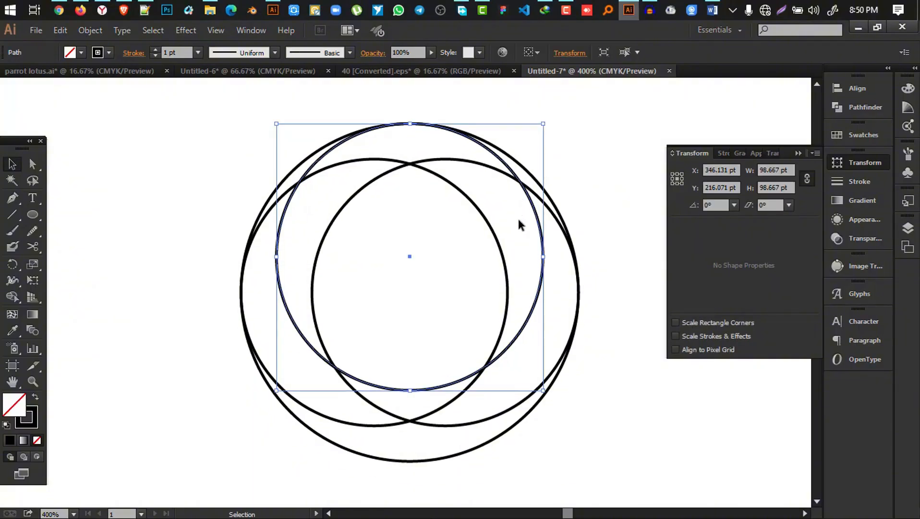
{"action": "scroll", "coordinate": [413, 337], "scroll_direction": "down", "scroll_amount": 5}
{"action": "left_click", "coordinate": [569, 363]}
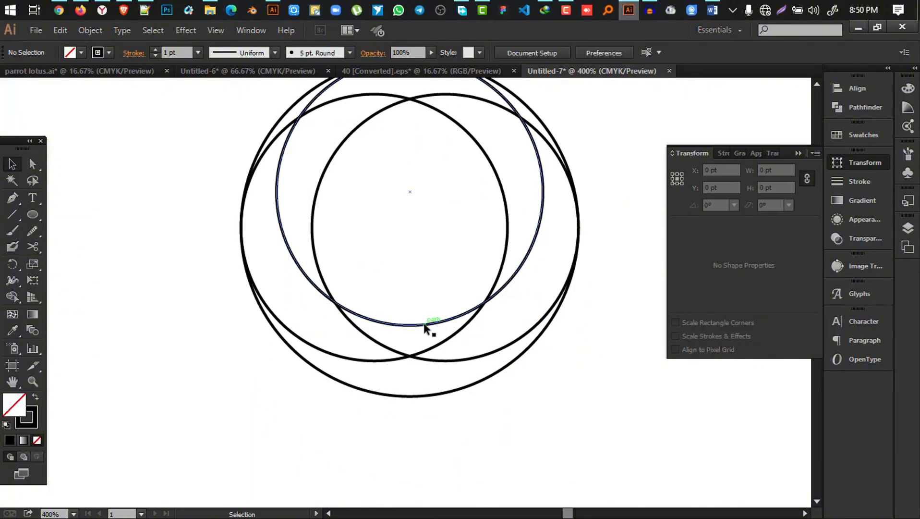
{"action": "left_click_drag", "start_coordinate": [426, 325], "coordinate": [401, 394]}
{"action": "left_click", "coordinate": [576, 397]}
Step: Select all five circles and merge the regions of the left and lower-left crescents with the Shape Builder tool
{"action": "scroll", "coordinate": [502, 382], "scroll_direction": "down", "scroll_amount": 2}
{"action": "left_click_drag", "start_coordinate": [603, 410], "coordinate": [304, 174]}
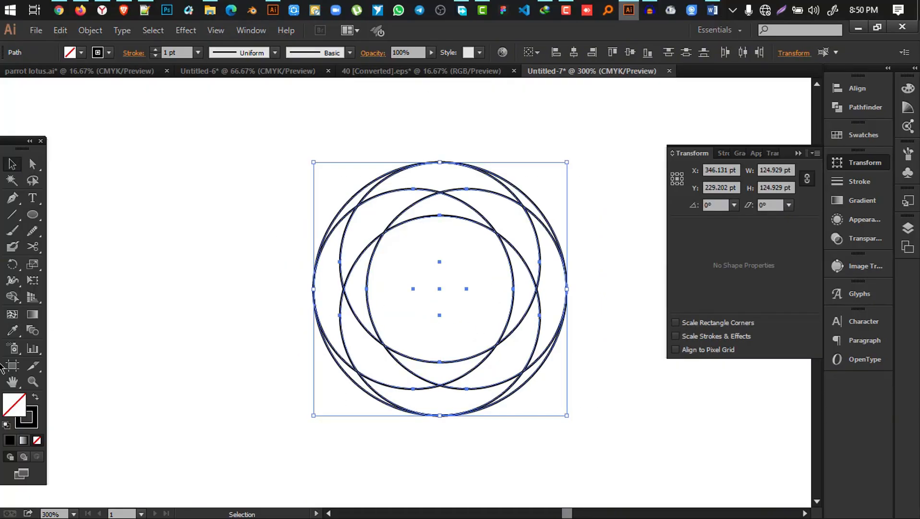
{"action": "left_click", "coordinate": [12, 296]}
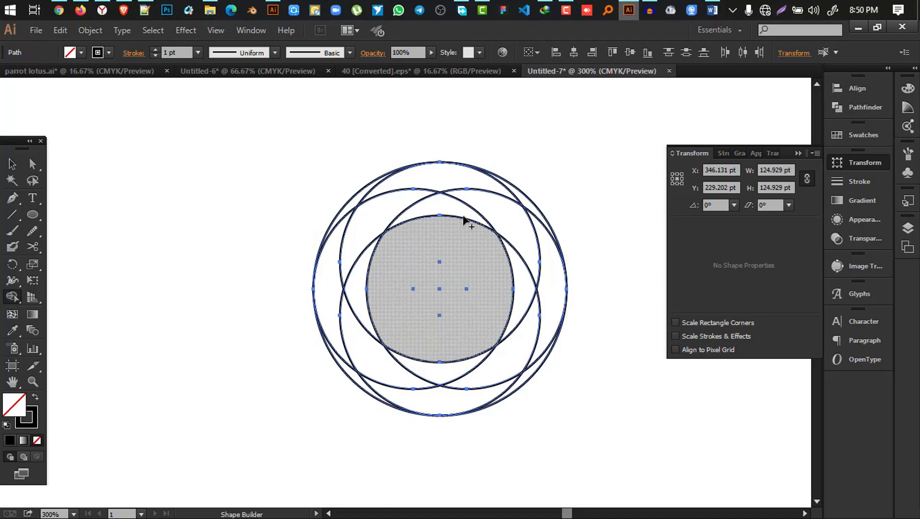
{"action": "mouse_move", "coordinate": [462, 210]}
{"action": "left_mouse_down"}
{"action": "mouse_move", "coordinate": [350, 227]}
{"action": "mouse_move", "coordinate": [351, 375]}
{"action": "mouse_move", "coordinate": [362, 377]}
{"action": "mouse_move", "coordinate": [362, 255]}
{"action": "left_mouse_up"}
{"action": "scroll", "coordinate": [351, 375], "scroll_direction": "up", "scroll_amount": 2}
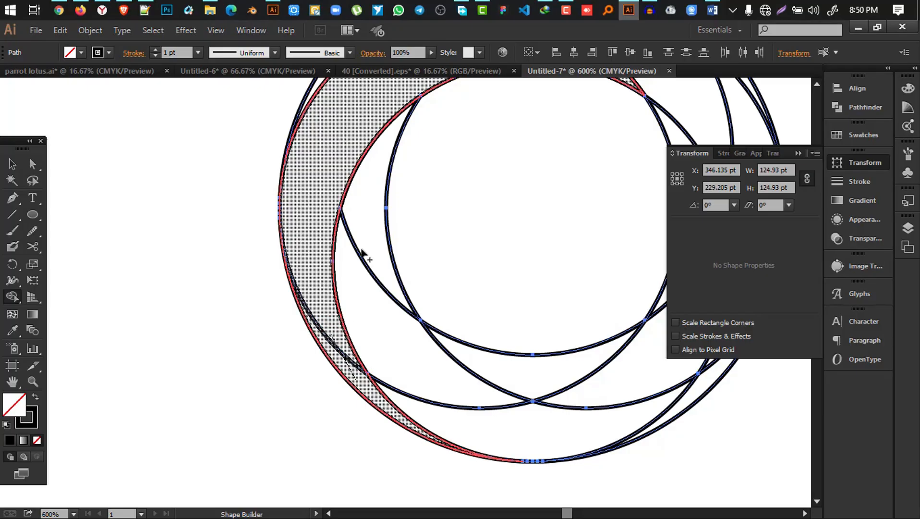
{"action": "mouse_move", "coordinate": [374, 207]}
{"action": "left_mouse_down"}
{"action": "mouse_move", "coordinate": [414, 390]}
{"action": "mouse_move", "coordinate": [569, 430]}
{"action": "mouse_move", "coordinate": [670, 427]}
{"action": "left_mouse_up"}
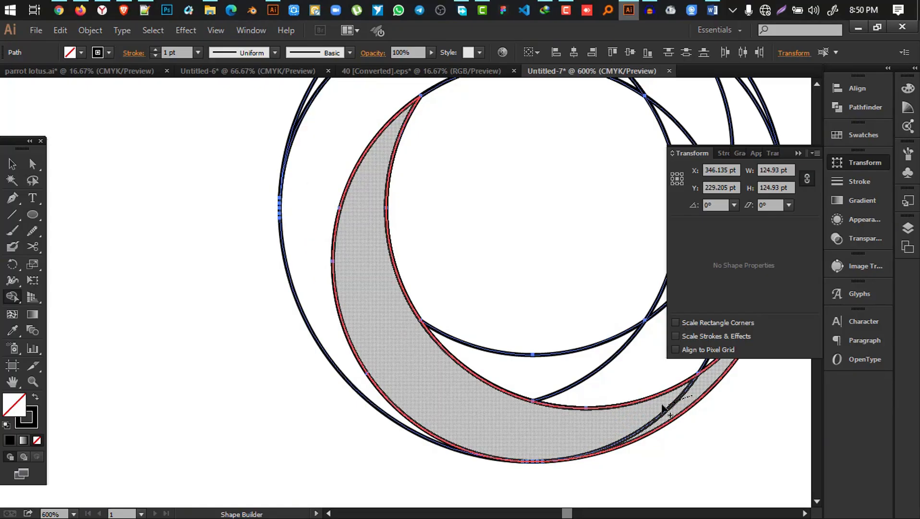
Step: Merge the remaining overlapping regions into the lower-right and upper crescents, completing the four-part swirl
{"action": "scroll", "coordinate": [649, 406], "scroll_direction": "up", "scroll_amount": 3}
{"action": "mouse_move", "coordinate": [518, 444]}
{"action": "left_mouse_down"}
{"action": "mouse_move", "coordinate": [646, 435]}
{"action": "mouse_move", "coordinate": [743, 402]}
{"action": "left_mouse_up"}
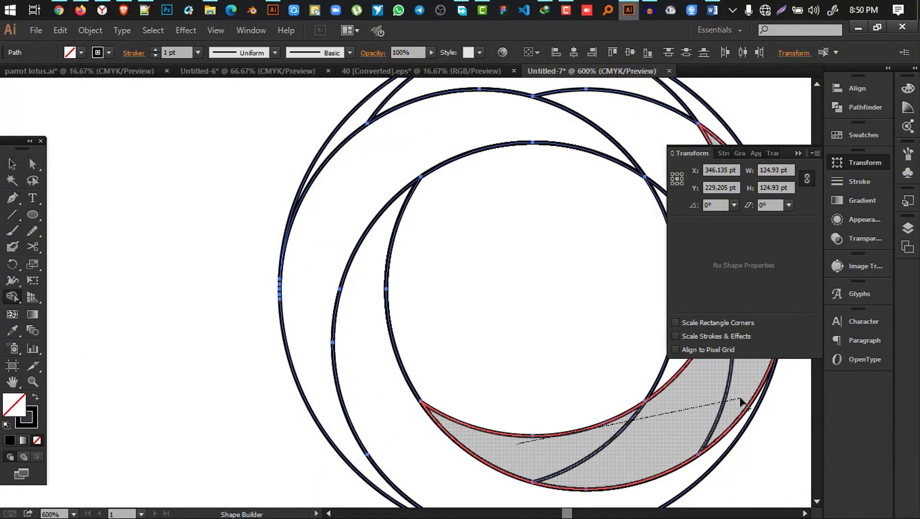
{"action": "scroll", "coordinate": [729, 350], "scroll_direction": "up", "scroll_amount": 3}
{"action": "left_click", "coordinate": [799, 154]}
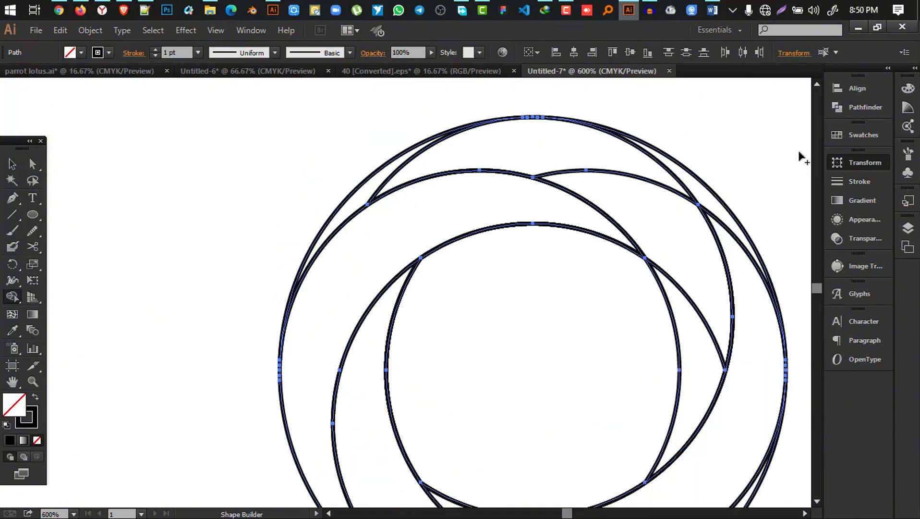
{"action": "mouse_move", "coordinate": [759, 296]}
{"action": "left_mouse_down"}
{"action": "mouse_move", "coordinate": [594, 212]}
{"action": "mouse_move", "coordinate": [614, 255]}
{"action": "mouse_move", "coordinate": [589, 183]}
{"action": "left_mouse_up"}
{"action": "mouse_move", "coordinate": [556, 314]}
{"action": "left_mouse_down"}
{"action": "mouse_move", "coordinate": [525, 241]}
{"action": "mouse_move", "coordinate": [501, 130]}
{"action": "mouse_move", "coordinate": [324, 128]}
{"action": "left_mouse_up"}
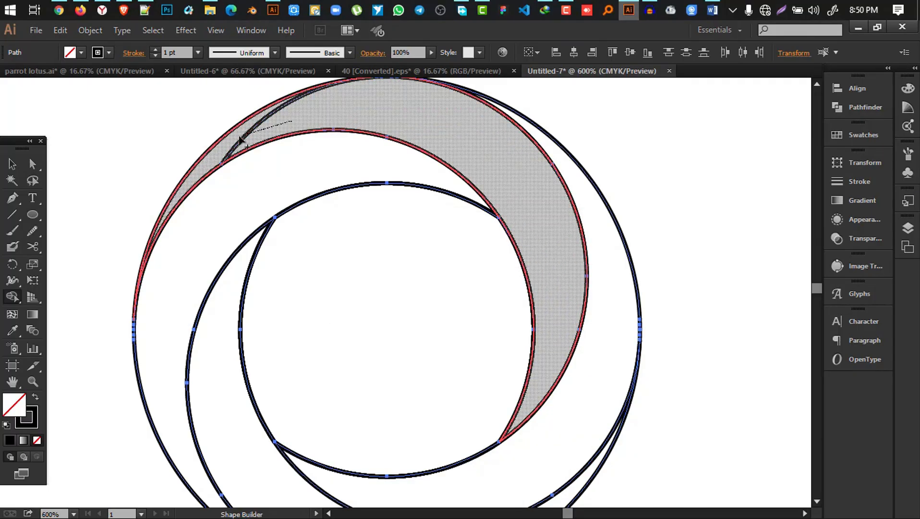
Step: Swap fill and stroke on the swirl shapes to give them a black fill and no stroke
{"action": "left_click", "coordinate": [13, 164]}
{"action": "scroll", "coordinate": [544, 294], "scroll_direction": "down", "scroll_amount": 3}
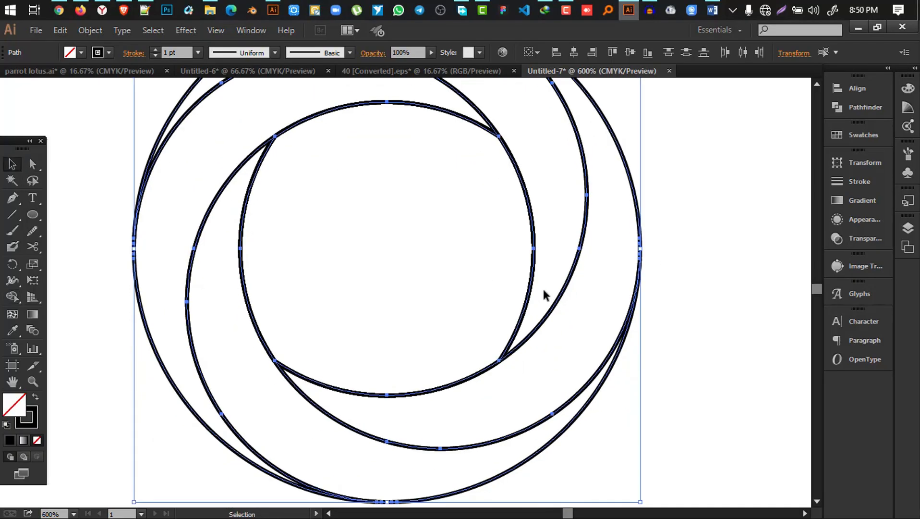
{"action": "scroll", "coordinate": [532, 284], "scroll_direction": "down", "scroll_amount": 2}
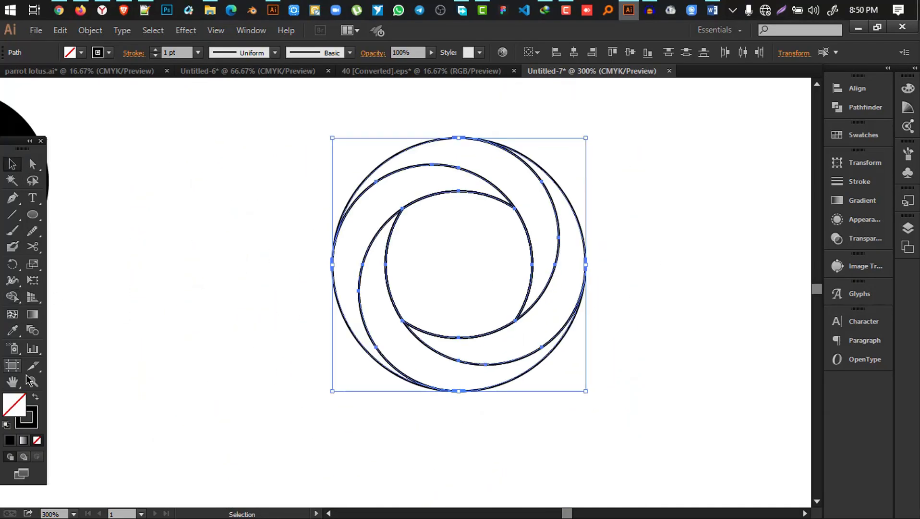
{"action": "left_click", "coordinate": [34, 399]}
{"action": "left_click", "coordinate": [270, 116]}
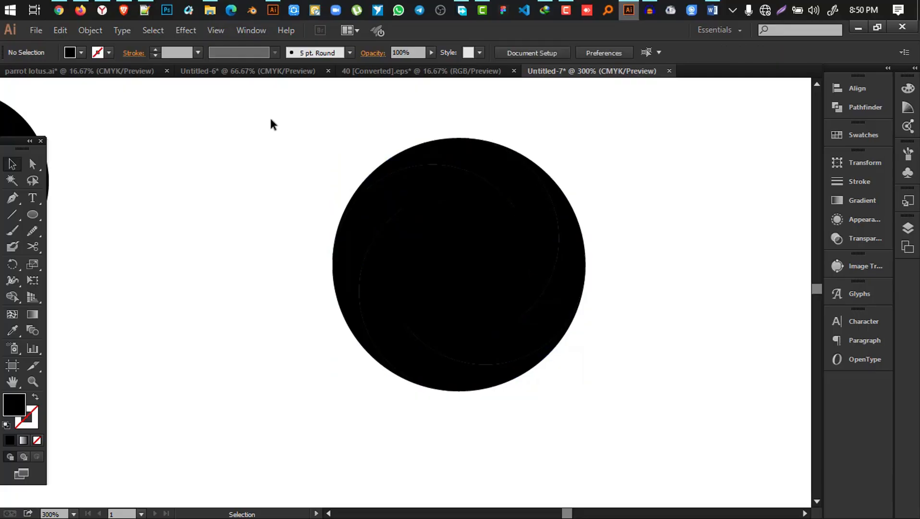
Step: Remove the central region of the black swirl with the Shape Builder tool
{"action": "left_click_drag", "start_coordinate": [633, 441], "coordinate": [394, 272]}
{"action": "left_click", "coordinate": [12, 296]}
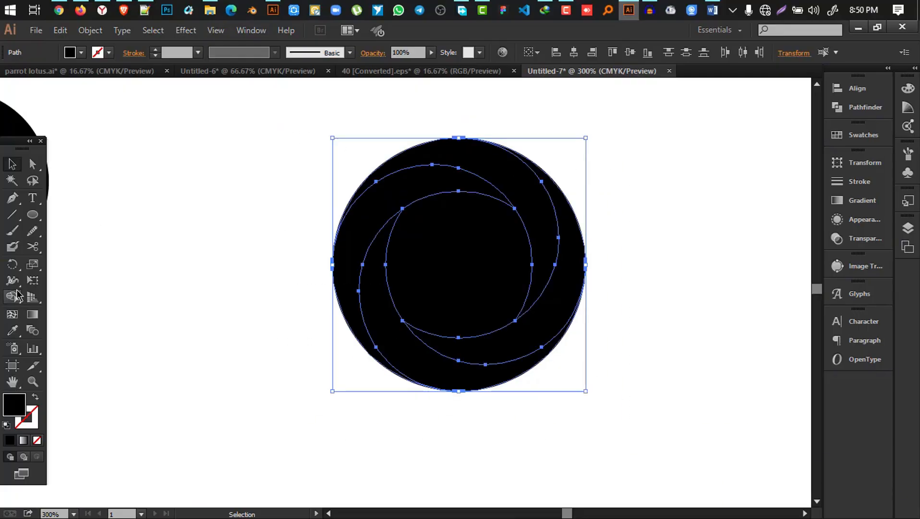
{"action": "left_click", "coordinate": [480, 265], "text": "alt"}
{"action": "left_click", "coordinate": [12, 164]}
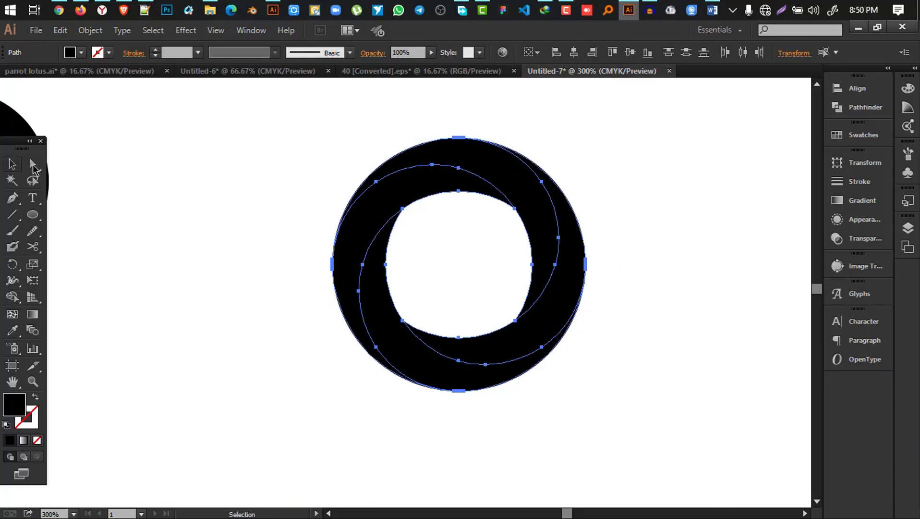
Step: Offset the paths of all four crescents inward by 3 pt with round joins
{"action": "left_click", "coordinate": [248, 126]}
{"action": "left_click_drag", "start_coordinate": [248, 126], "coordinate": [620, 274]}
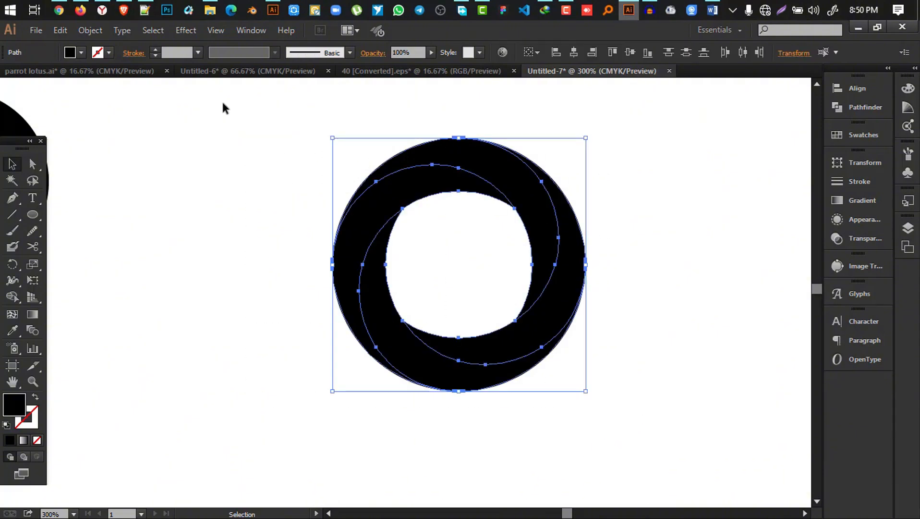
{"action": "left_click", "coordinate": [90, 29]}
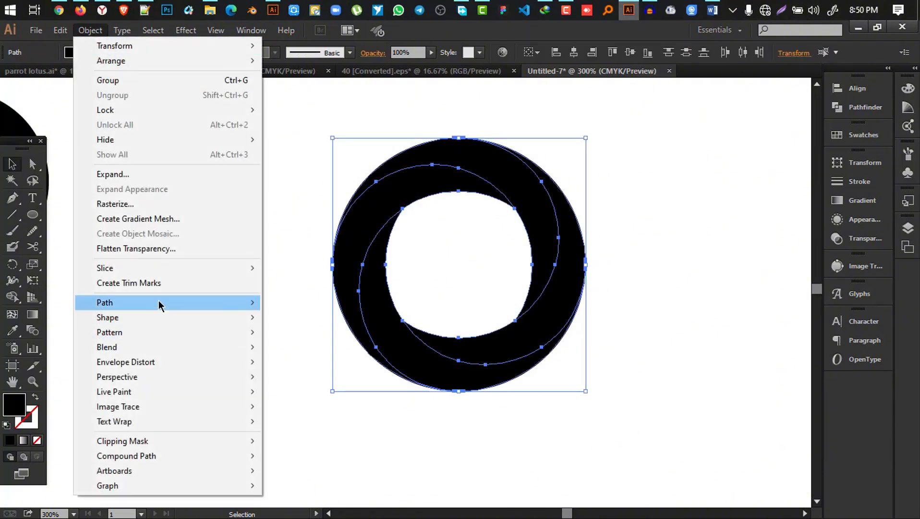
{"action": "mouse_move", "coordinate": [160, 306]}
{"action": "left_click", "coordinate": [339, 352]}
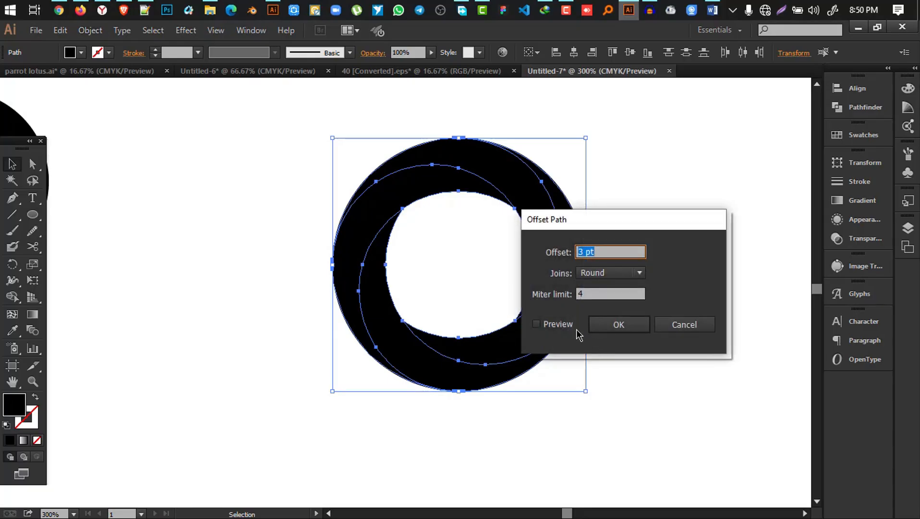
{"action": "left_click", "coordinate": [557, 322]}
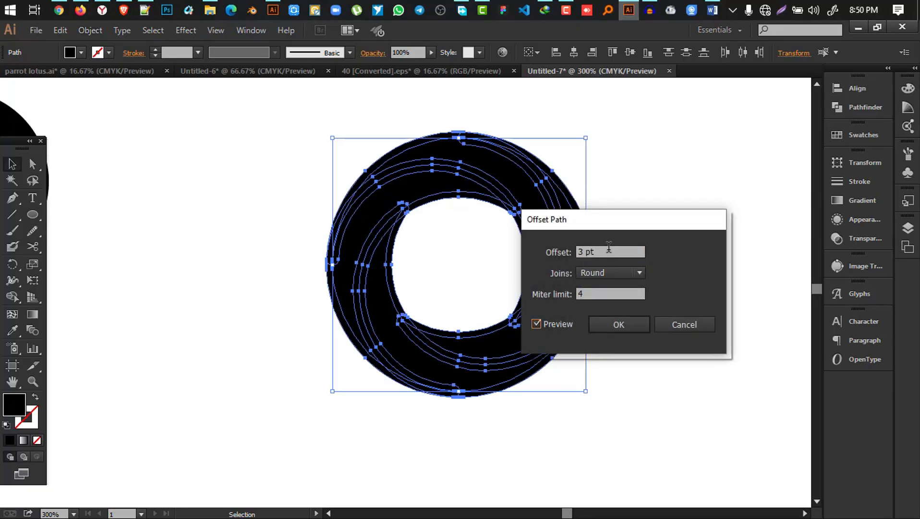
{"action": "scroll", "coordinate": [609, 248], "scroll_direction": "up", "scroll_amount": 3}
{"action": "scroll", "coordinate": [610, 247], "scroll_direction": "down", "scroll_amount": 8}
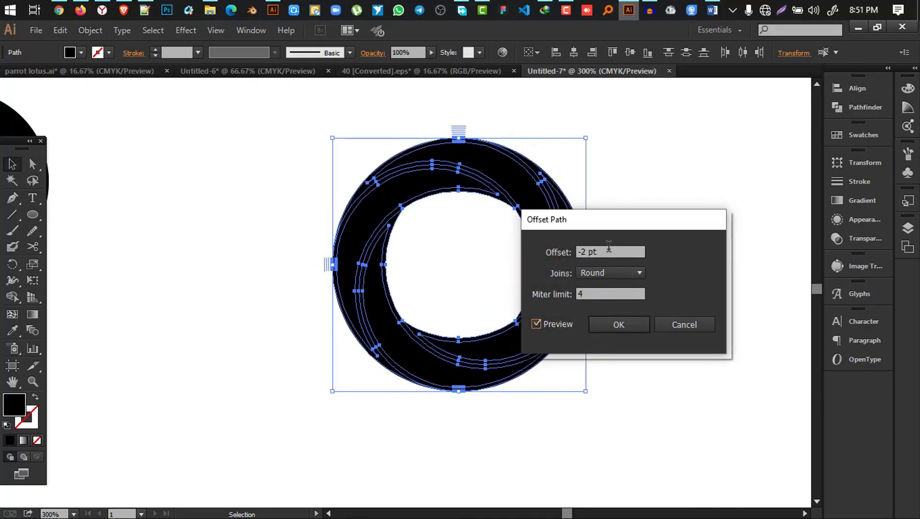
{"action": "scroll", "coordinate": [609, 246], "scroll_direction": "down", "scroll_amount": 1}
{"action": "left_click", "coordinate": [615, 328]}
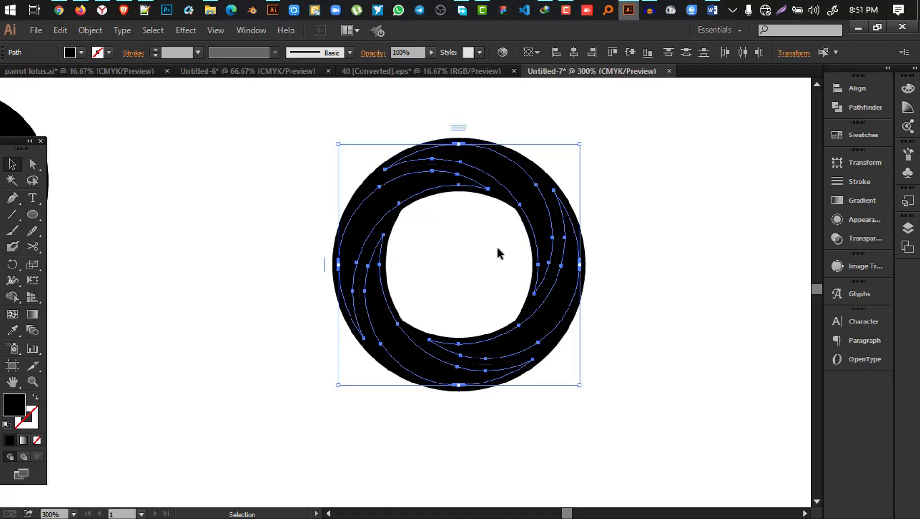
Step: Remove the strips between the original and offset outlines with the Shape Builder tool, leaving four separate inner crescents
{"action": "left_click_drag", "start_coordinate": [696, 417], "coordinate": [274, 138]}
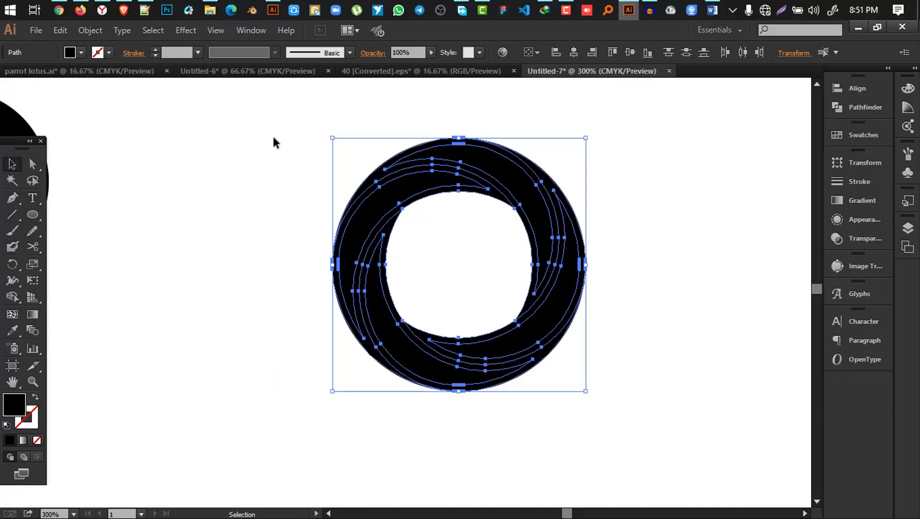
{"action": "left_click", "coordinate": [12, 296]}
{"action": "scroll", "coordinate": [339, 372], "scroll_direction": "up", "scroll_amount": 3}
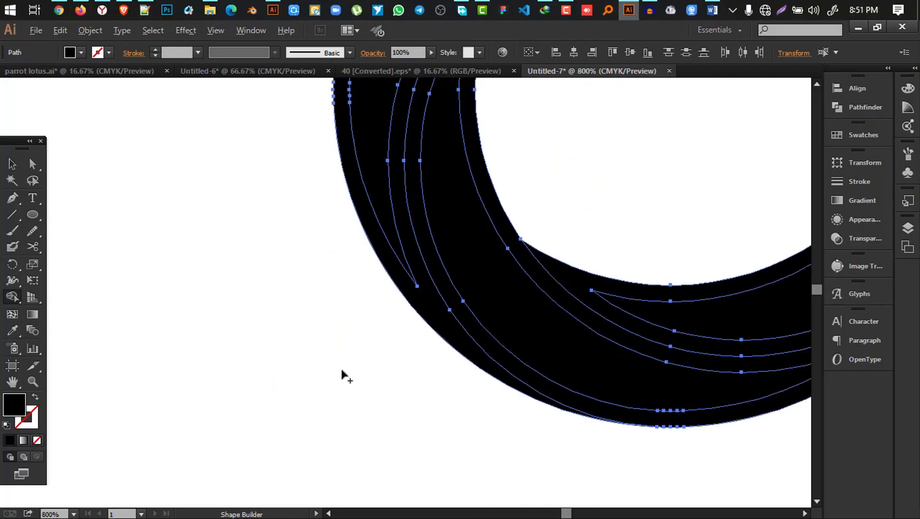
{"action": "left_click", "coordinate": [430, 322], "text": "alt"}
{"action": "scroll", "coordinate": [431, 323], "scroll_direction": "up", "scroll_amount": 4}
{"action": "scroll", "coordinate": [435, 326], "scroll_direction": "up", "scroll_amount": 4}
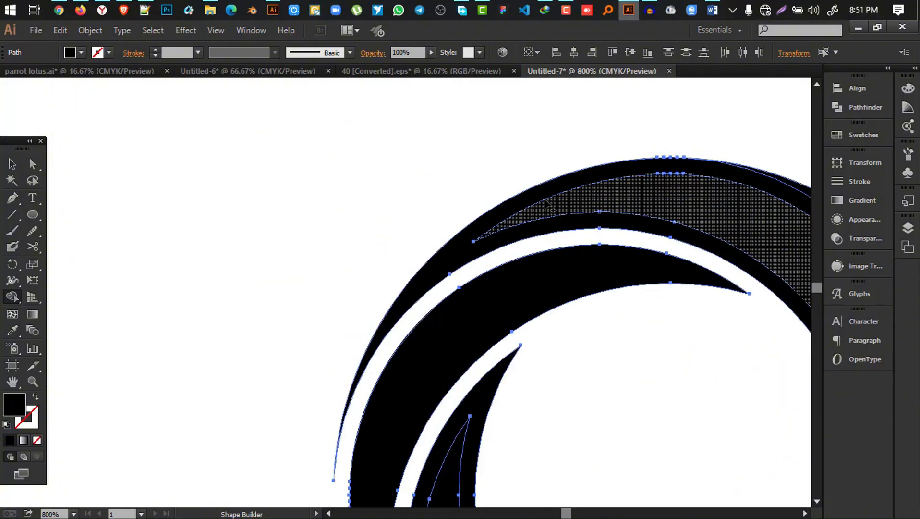
{"action": "scroll", "coordinate": [509, 216], "scroll_direction": "down", "scroll_amount": 3}
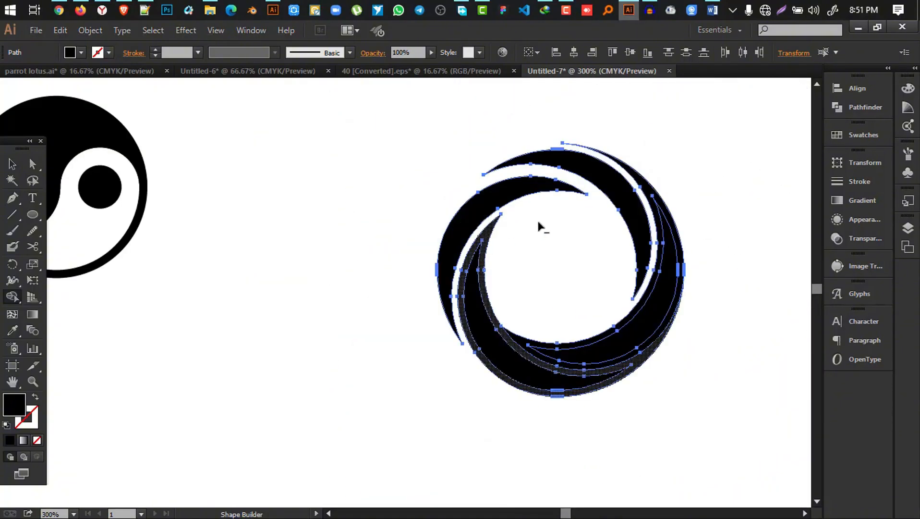
{"action": "left_click", "coordinate": [527, 339], "text": "alt"}
{"action": "left_click", "coordinate": [12, 164]}
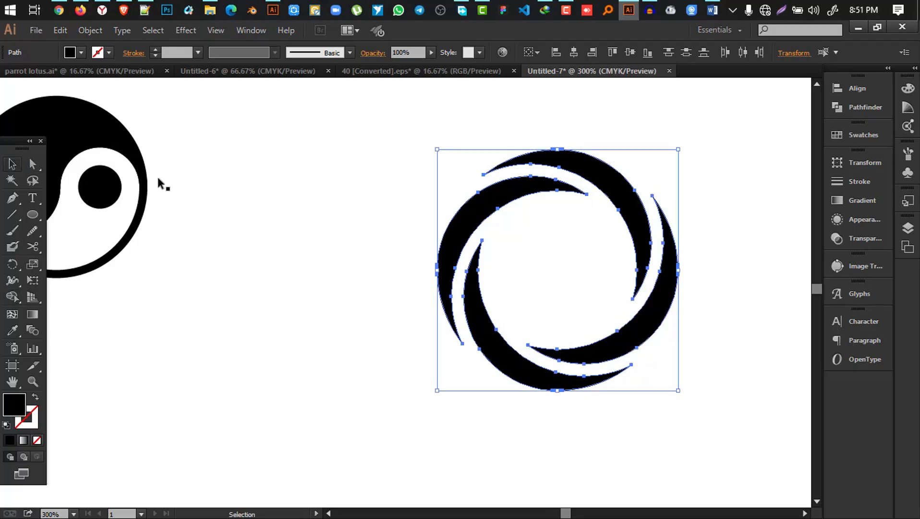
Step: Group the four crescents and move the group up beside the yin-yang symbol
{"action": "left_click", "coordinate": [474, 239]}
{"action": "scroll", "coordinate": [468, 235], "scroll_direction": "down", "scroll_amount": 2}
{"action": "left_click", "coordinate": [495, 201]}
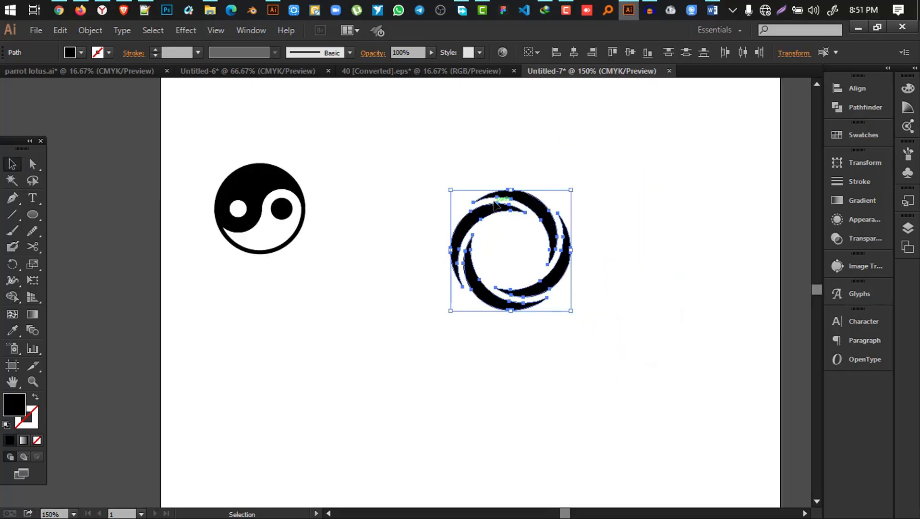
{"action": "right_click", "coordinate": [494, 201]}
{"action": "left_click", "coordinate": [518, 263]}
{"action": "left_click", "coordinate": [627, 334]}
{"action": "left_click", "coordinate": [492, 199]}
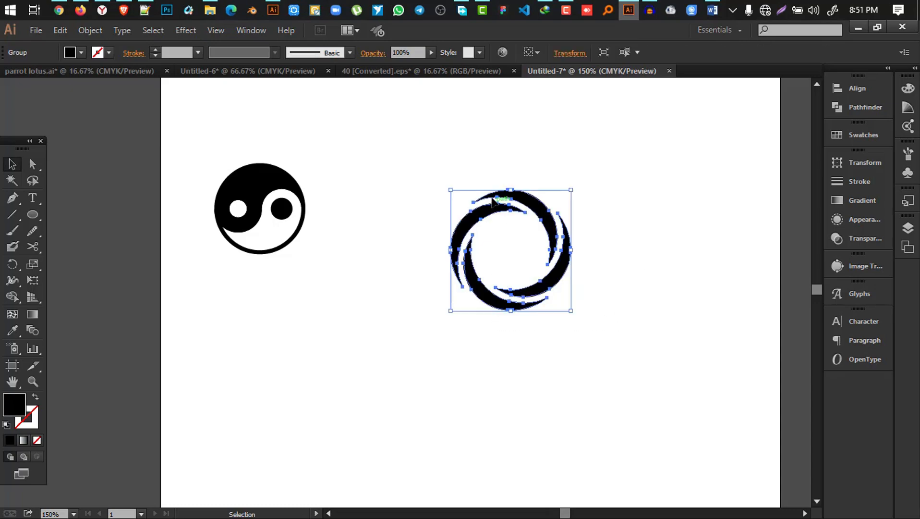
{"action": "left_click_drag", "start_coordinate": [521, 216], "coordinate": [441, 161]}
{"action": "left_click", "coordinate": [572, 176]}
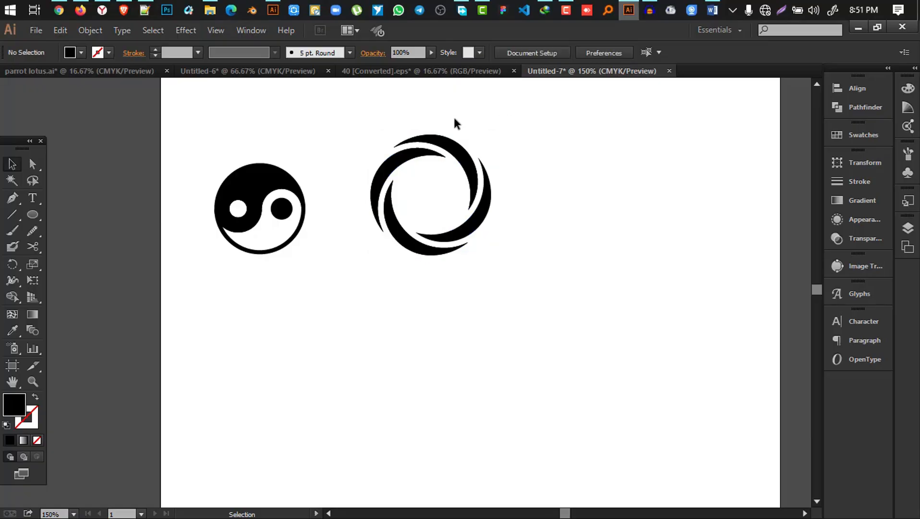
{"action": "left_click_drag", "start_coordinate": [594, 183], "coordinate": [586, 158]}
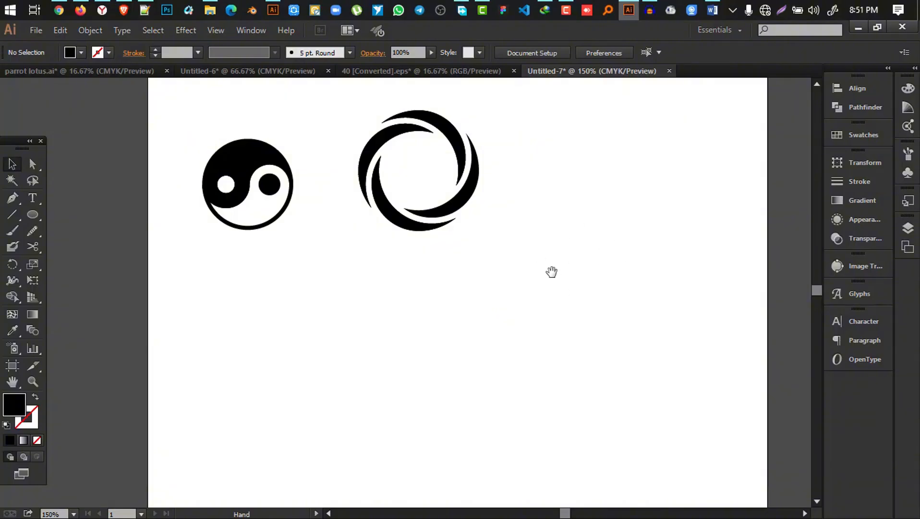
{"action": "left_click_drag", "start_coordinate": [551, 271], "coordinate": [560, 242]}
{"action": "left_click", "coordinate": [80, 10]}
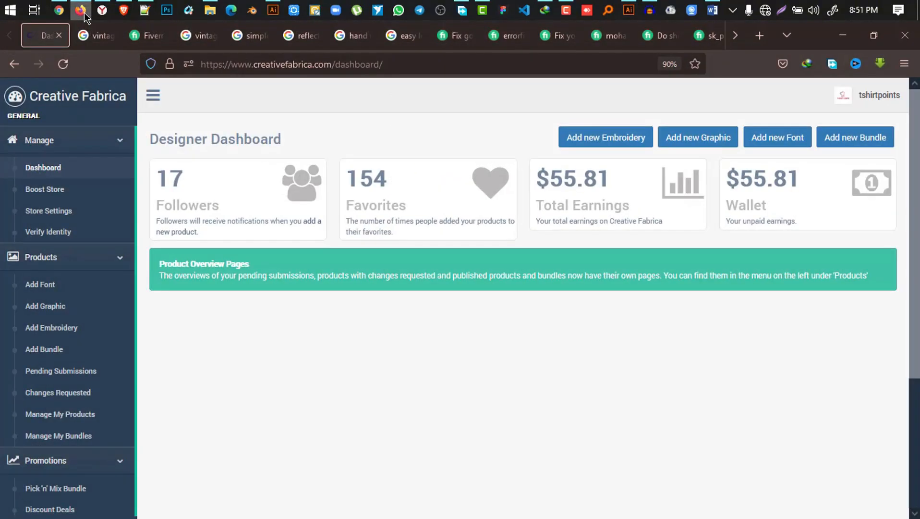
{"action": "left_click", "coordinate": [80, 11]}
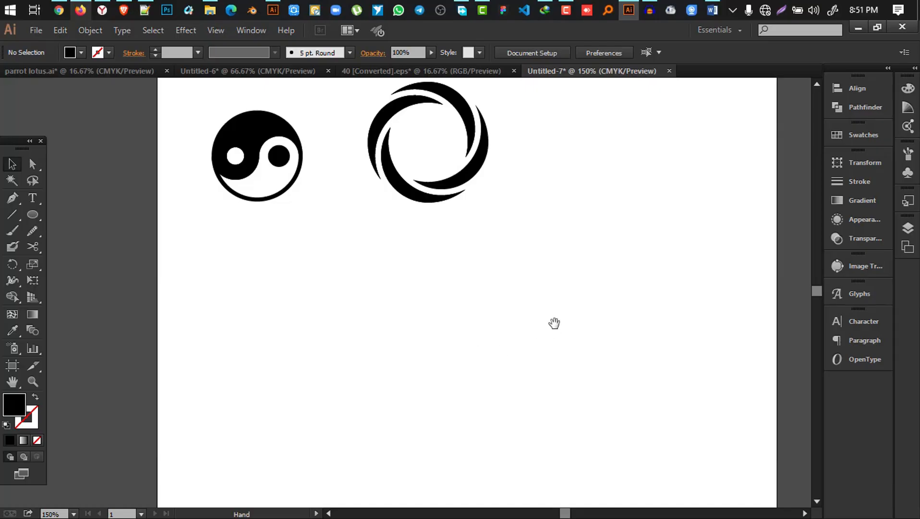
Step: Draw a circle about 106 pt in diameter below the finished symbols, with a black outline and no fill
{"action": "left_click_drag", "start_coordinate": [555, 323], "coordinate": [512, 284]}
{"action": "left_click_drag", "start_coordinate": [449, 339], "coordinate": [478, 322]}
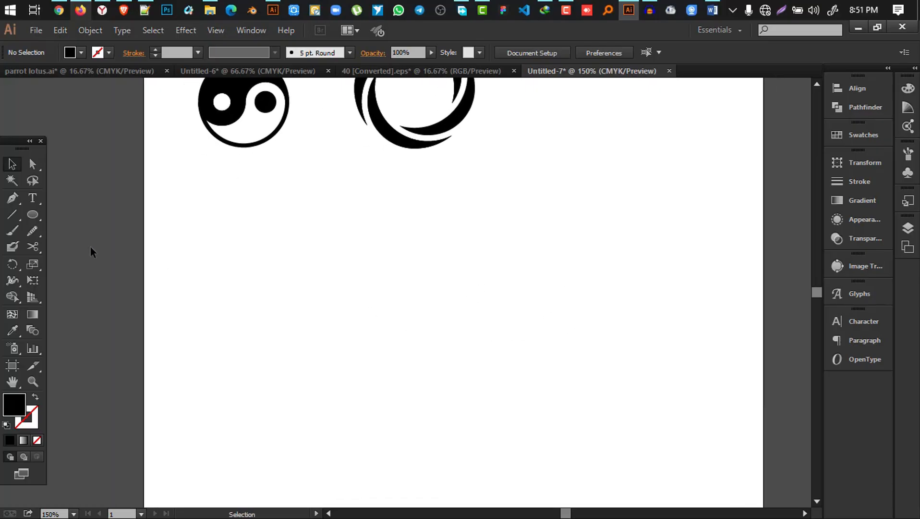
{"action": "left_click", "coordinate": [38, 219]}
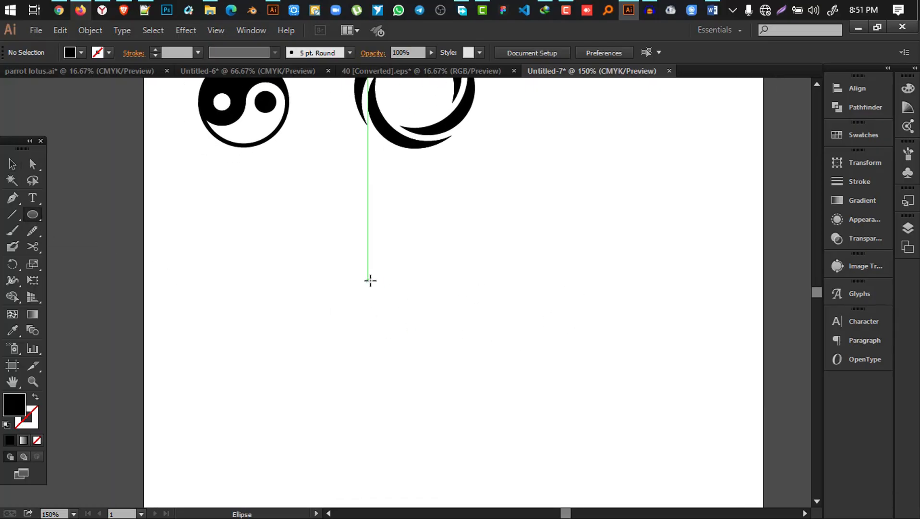
{"action": "mouse_move", "coordinate": [369, 278]}
{"action": "left_mouse_down"}
{"action": "mouse_move", "coordinate": [442, 368]}
{"action": "mouse_move", "coordinate": [475, 384]}
{"action": "left_mouse_up"}
{"action": "key", "text": "v"}
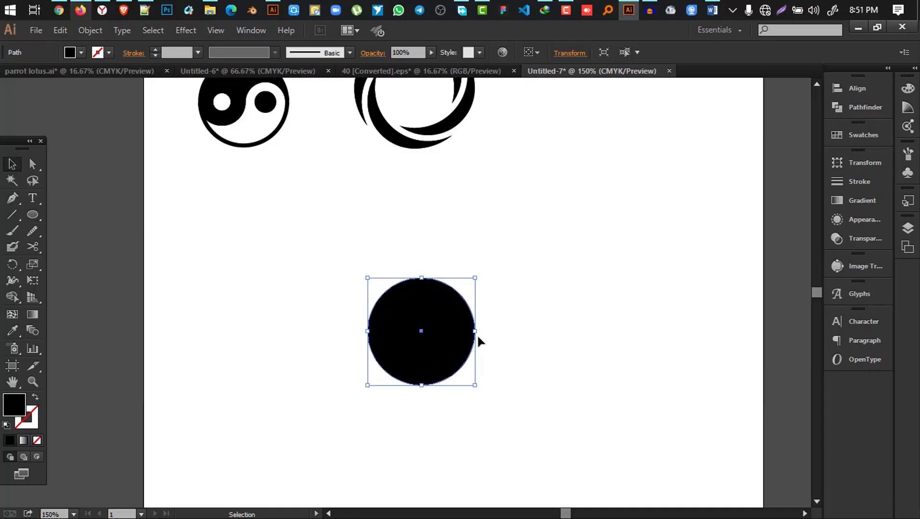
{"action": "left_click", "coordinate": [35, 400]}
{"action": "left_click", "coordinate": [403, 411]}
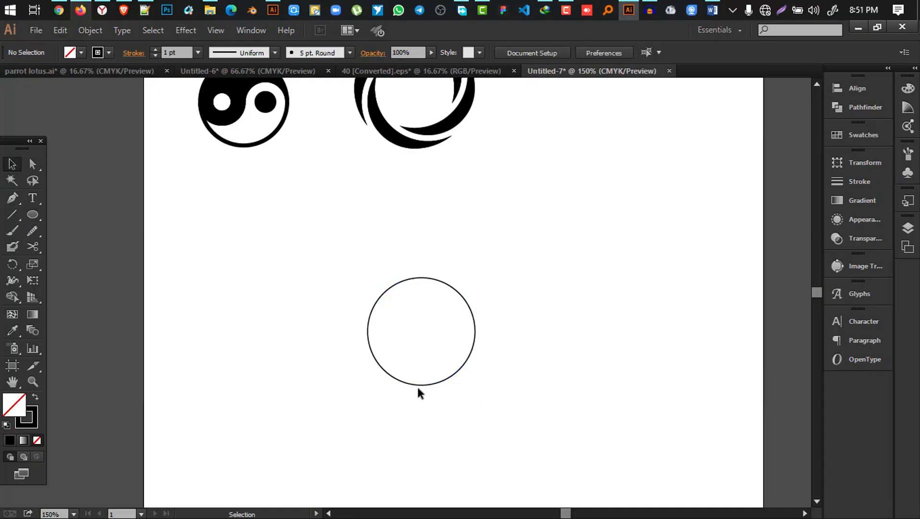
Step: Set the circle's stroke weight to 4 pt
{"action": "left_click", "coordinate": [416, 384]}
{"action": "left_click", "coordinate": [155, 50]}
{"action": "left_click", "coordinate": [155, 50]}
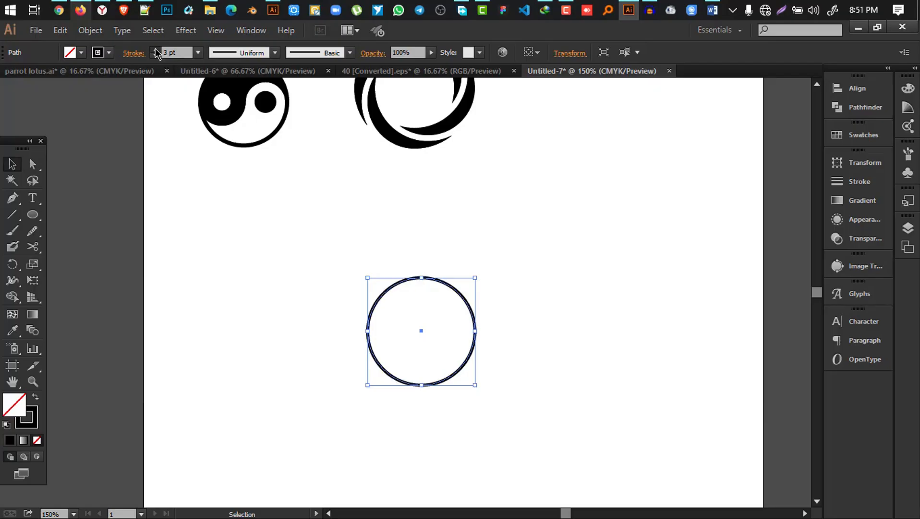
{"action": "left_click", "coordinate": [155, 50]}
{"action": "left_click", "coordinate": [498, 237]}
Step: Duplicate the circle sideways so the two overlap, and subtract the copy with Minus Front to form a crescent
{"action": "left_click_drag", "start_coordinate": [475, 329], "coordinate": [537, 328]}
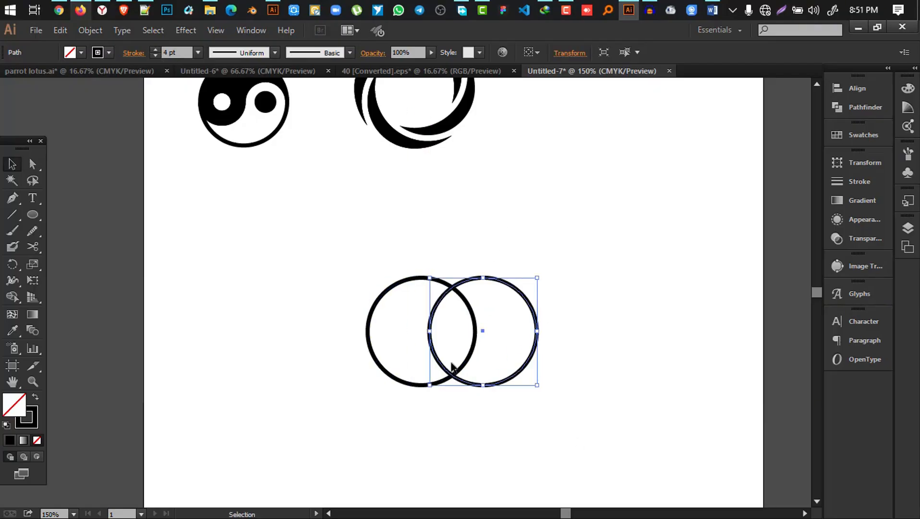
{"action": "left_click", "coordinate": [862, 107]}
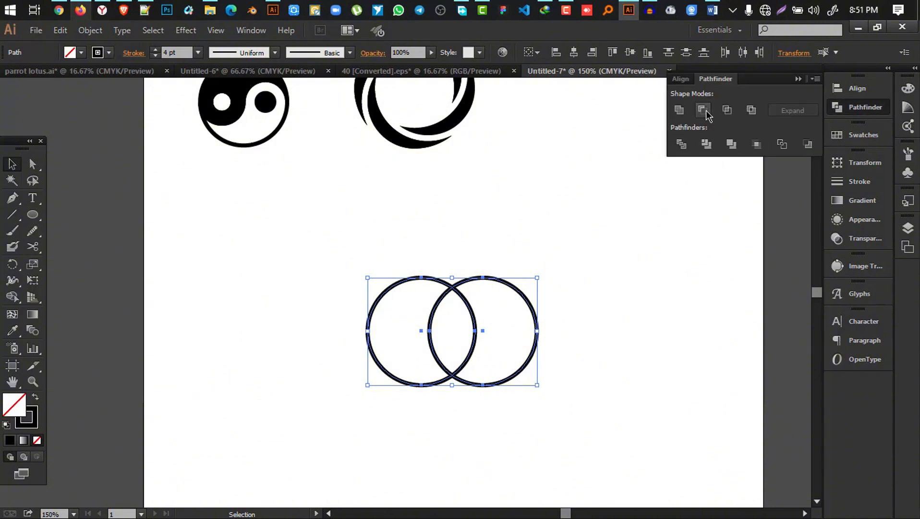
{"action": "left_click", "coordinate": [702, 110]}
{"action": "left_click", "coordinate": [623, 282]}
Step: Cut the crescent outline at both tips with the Scissors tool to separate the outer and inner arcs
{"action": "left_click", "coordinate": [435, 323]}
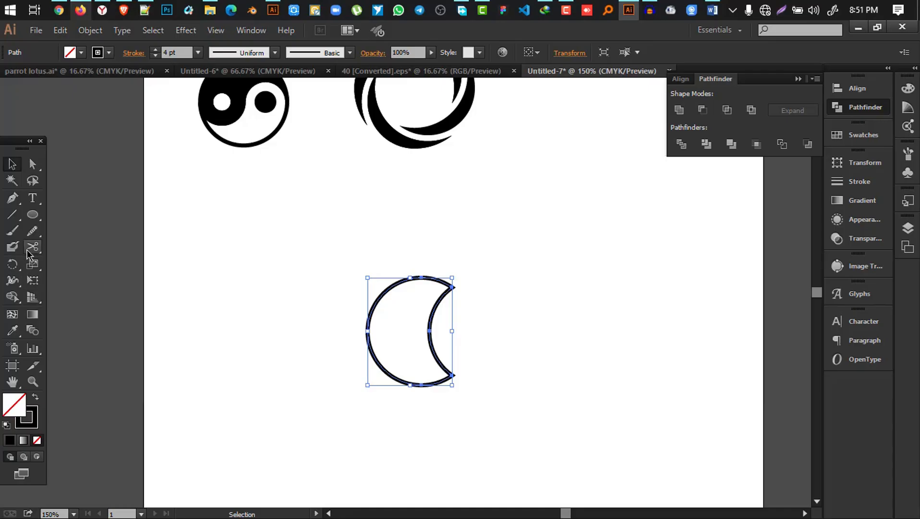
{"action": "left_click_drag", "start_coordinate": [33, 247], "coordinate": [86, 268]}
{"action": "left_click", "coordinate": [454, 289]}
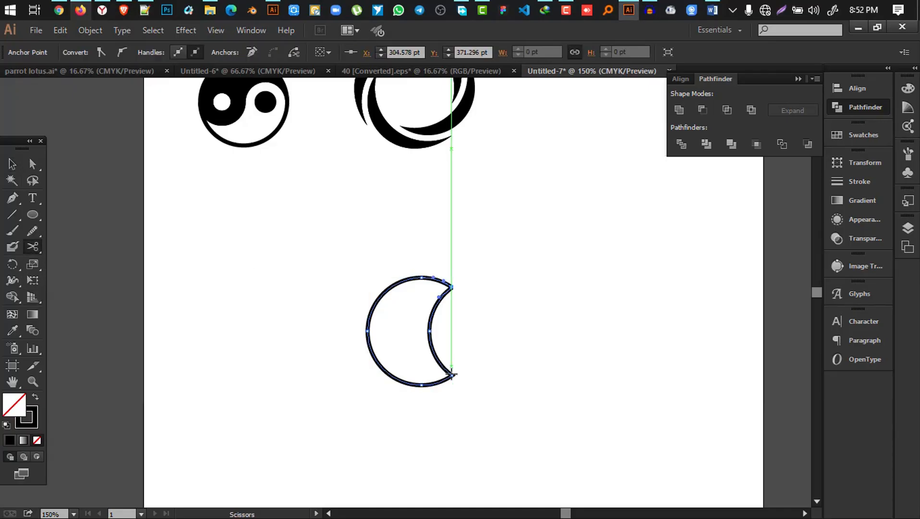
{"action": "left_click", "coordinate": [452, 376]}
{"action": "left_click", "coordinate": [12, 163]}
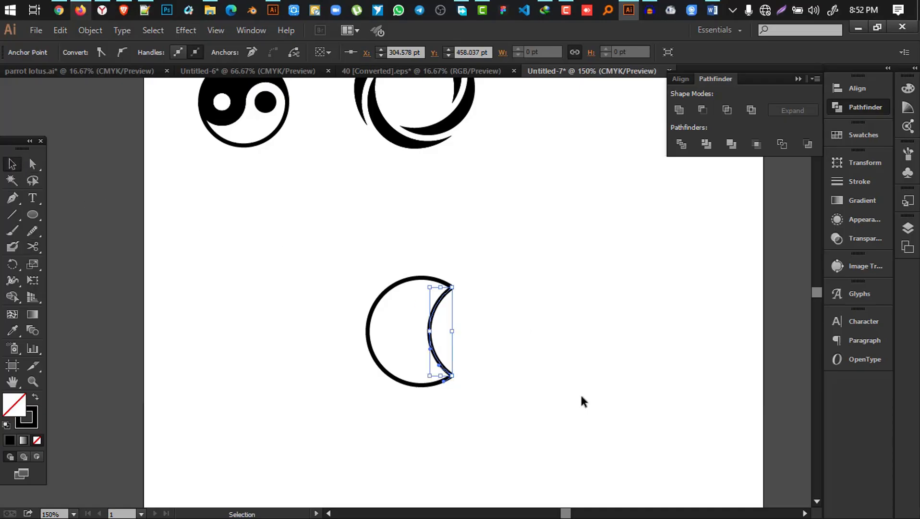
Step: Apply the lens-shaped width profile, tapered at both ends, to both crescent arcs
{"action": "left_click_drag", "start_coordinate": [565, 447], "coordinate": [342, 236]}
{"action": "left_click", "coordinate": [275, 53]}
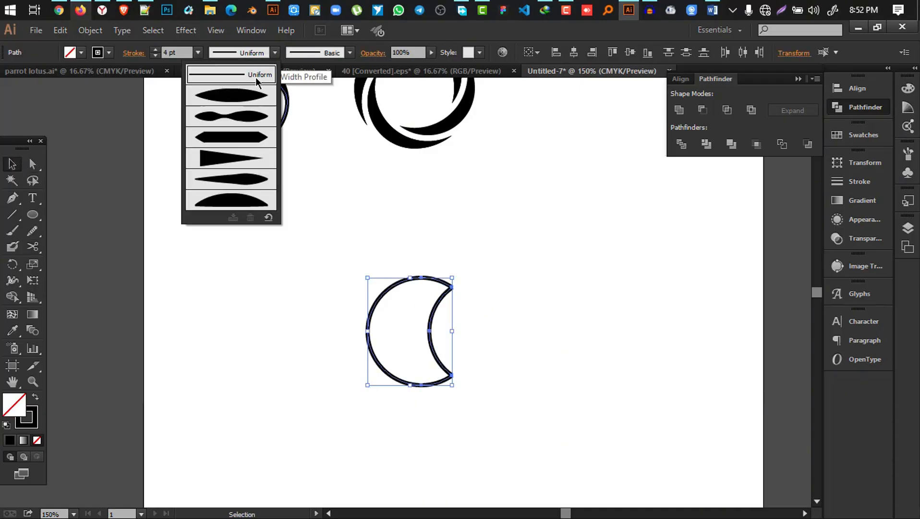
{"action": "left_click", "coordinate": [241, 98]}
{"action": "left_click", "coordinate": [387, 264]}
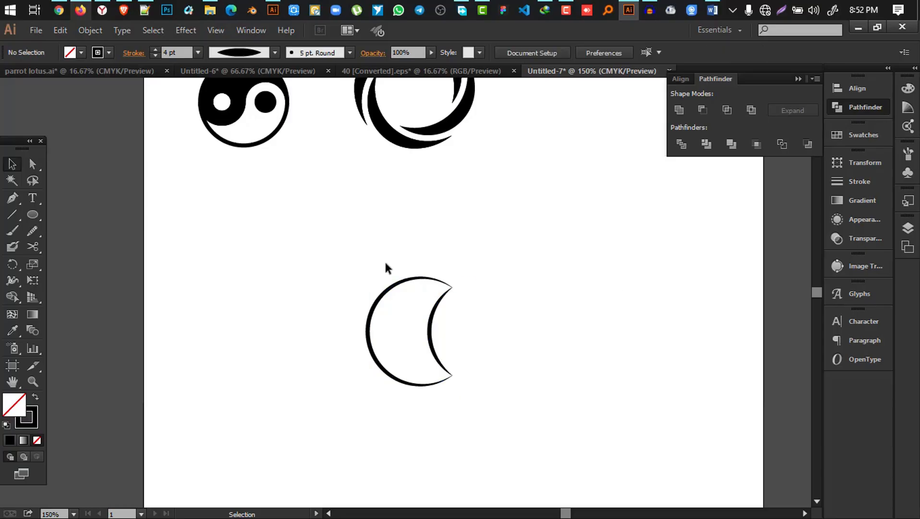
Step: Select the two tapered arcs and make a blend between them
{"action": "left_click_drag", "start_coordinate": [365, 254], "coordinate": [547, 443]}
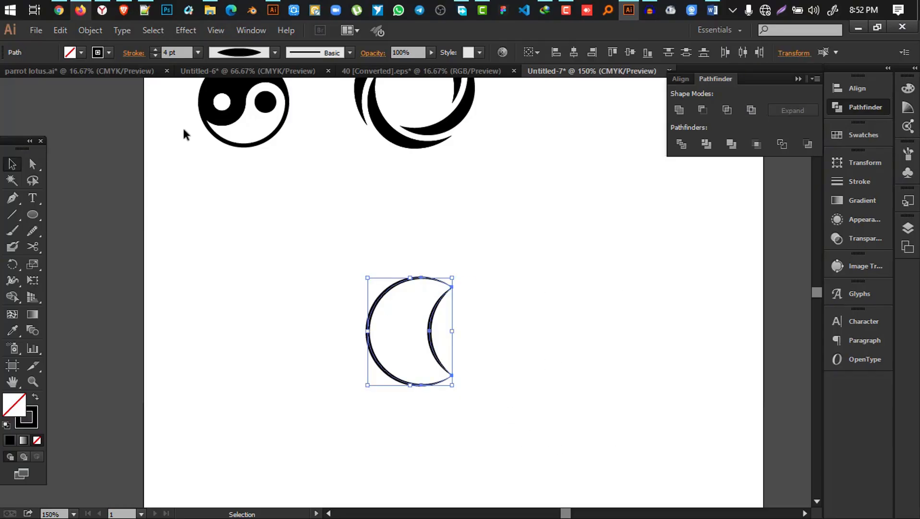
{"action": "left_click", "coordinate": [91, 29]}
{"action": "mouse_move", "coordinate": [142, 310]}
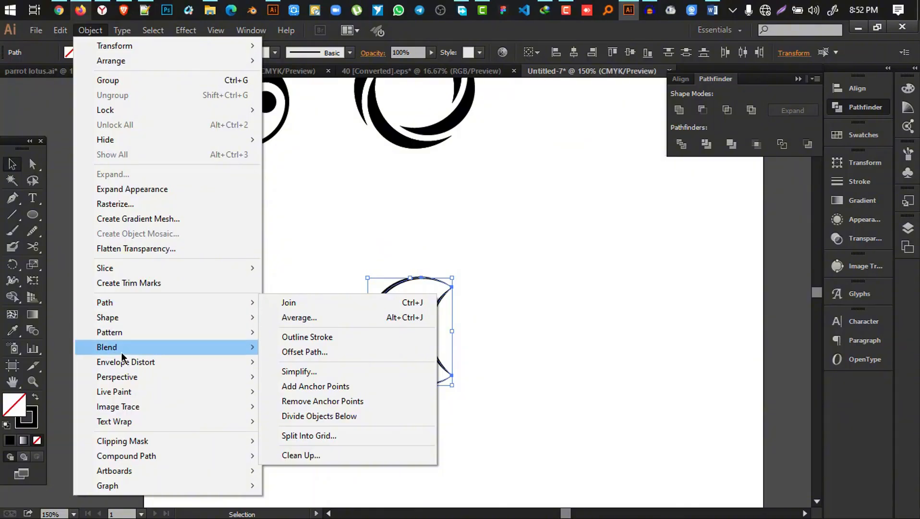
{"action": "mouse_move", "coordinate": [123, 353]}
{"action": "left_click", "coordinate": [321, 346]}
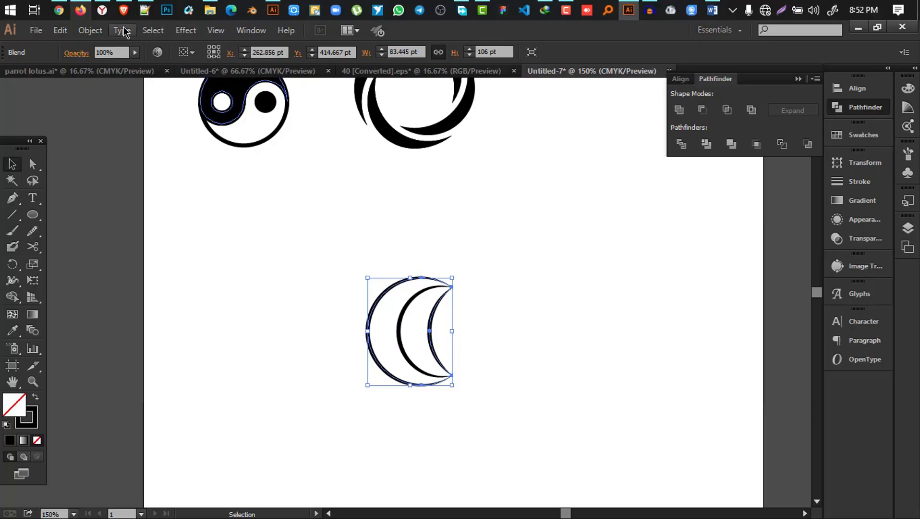
Step: Set the blend spacing to Specified Steps with 5 steps
{"action": "left_click", "coordinate": [89, 30]}
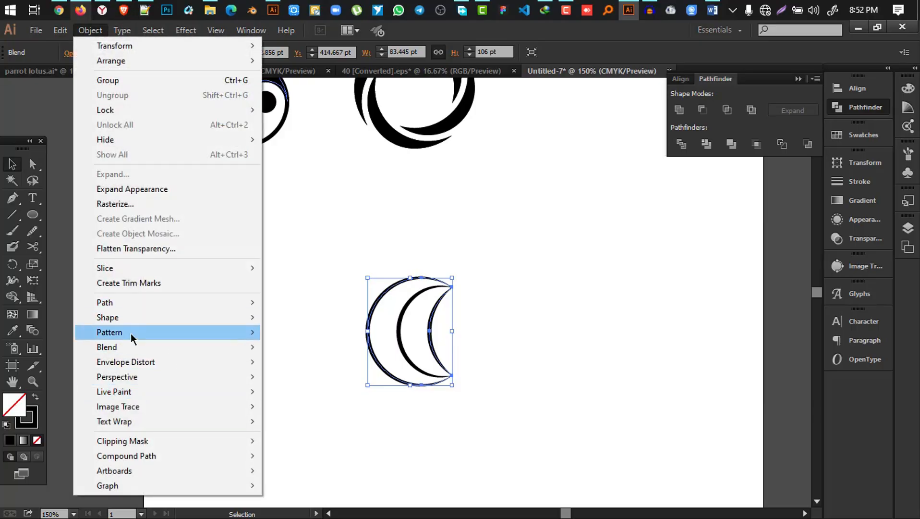
{"action": "mouse_move", "coordinate": [126, 345]}
{"action": "left_click", "coordinate": [293, 383]}
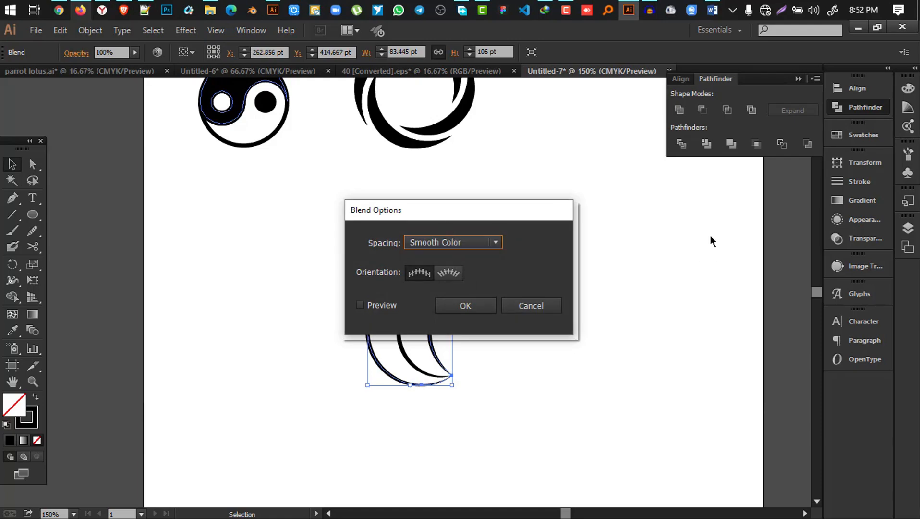
{"action": "left_click", "coordinate": [470, 242]}
{"action": "left_click", "coordinate": [460, 272]}
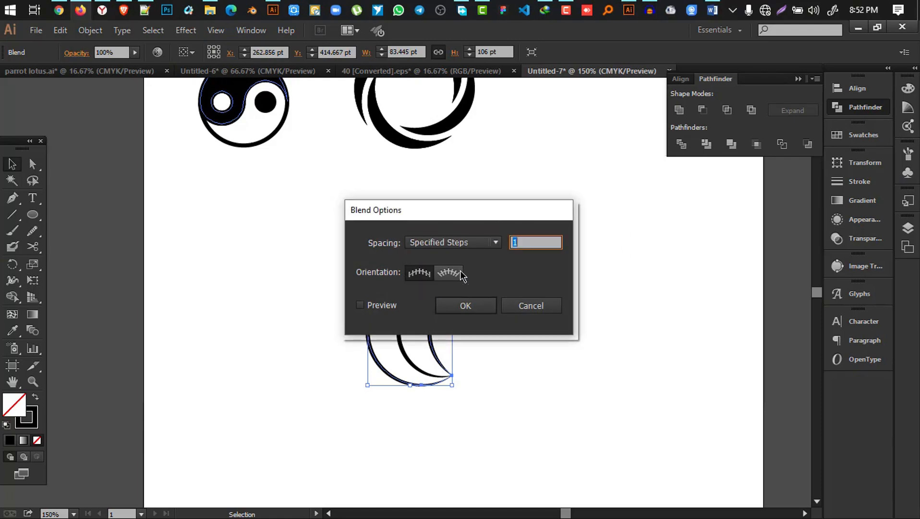
{"action": "left_click", "coordinate": [379, 306]}
{"action": "left_click_drag", "start_coordinate": [471, 215], "coordinate": [720, 217]}
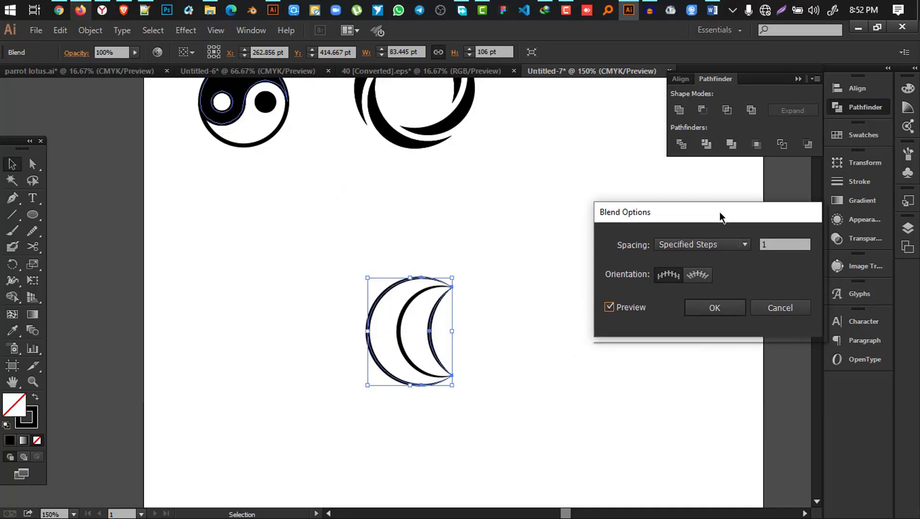
{"action": "double_click", "coordinate": [781, 243]}
{"action": "type", "text": "5"}
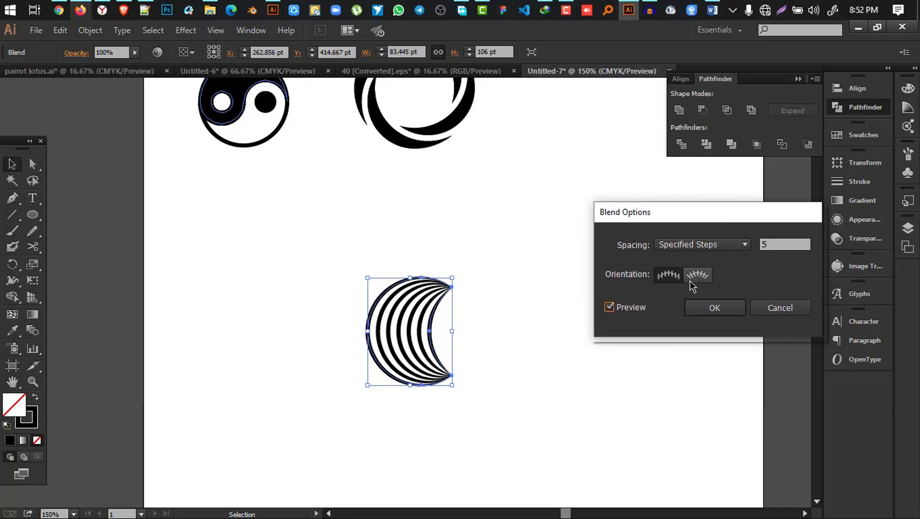
{"action": "left_click", "coordinate": [715, 307]}
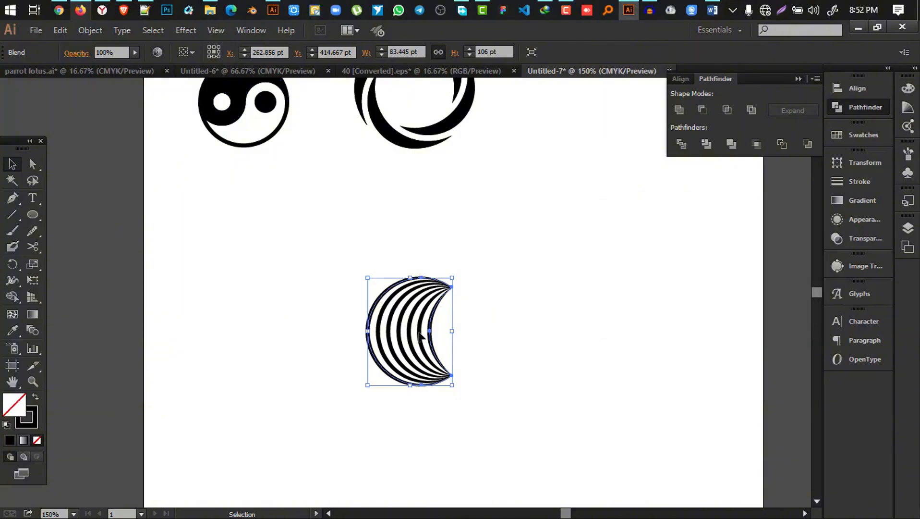
Step: Duplicate the striped crescent, rotate the copy 90° clockwise and place it overlapping the original's open side
{"action": "left_click_drag", "start_coordinate": [420, 335], "coordinate": [529, 339]}
{"action": "left_click_drag", "start_coordinate": [566, 268], "coordinate": [642, 382]}
{"action": "left_click_drag", "start_coordinate": [499, 338], "coordinate": [466, 315]}
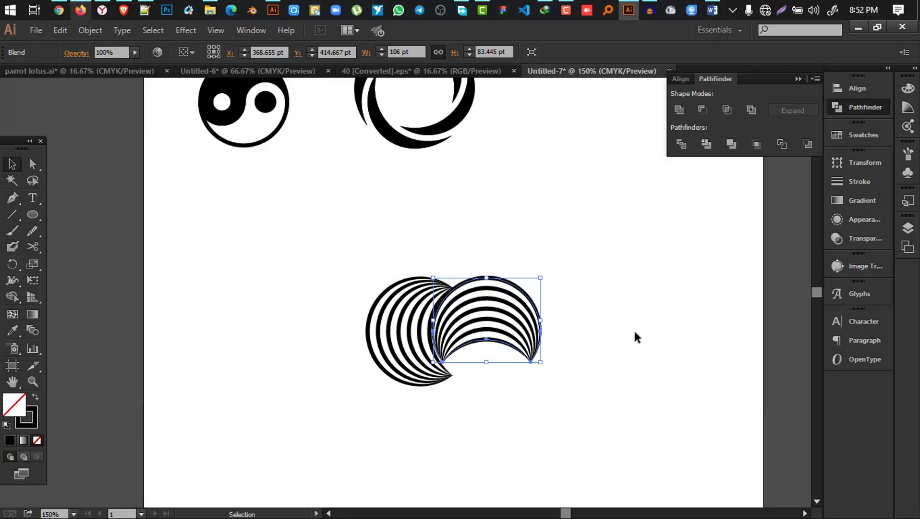
Step: Shift the rotated crescent slightly away from the original to refine their overlap
{"action": "left_click", "coordinate": [634, 329]}
{"action": "scroll", "coordinate": [627, 319], "scroll_direction": "down", "scroll_amount": 3}
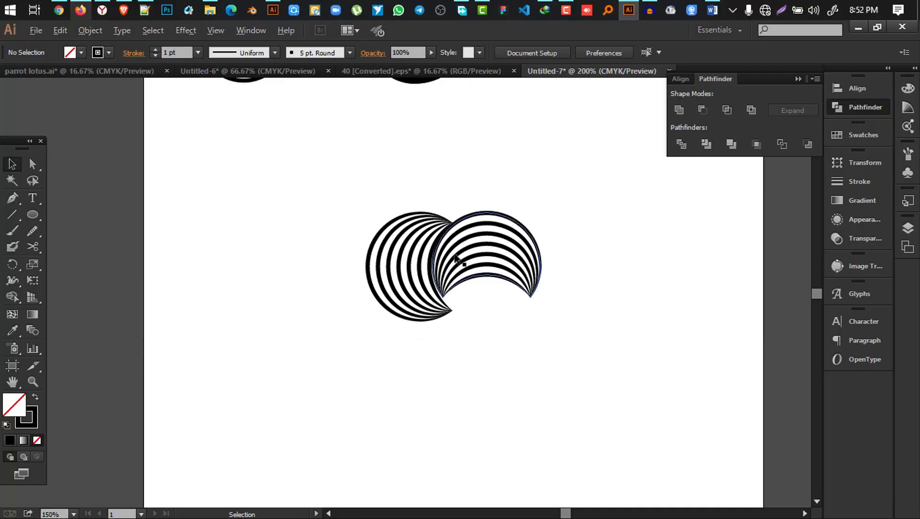
{"action": "scroll", "coordinate": [456, 259], "scroll_direction": "up", "scroll_amount": 1}
{"action": "scroll", "coordinate": [480, 289], "scroll_direction": "up", "scroll_amount": 1}
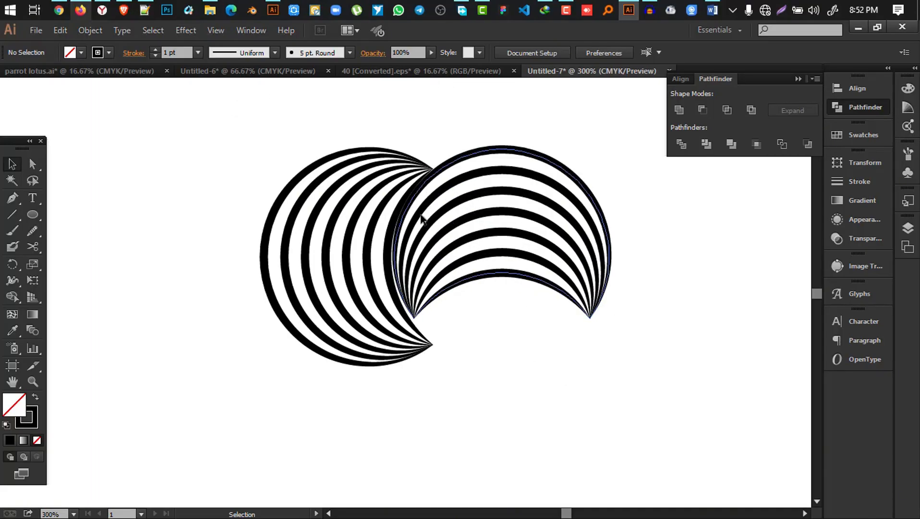
{"action": "left_click_drag", "start_coordinate": [421, 219], "coordinate": [427, 218]}
{"action": "left_click", "coordinate": [561, 340]}
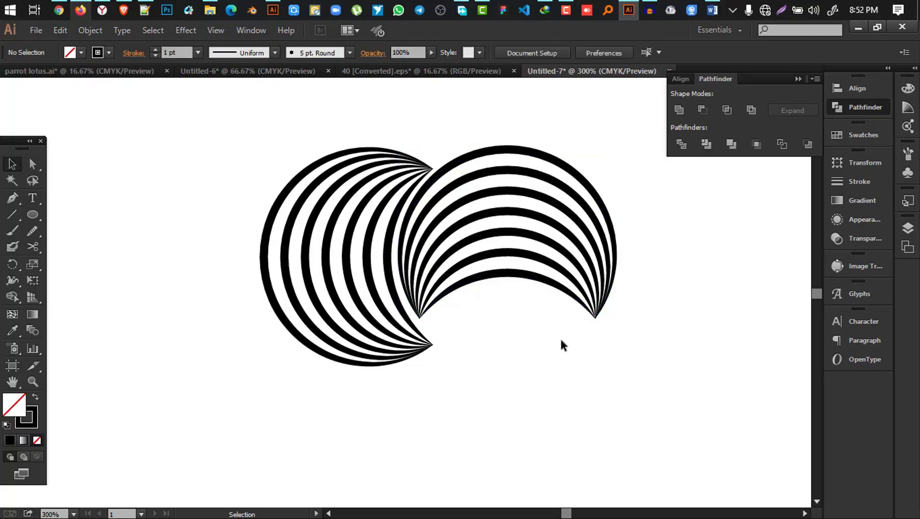
Step: Duplicate the pair of striped crescents below the original pair and rotate the copy 180°
{"action": "scroll", "coordinate": [562, 345], "scroll_direction": "down", "scroll_amount": 2}
{"action": "left_click_drag", "start_coordinate": [635, 401], "coordinate": [367, 186]}
{"action": "left_click_drag", "start_coordinate": [467, 315], "coordinate": [459, 398]}
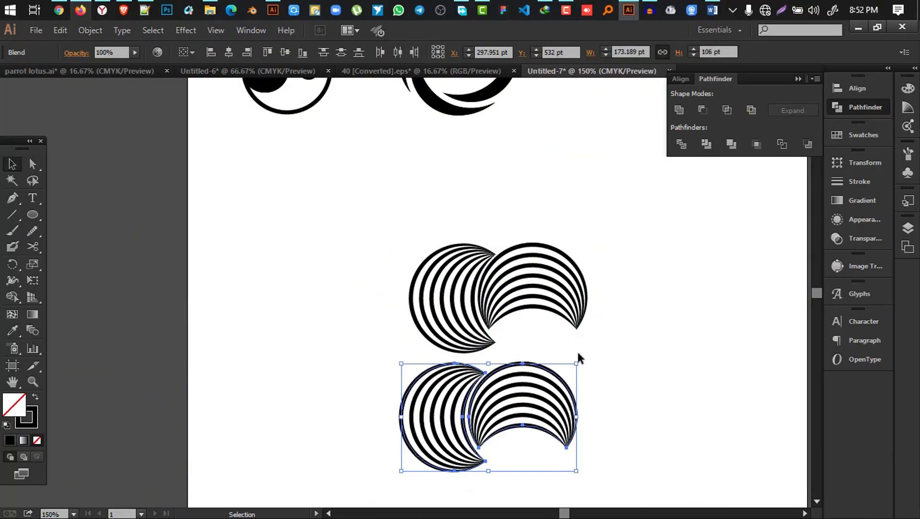
{"action": "left_click_drag", "start_coordinate": [578, 355], "coordinate": [361, 470]}
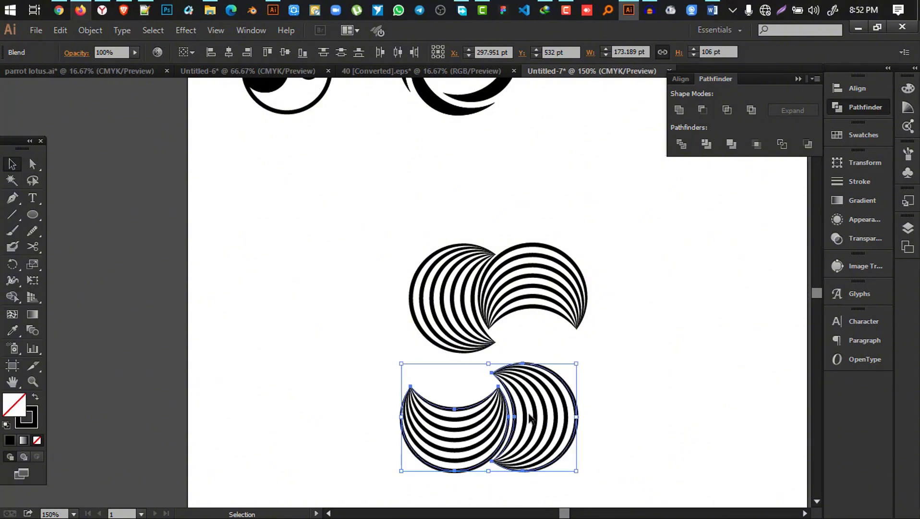
{"action": "left_click", "coordinate": [548, 366]}
Step: Move the rotated lower pair up against the upper pair to form a four-crescent swirl
{"action": "left_click_drag", "start_coordinate": [669, 469], "coordinate": [360, 403]}
{"action": "left_click_drag", "start_coordinate": [480, 409], "coordinate": [482, 373]}
{"action": "left_click", "coordinate": [655, 372]}
Step: Nudge the lower pair up and sideways until its crescents interlock with the upper pair around the centre
{"action": "scroll", "coordinate": [579, 382], "scroll_direction": "up", "scroll_amount": 1}
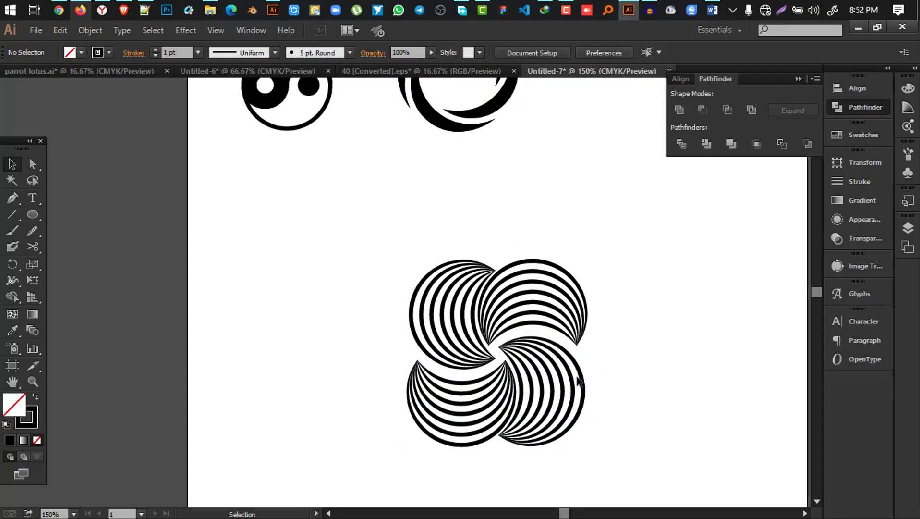
{"action": "scroll", "coordinate": [582, 385], "scroll_direction": "up", "scroll_amount": 1}
{"action": "scroll", "coordinate": [585, 411], "scroll_direction": "up", "scroll_amount": 2, "text": "alt"}
{"action": "left_click_drag", "start_coordinate": [672, 461], "coordinate": [418, 399]}
{"action": "key", "text": "Up"}
{"action": "key", "text": "Up"}
{"action": "key", "text": "Up"}
{"action": "key", "text": "Up"}
{"action": "key", "text": "Up"}
{"action": "key", "text": "Up"}
{"action": "key", "text": "Up"}
{"action": "key", "text": "Up"}
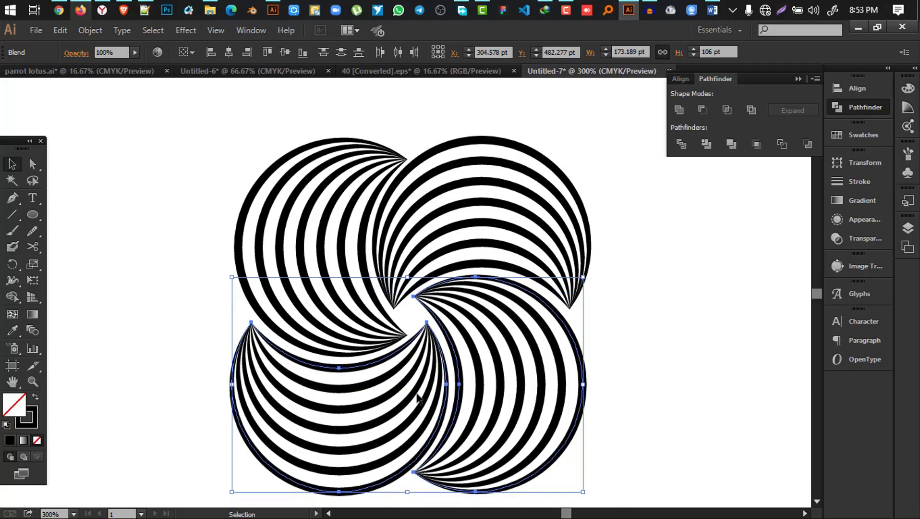
{"action": "key", "text": "Left"}
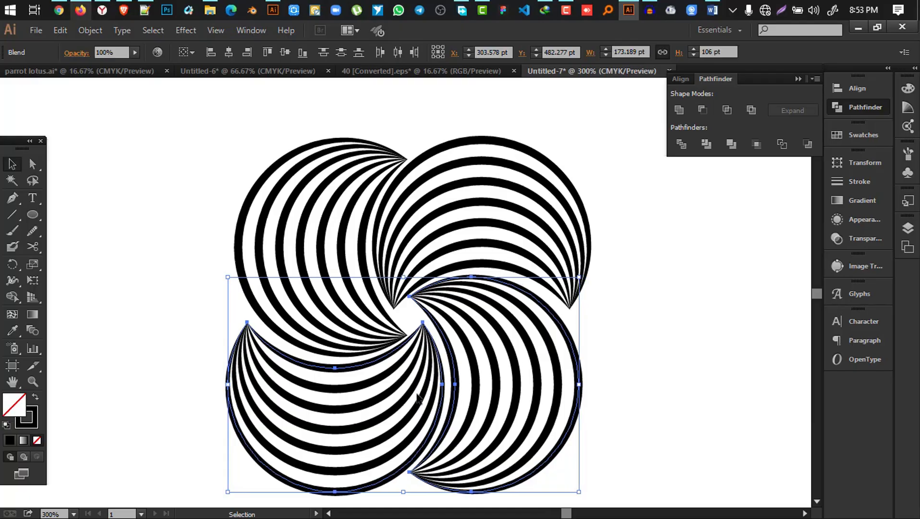
{"action": "key", "text": "Down"}
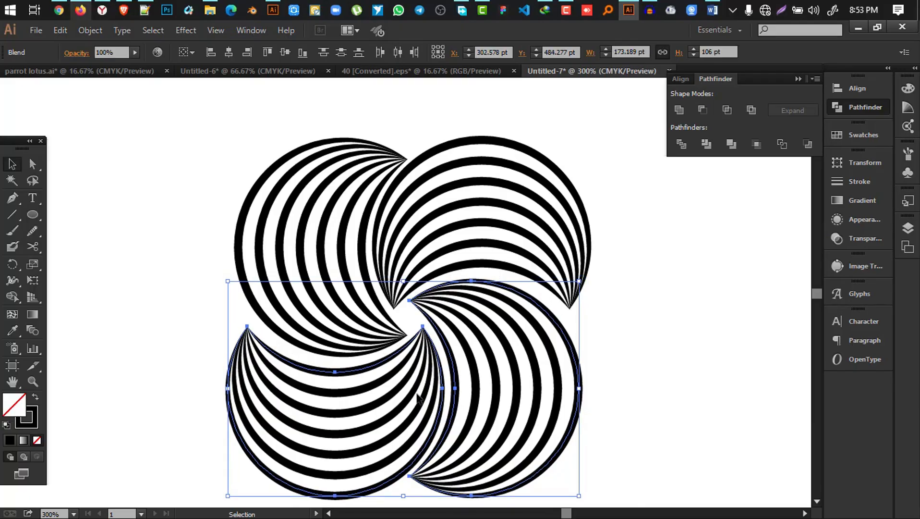
{"action": "left_click", "coordinate": [660, 343]}
Step: Nudge the upper-left striped crescent down by 1 pt
{"action": "left_click", "coordinate": [306, 350]}
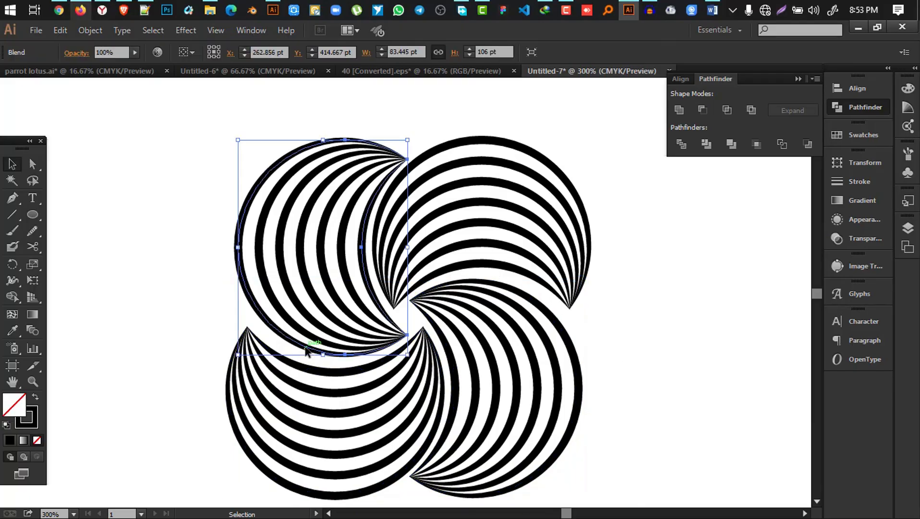
{"action": "key", "text": "Down"}
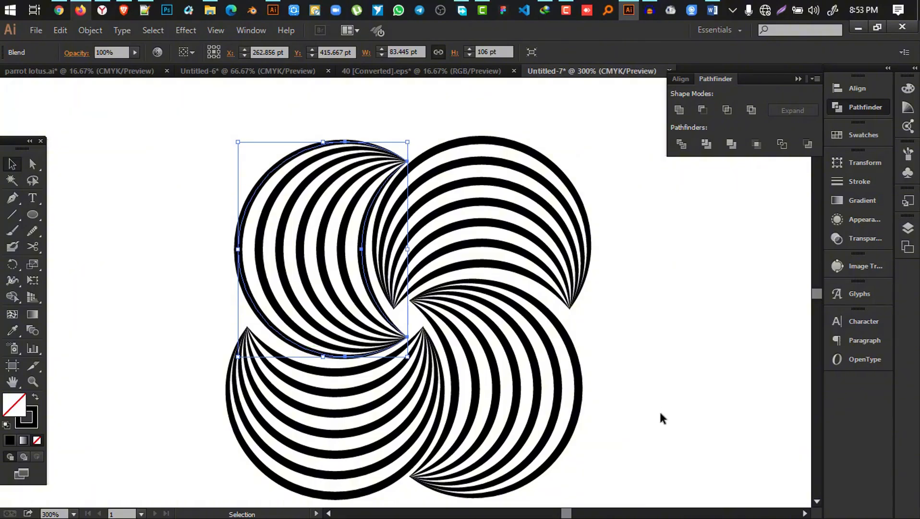
{"action": "left_click", "coordinate": [661, 419]}
Step: Try expanding the appearance of all four striped crescents in the swirl
{"action": "scroll", "coordinate": [544, 380], "scroll_direction": "down", "scroll_amount": 2}
{"action": "key", "text": "ctrl+minus"}
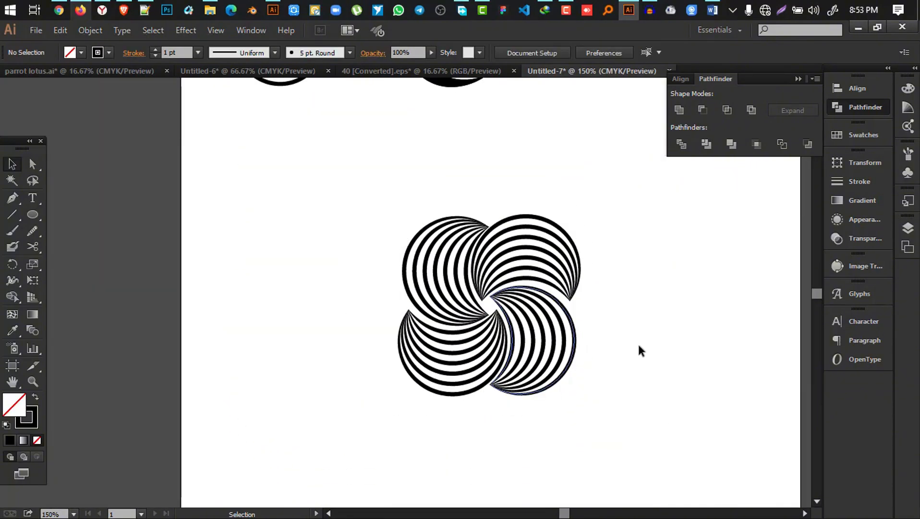
{"action": "left_click_drag", "start_coordinate": [649, 401], "coordinate": [334, 166]}
{"action": "right_click", "coordinate": [501, 285]}
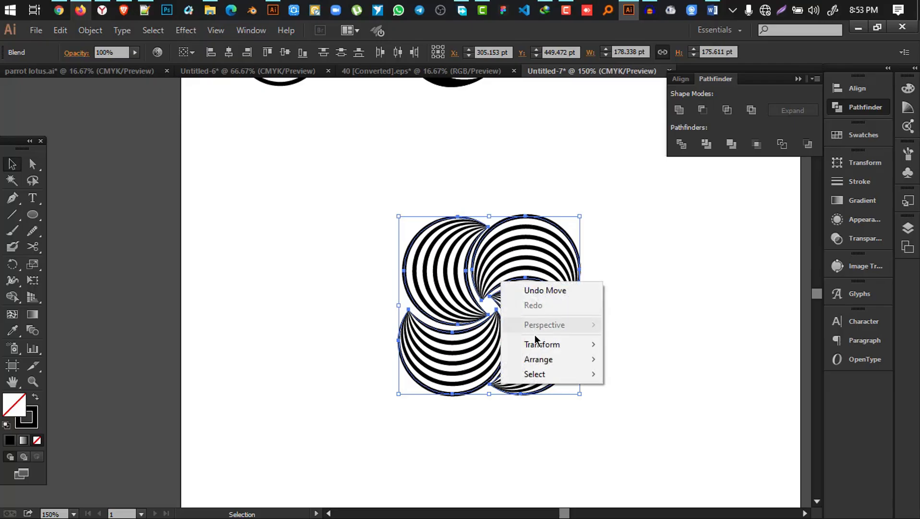
{"action": "left_click", "coordinate": [682, 310]}
{"action": "left_click_drag", "start_coordinate": [693, 432], "coordinate": [219, 106]}
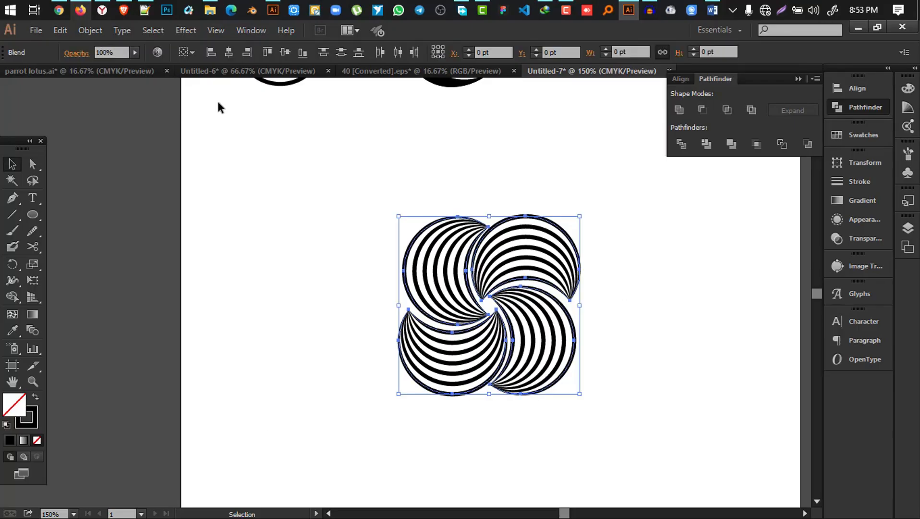
{"action": "left_click", "coordinate": [90, 29]}
{"action": "left_click", "coordinate": [139, 187]}
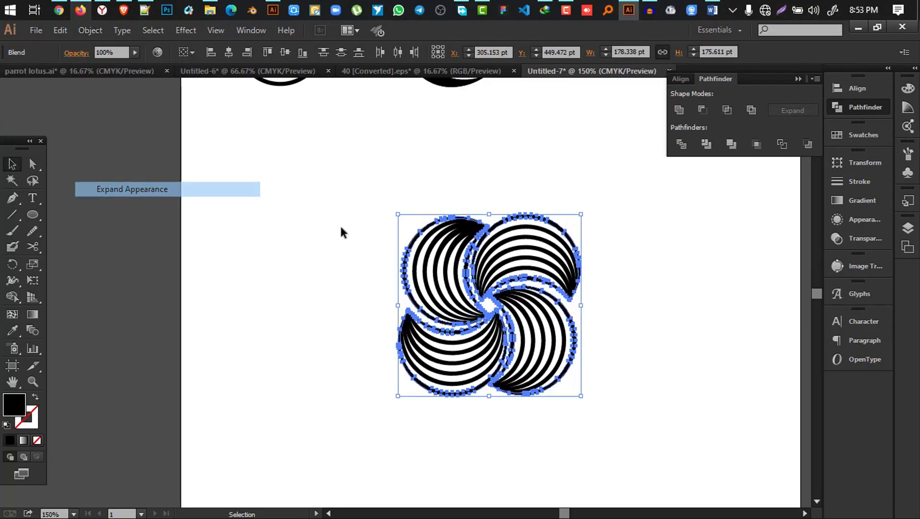
{"action": "left_click", "coordinate": [674, 257]}
{"action": "left_click", "coordinate": [486, 252]}
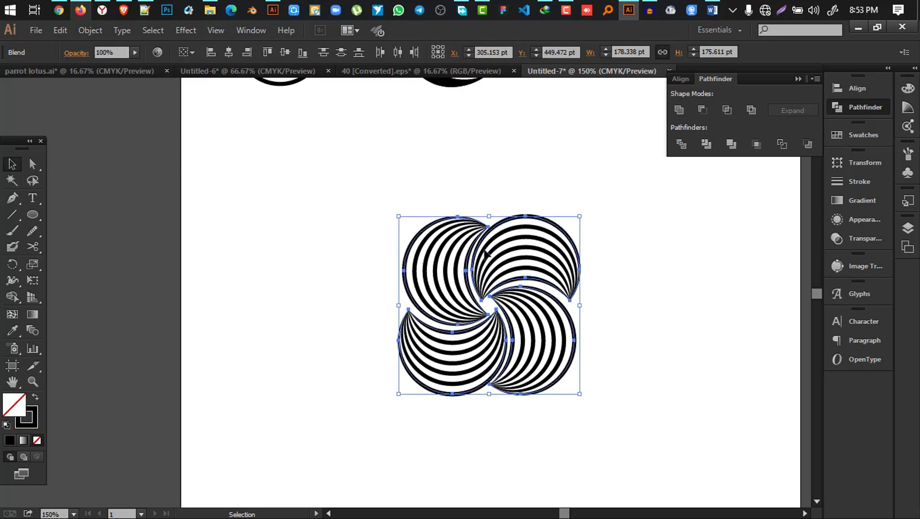
Step: Change the stroke of all four striped crescents in the swirl to dark green
{"action": "left_click_drag", "start_coordinate": [682, 457], "coordinate": [358, 197]}
{"action": "left_click", "coordinate": [32, 419]}
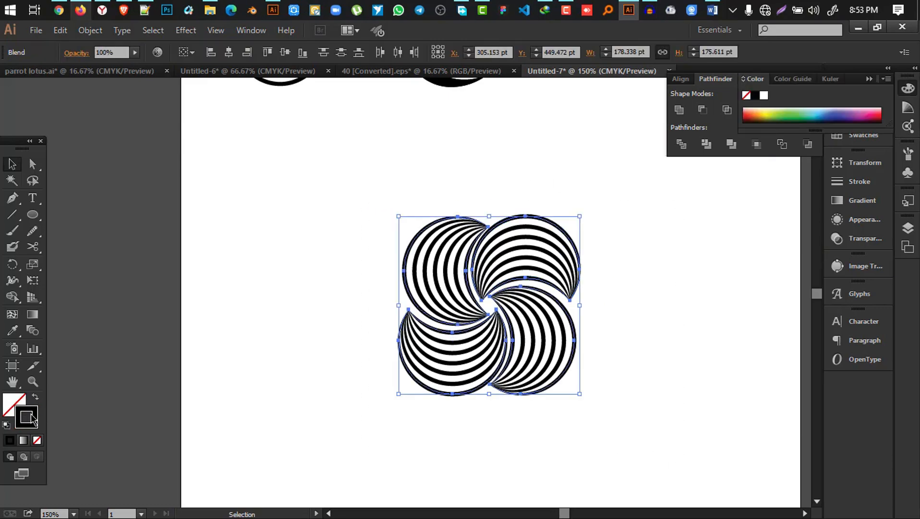
{"action": "left_click", "coordinate": [788, 115]}
{"action": "left_click", "coordinate": [792, 117]}
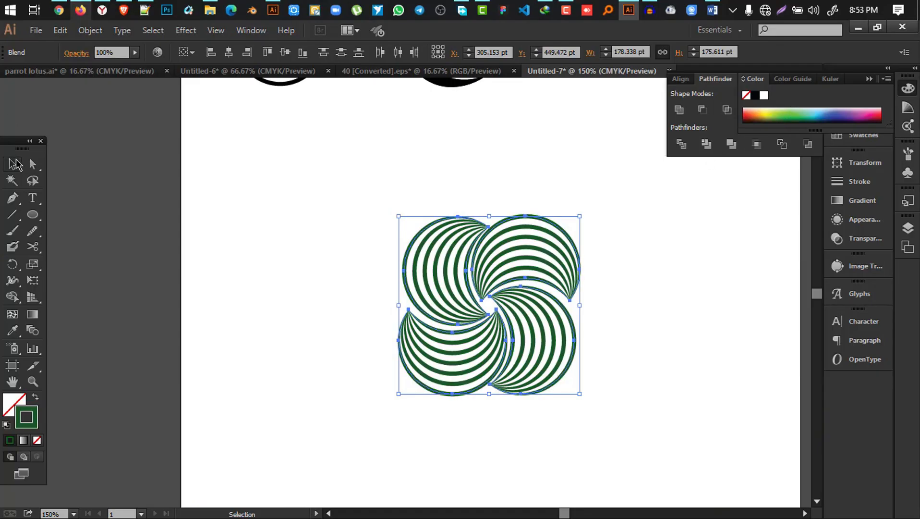
{"action": "left_click", "coordinate": [298, 214]}
Step: Group the four green striped crescents into one object
{"action": "left_click_drag", "start_coordinate": [637, 432], "coordinate": [281, 179]}
{"action": "right_click", "coordinate": [474, 235]}
{"action": "left_click_drag", "start_coordinate": [377, 178], "coordinate": [617, 405]}
{"action": "key", "text": "ctrl+g"}
Step: Move the yin-yang, the crescent ring and the green swirl off the artboard to its left side
{"action": "left_click_drag", "start_coordinate": [615, 285], "coordinate": [446, 296]}
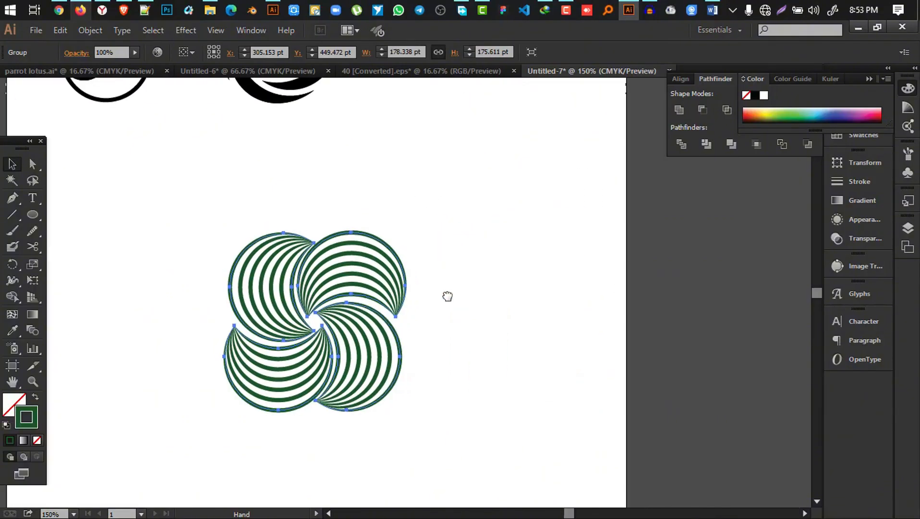
{"action": "left_click_drag", "start_coordinate": [368, 300], "coordinate": [706, 256]}
{"action": "left_click_drag", "start_coordinate": [349, 209], "coordinate": [524, 209]}
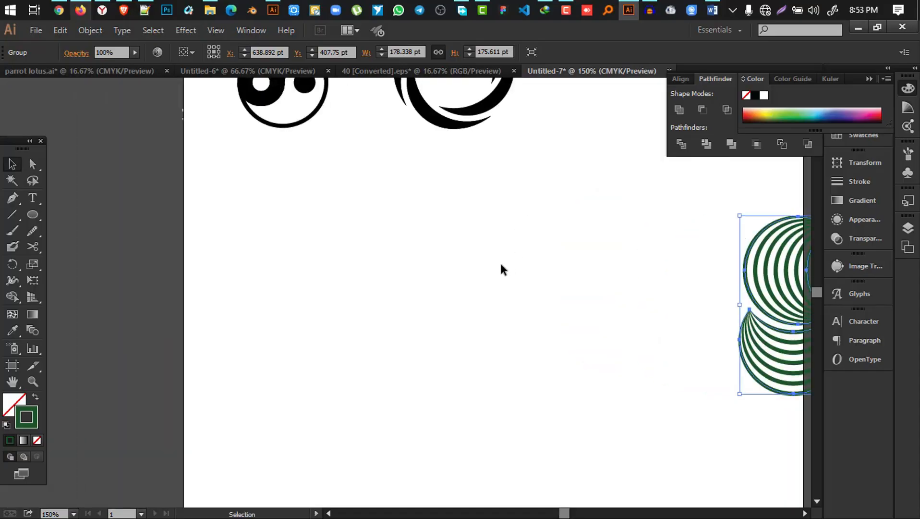
{"action": "scroll", "coordinate": [494, 253], "scroll_direction": "down", "scroll_amount": 3}
{"action": "left_click_drag", "start_coordinate": [640, 299], "coordinate": [398, 146]}
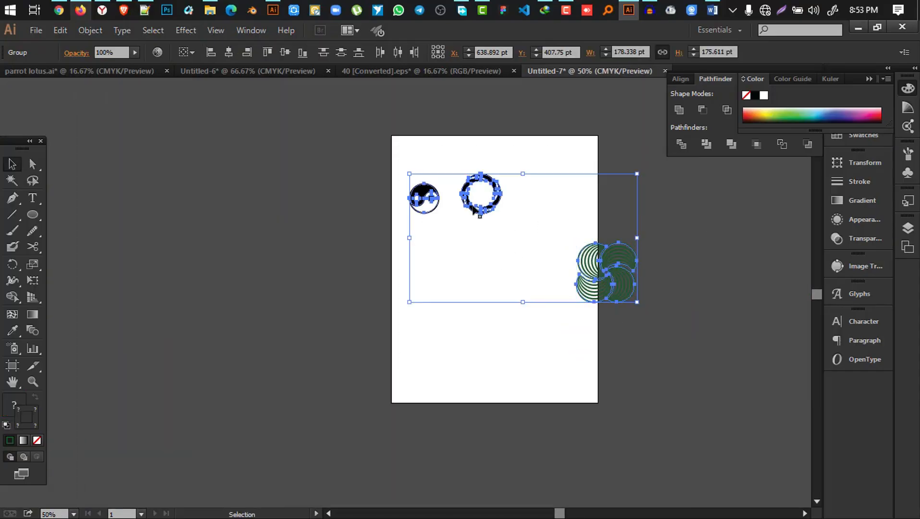
{"action": "left_click_drag", "start_coordinate": [467, 208], "coordinate": [119, 142]}
{"action": "left_click", "coordinate": [453, 273]}
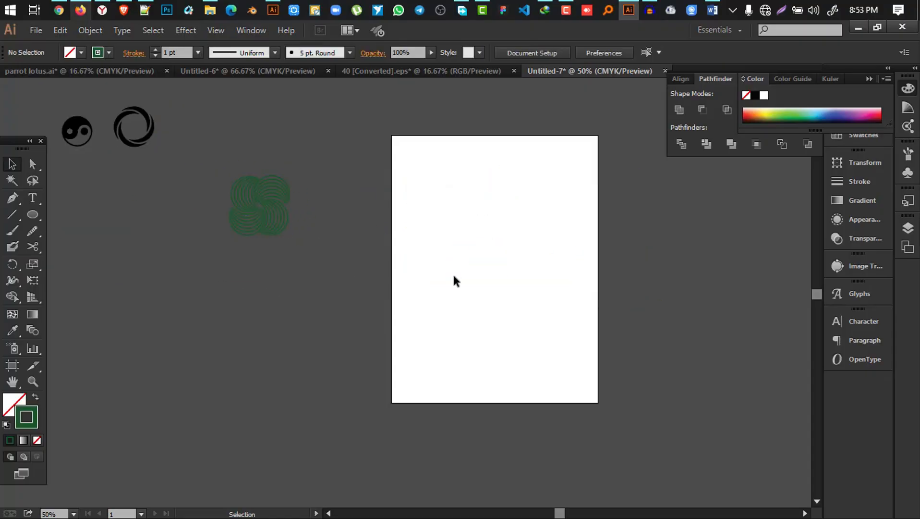
Step: Show the document grid over the empty artboard
{"action": "scroll", "coordinate": [457, 271], "scroll_direction": "up", "scroll_amount": 1}
{"action": "left_click_drag", "start_coordinate": [598, 230], "coordinate": [549, 258]}
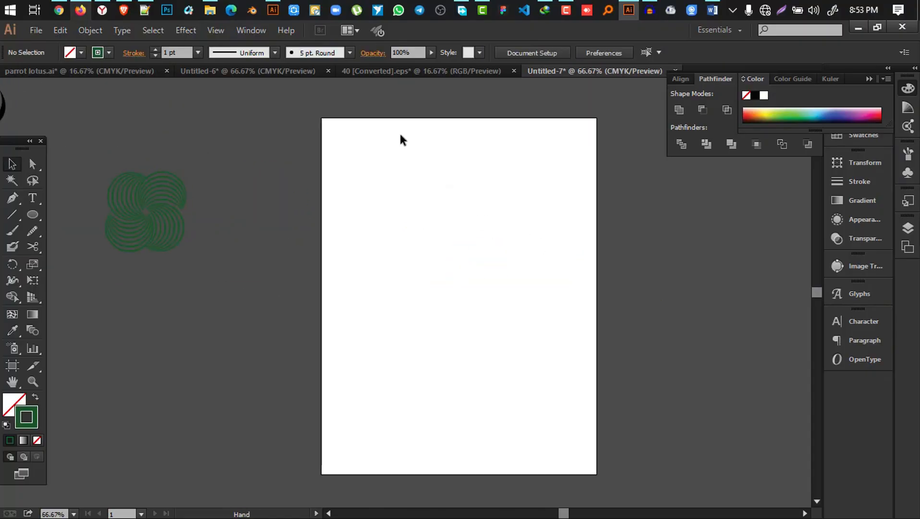
{"action": "left_click", "coordinate": [216, 31]}
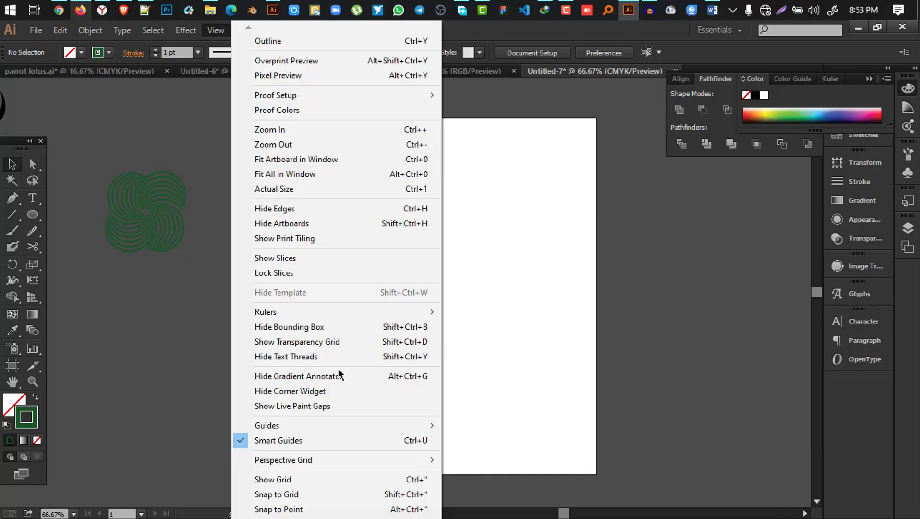
{"action": "left_click", "coordinate": [335, 484]}
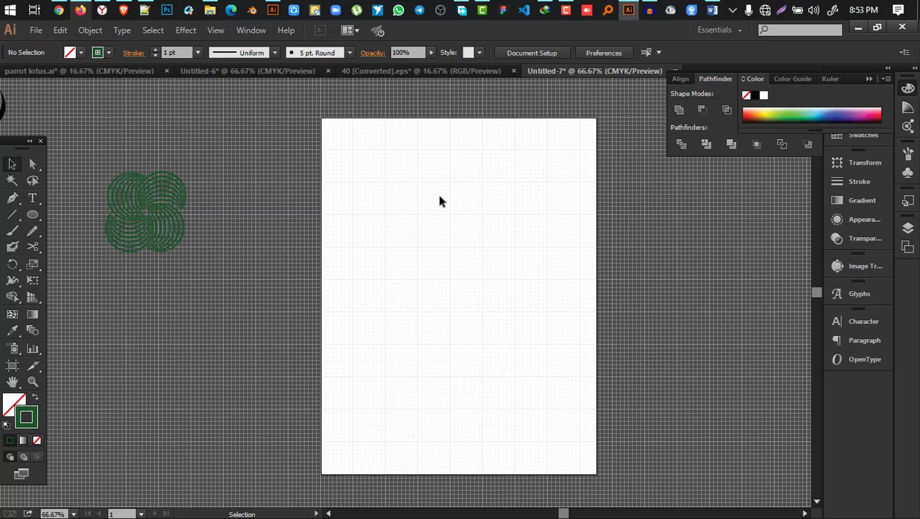
Step: Draw a square of about 70.67 pt filling one grid cell and move it two cells to the right
{"action": "left_click_drag", "start_coordinate": [453, 216], "coordinate": [435, 214]}
{"action": "scroll", "coordinate": [466, 265], "scroll_direction": "up", "scroll_amount": 2}
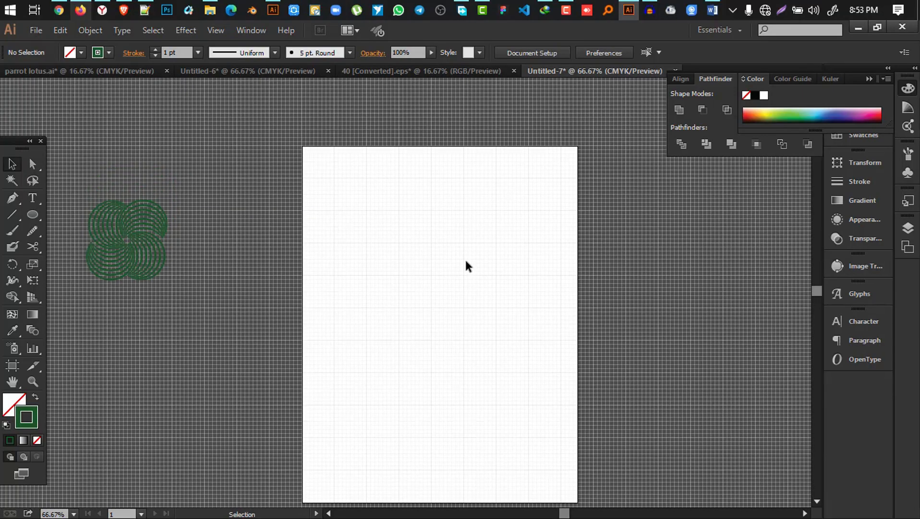
{"action": "scroll", "coordinate": [435, 279], "scroll_direction": "up", "scroll_amount": 2}
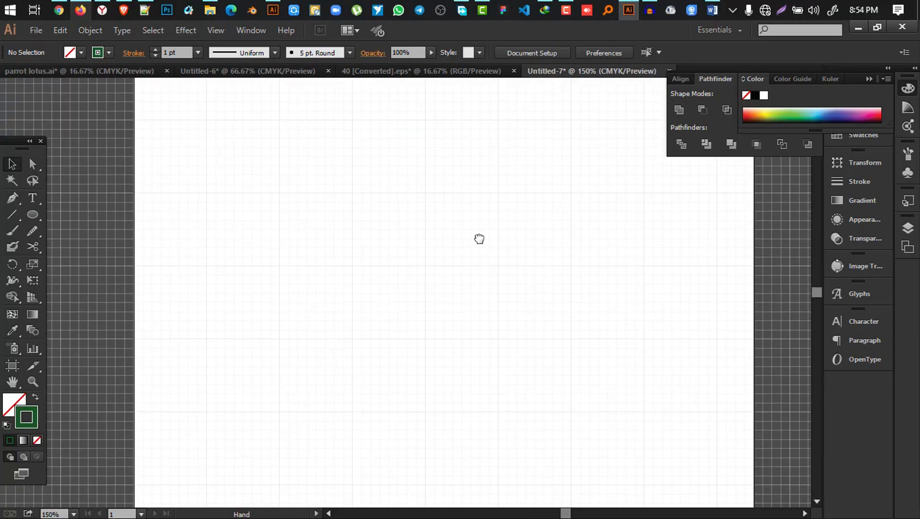
{"action": "left_click_drag", "start_coordinate": [480, 239], "coordinate": [475, 239]}
{"action": "left_click", "coordinate": [32, 215]}
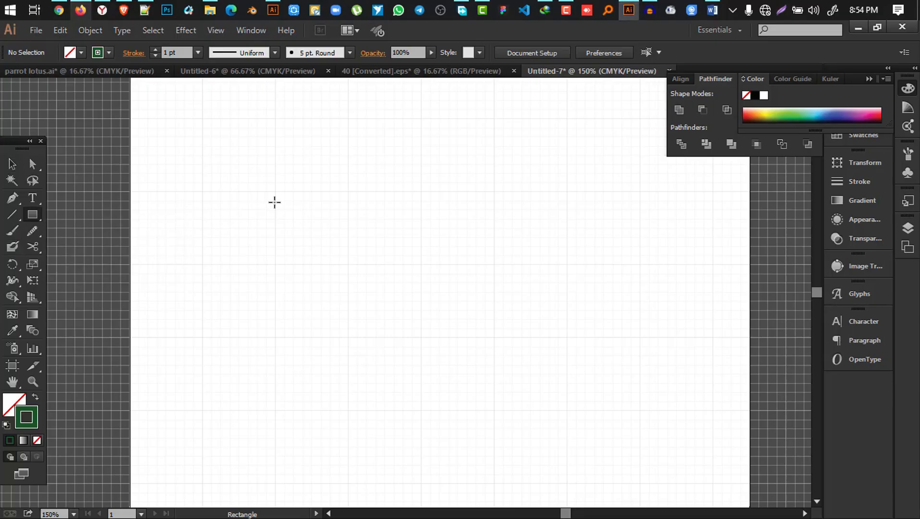
{"action": "left_click_drag", "start_coordinate": [275, 192], "coordinate": [326, 264]}
{"action": "key", "text": "v"}
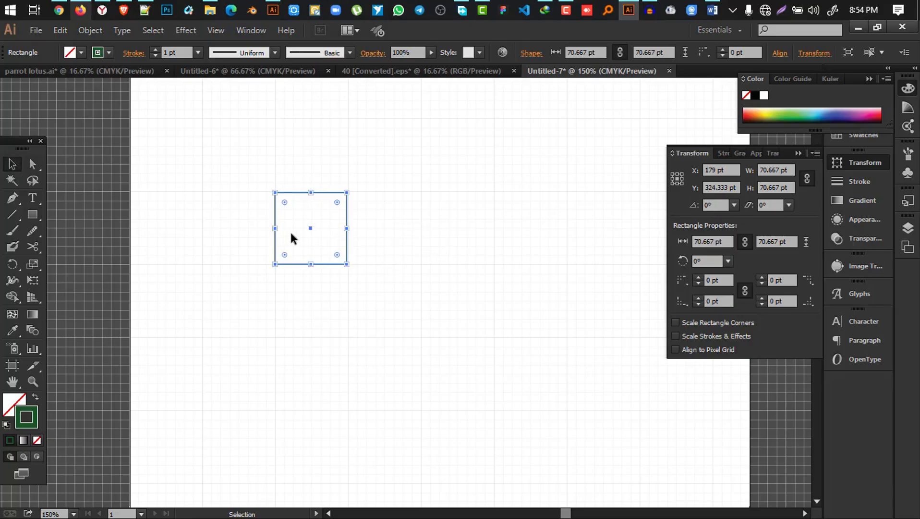
{"action": "left_click_drag", "start_coordinate": [310, 229], "coordinate": [457, 232]}
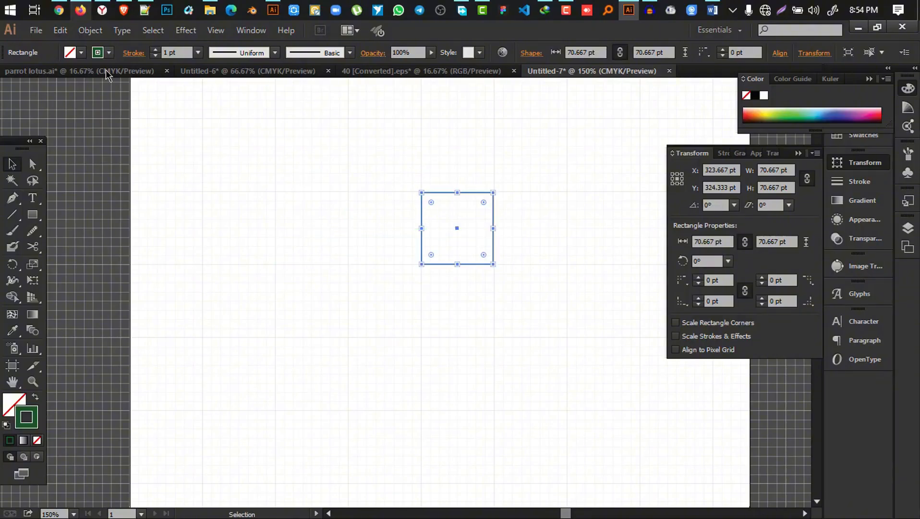
Step: Change the square's stroke colour to black
{"action": "left_click", "coordinate": [109, 53]}
{"action": "left_click", "coordinate": [36, 77]}
{"action": "left_click", "coordinate": [427, 315]}
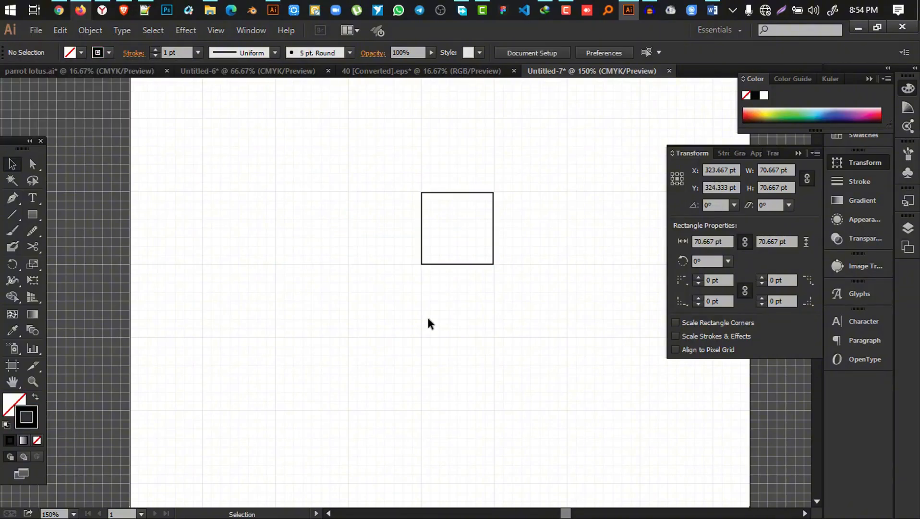
Step: Create three enlarged copies of the square around the same centre, about 216, 360 and 495 pt wide
{"action": "left_click", "coordinate": [460, 264]}
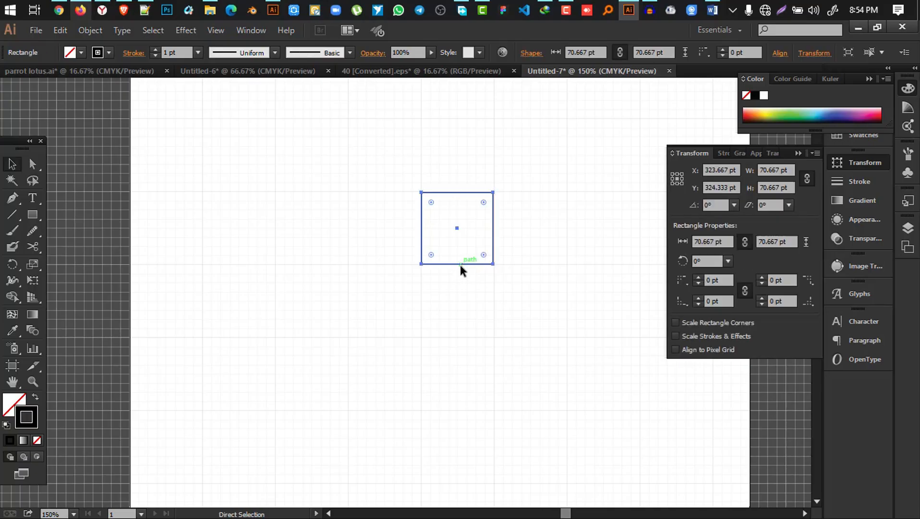
{"action": "left_click_drag", "start_coordinate": [493, 264], "coordinate": [606, 339]}
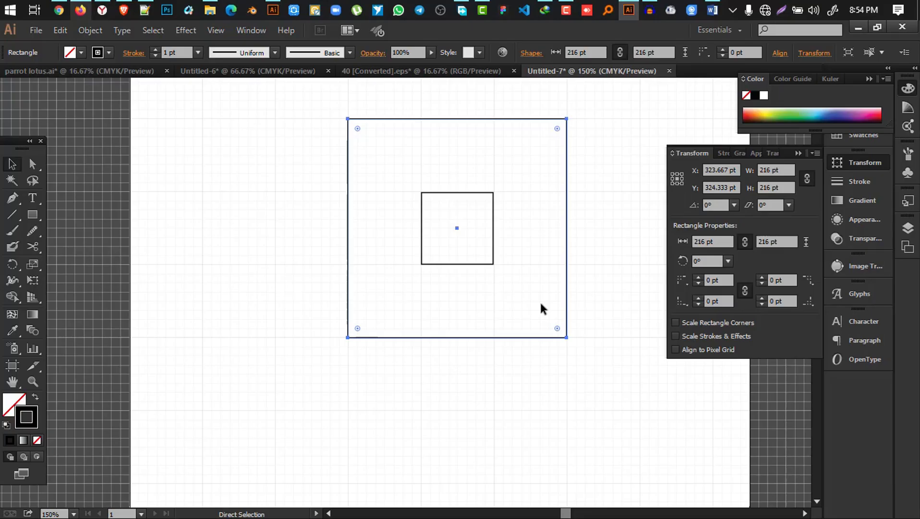
{"action": "key", "text": "v"}
{"action": "scroll", "coordinate": [413, 328], "scroll_direction": "down", "scroll_amount": 2}
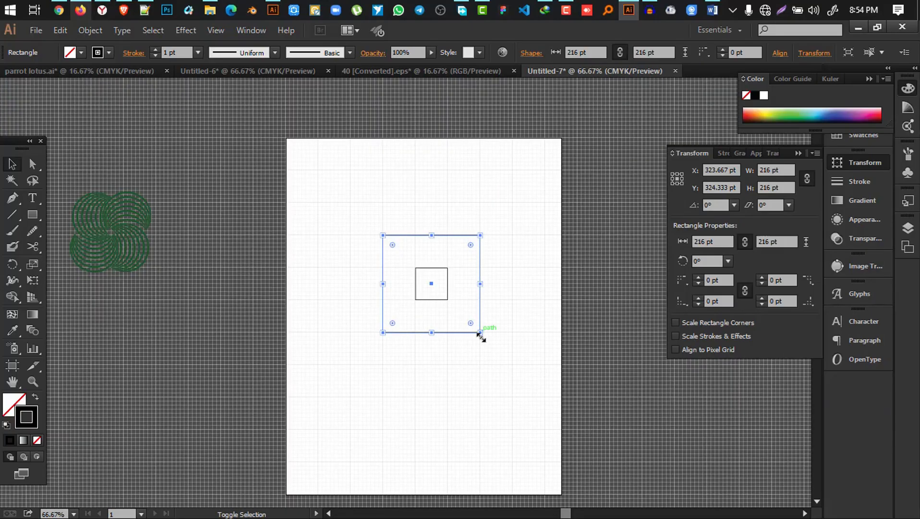
{"action": "left_click_drag", "start_coordinate": [480, 333], "coordinate": [512, 364]}
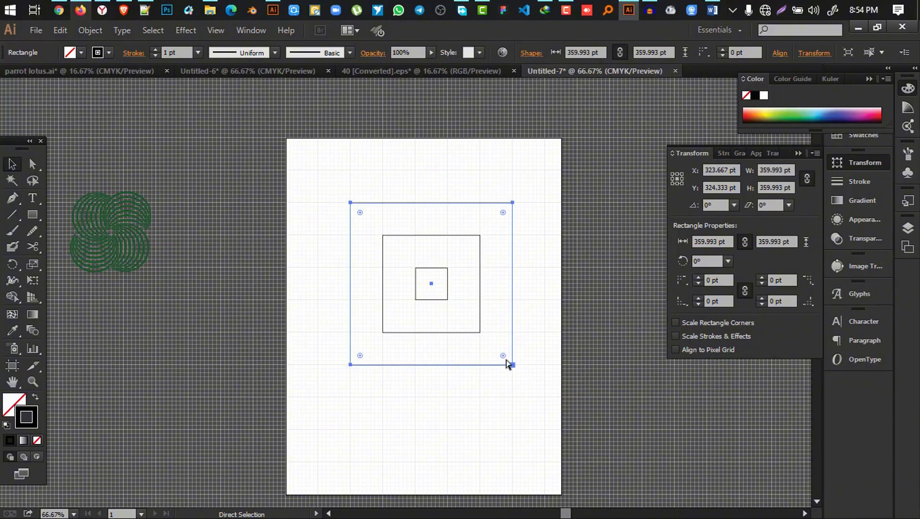
{"action": "left_click_drag", "start_coordinate": [514, 363], "coordinate": [543, 395]}
Step: Scale the four concentric squares down together to about 162 pt wide and move them near the artboard's middle
{"action": "left_click_drag", "start_coordinate": [543, 453], "coordinate": [340, 160]}
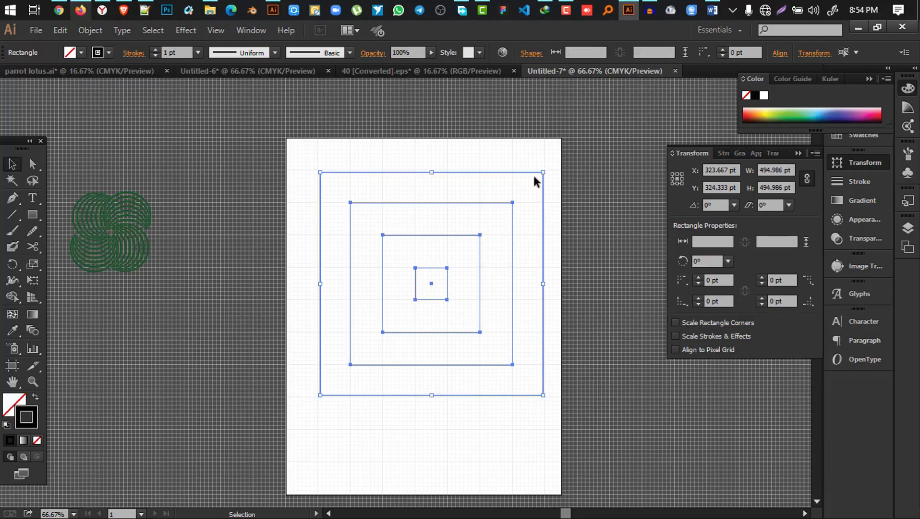
{"action": "left_click_drag", "start_coordinate": [544, 172], "coordinate": [393, 322]}
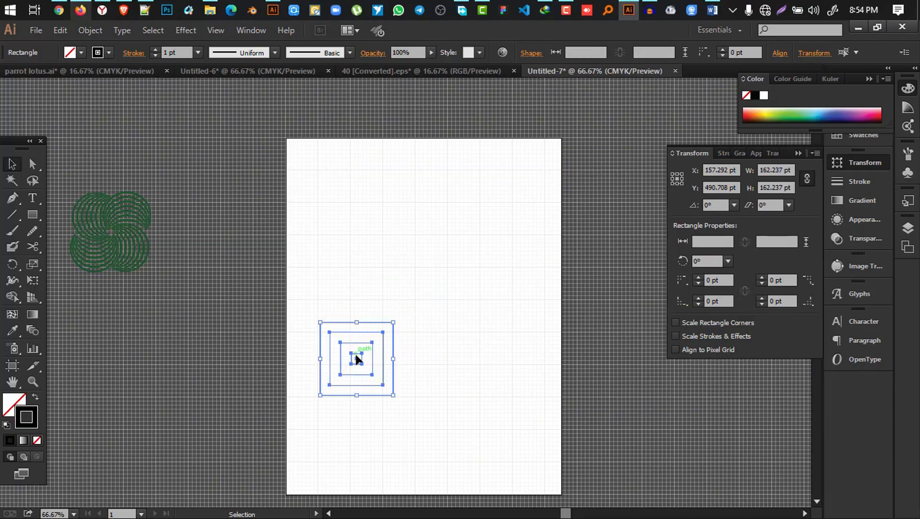
{"action": "left_click_drag", "start_coordinate": [393, 375], "coordinate": [453, 305]}
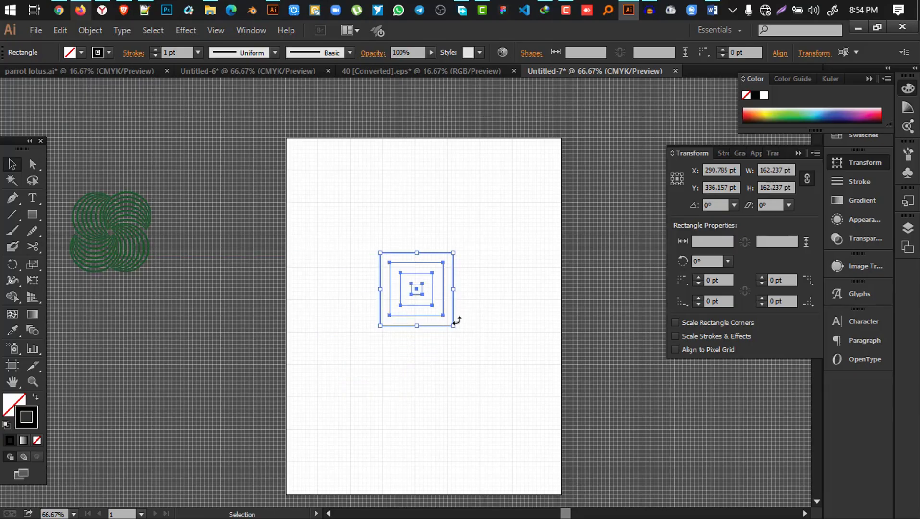
{"action": "scroll", "coordinate": [451, 315], "scroll_direction": "up", "scroll_amount": 3}
{"action": "left_click", "coordinate": [595, 277]}
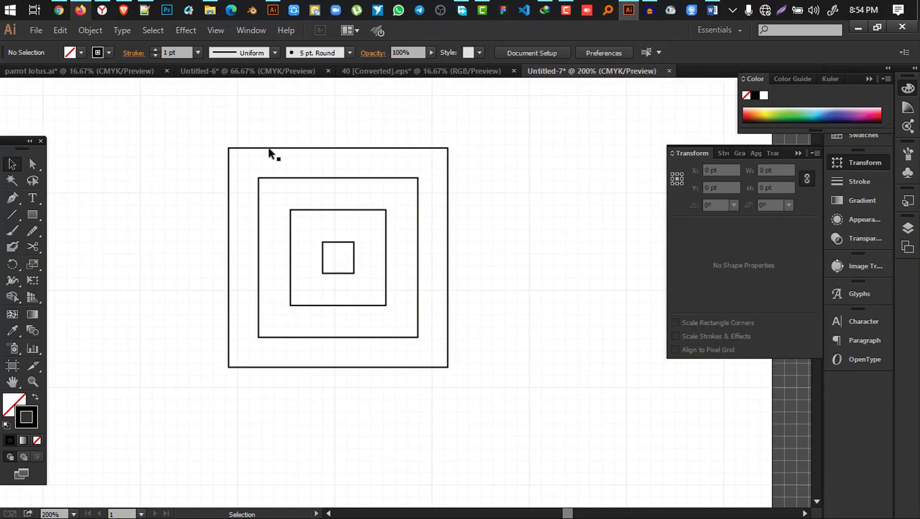
Step: Round all corners of the outermost square to the maximum 81.12 pt so it forms a circle
{"action": "left_click", "coordinate": [269, 150]}
{"action": "key", "text": "a"}
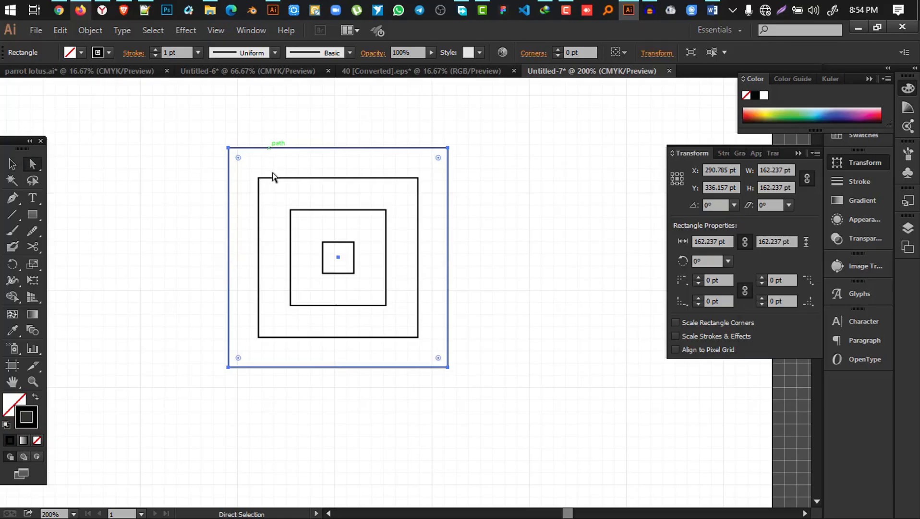
{"action": "left_click_drag", "start_coordinate": [239, 158], "coordinate": [360, 221]}
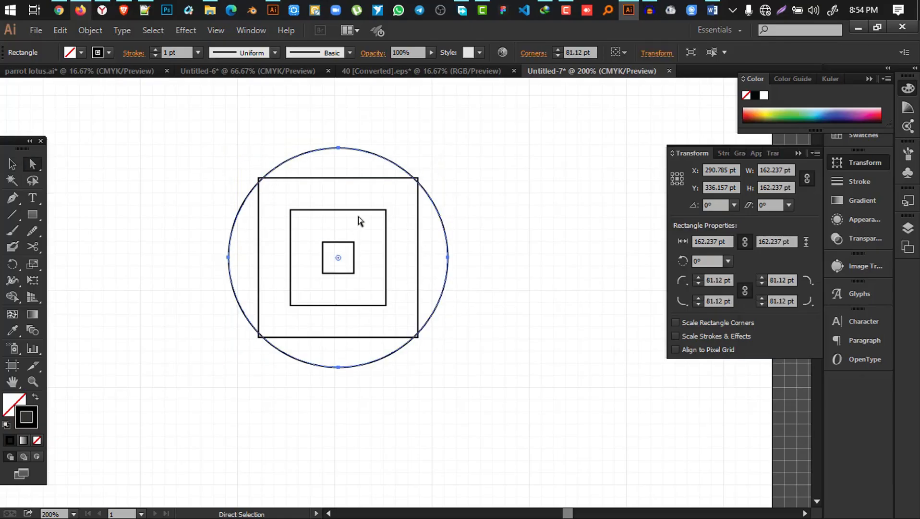
Step: Round all corners of the second-largest square to the maximum 59 pt so it forms a circle
{"action": "left_click", "coordinate": [312, 178]}
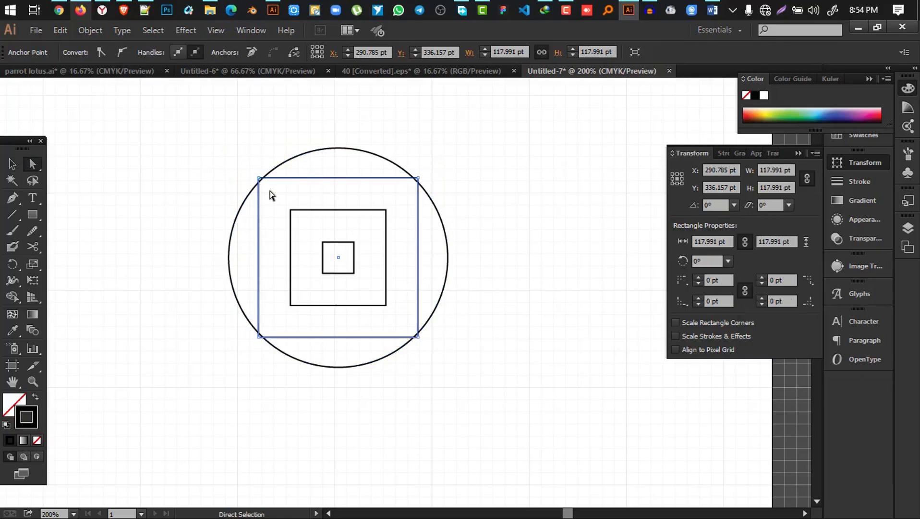
{"action": "left_click", "coordinate": [531, 233]}
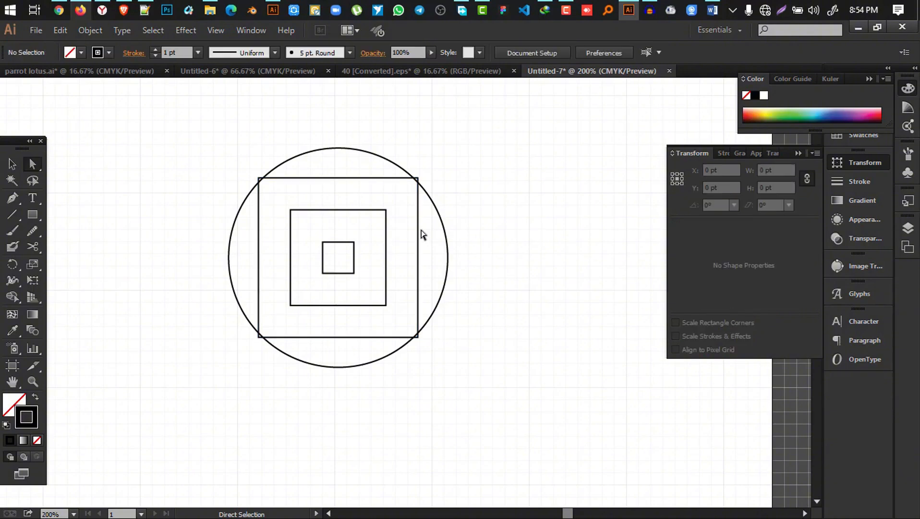
{"action": "key", "text": "v"}
{"action": "left_click", "coordinate": [342, 176]}
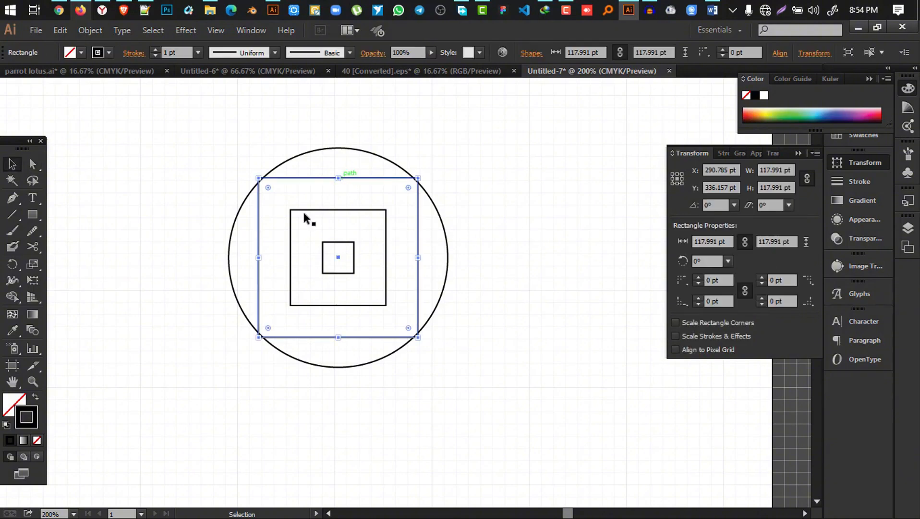
{"action": "left_click_drag", "start_coordinate": [268, 187], "coordinate": [508, 331]}
{"action": "left_click", "coordinate": [371, 239]}
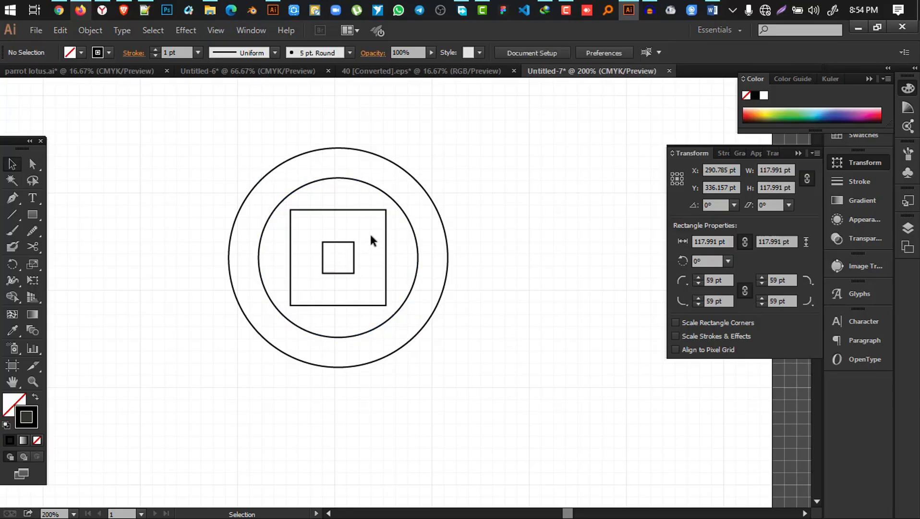
Step: Round all corners of the two innermost squares to their maximum, 59 pt on the larger one, so both form circles
{"action": "left_click", "coordinate": [353, 210]}
{"action": "left_click_drag", "start_coordinate": [298, 217], "coordinate": [458, 308]}
{"action": "left_click", "coordinate": [351, 264]}
{"action": "left_click", "coordinate": [329, 249]}
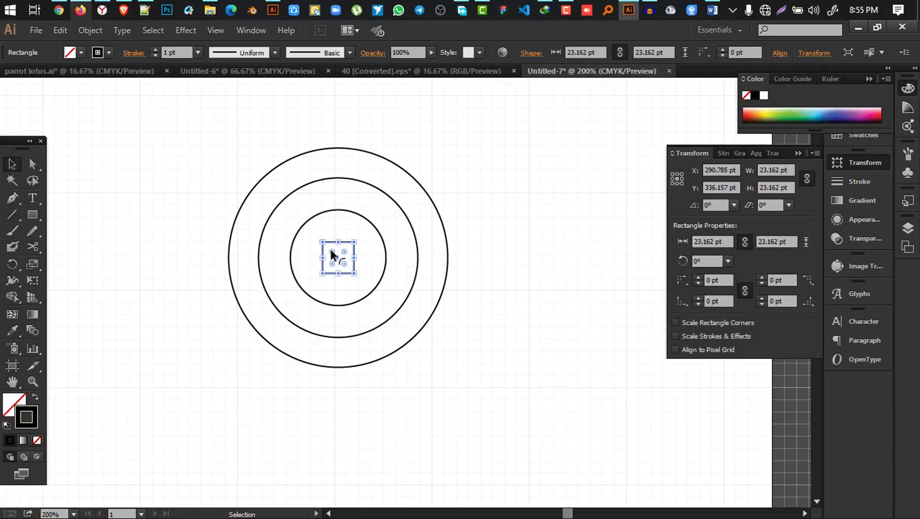
{"action": "left_click_drag", "start_coordinate": [331, 249], "coordinate": [419, 321]}
{"action": "left_click", "coordinate": [528, 351]}
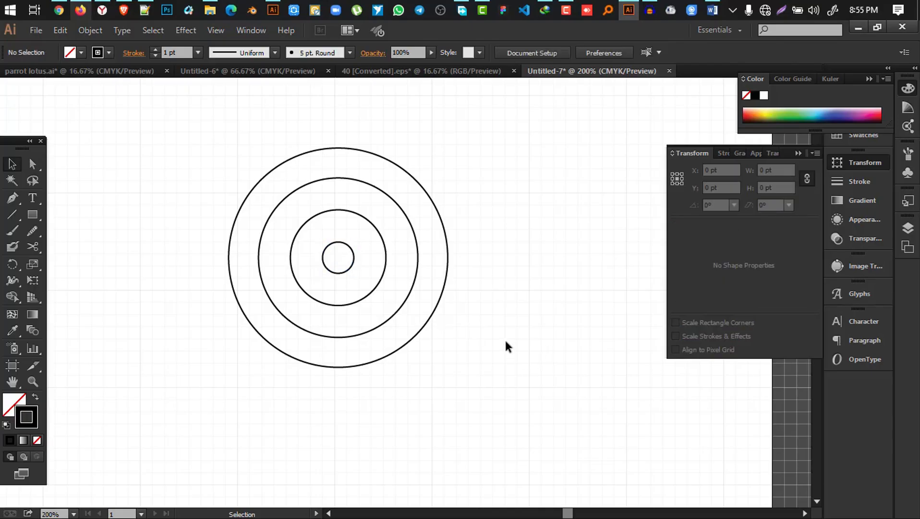
Step: Draw a horizontal line about 191 pt long rightward and a vertical line about 120 pt long upward from the circles' common centre
{"action": "scroll", "coordinate": [463, 306], "scroll_direction": "up", "scroll_amount": 1}
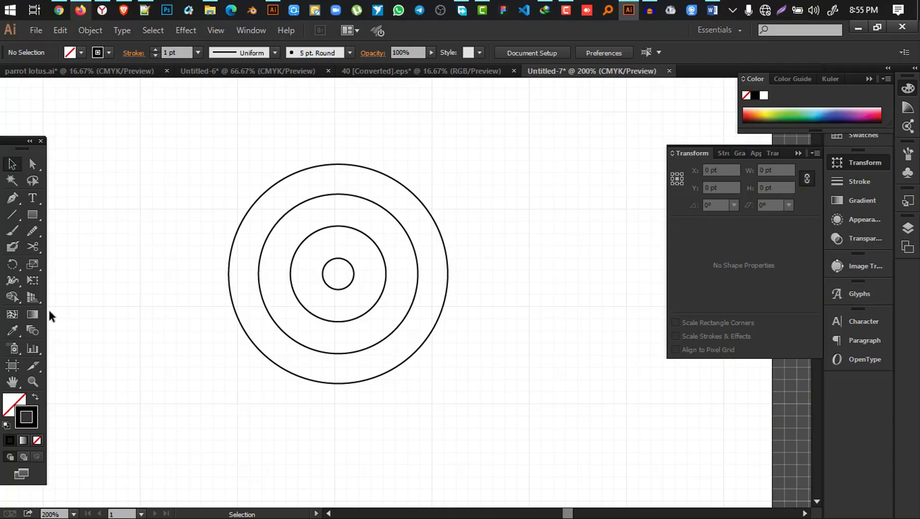
{"action": "left_click_drag", "start_coordinate": [490, 419], "coordinate": [223, 136]}
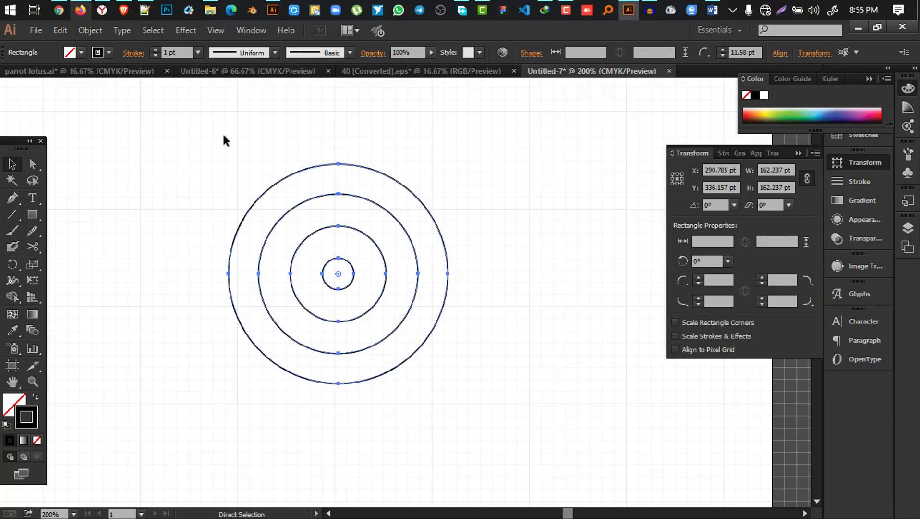
{"action": "left_click", "coordinate": [9, 216]}
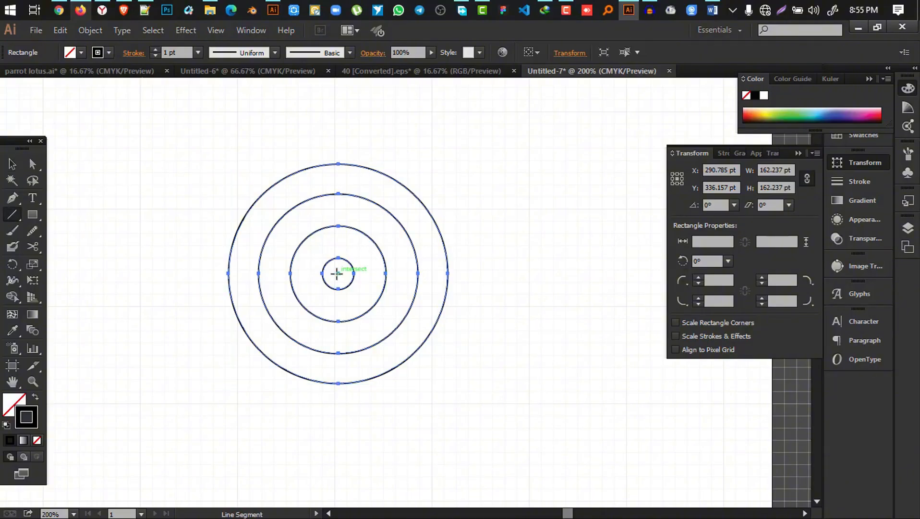
{"action": "mouse_move", "coordinate": [336, 273]}
{"action": "left_mouse_down"}
{"action": "mouse_move", "coordinate": [573, 302]}
{"action": "mouse_move", "coordinate": [598, 294]}
{"action": "left_mouse_up"}
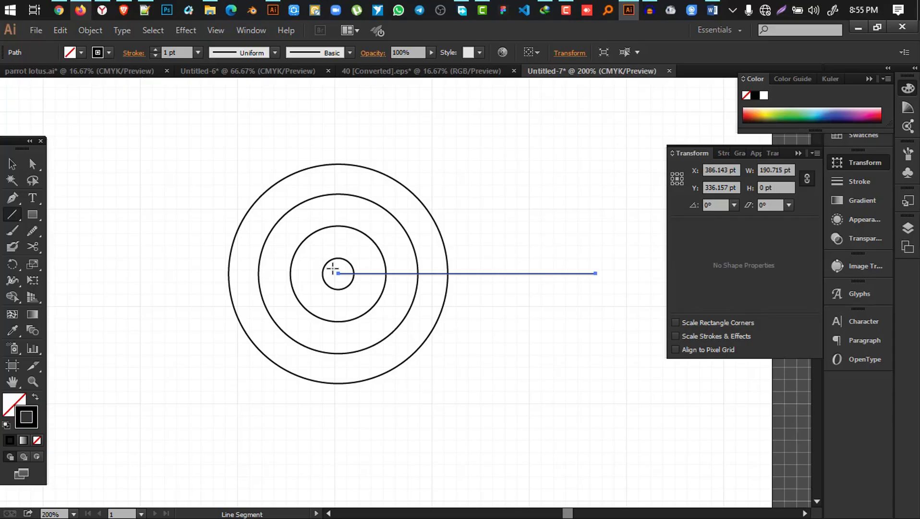
{"action": "left_click_drag", "start_coordinate": [338, 273], "coordinate": [338, 112]}
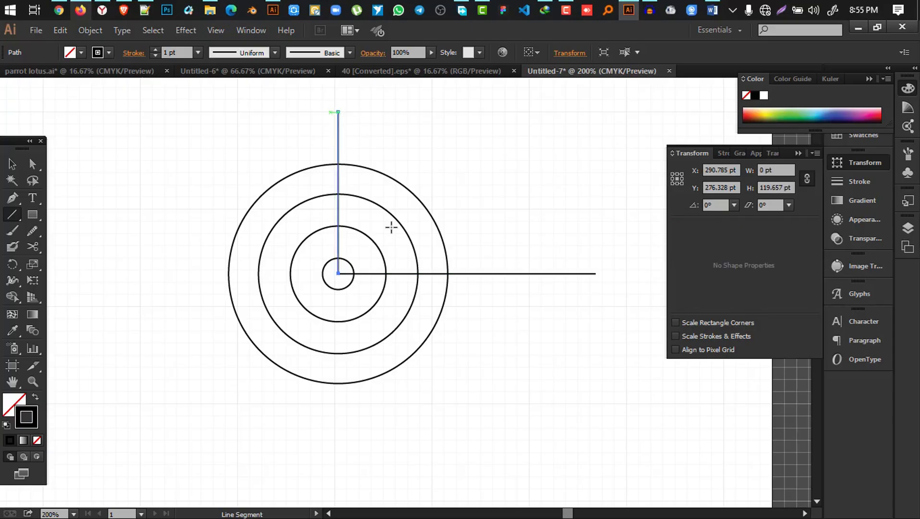
{"action": "left_click", "coordinate": [12, 164]}
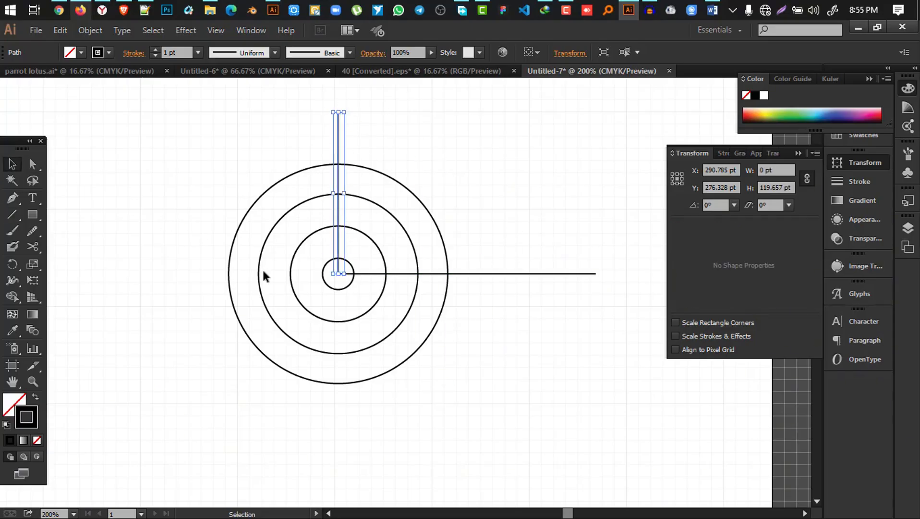
{"action": "left_click", "coordinate": [522, 358]}
Step: Ungroup the four concentric circles
{"action": "left_click", "coordinate": [430, 324]}
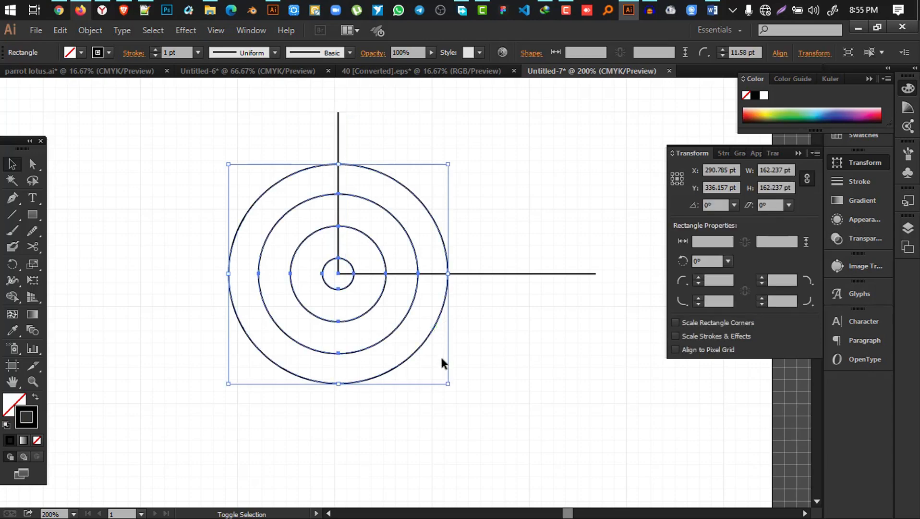
{"action": "right_click", "coordinate": [322, 283]}
{"action": "left_click", "coordinate": [368, 360]}
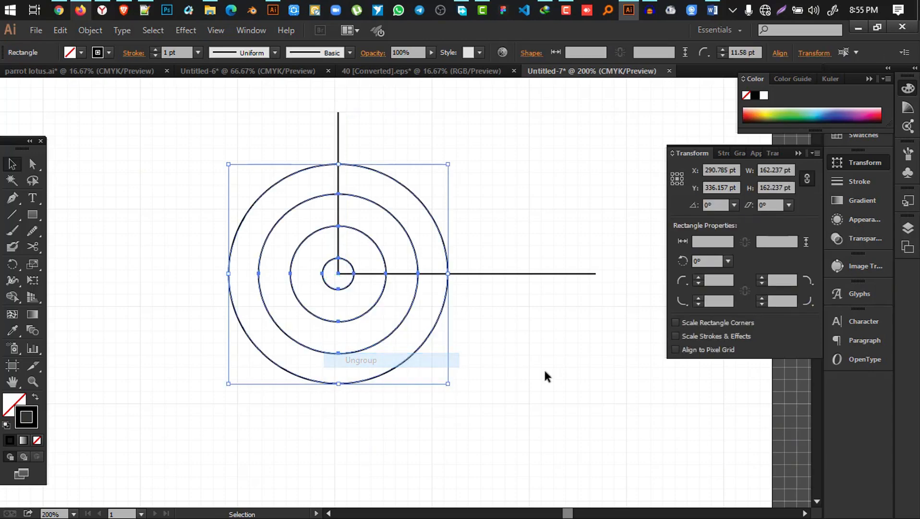
{"action": "left_click", "coordinate": [544, 368]}
Step: Try to enlarge the outermost circle around its centre to about 191 pt wide, and undo the scaling
{"action": "left_click", "coordinate": [411, 356]}
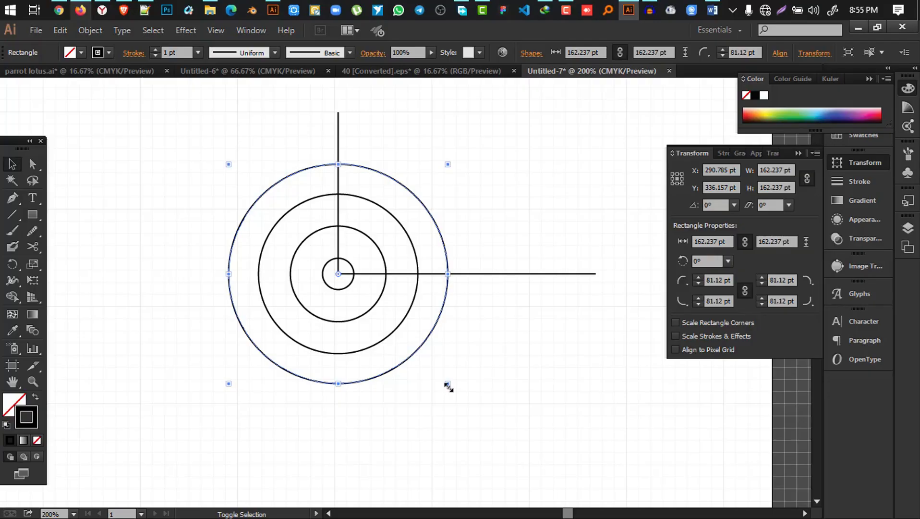
{"action": "left_click_drag", "start_coordinate": [447, 384], "coordinate": [472, 408]}
{"action": "left_click", "coordinate": [605, 375]}
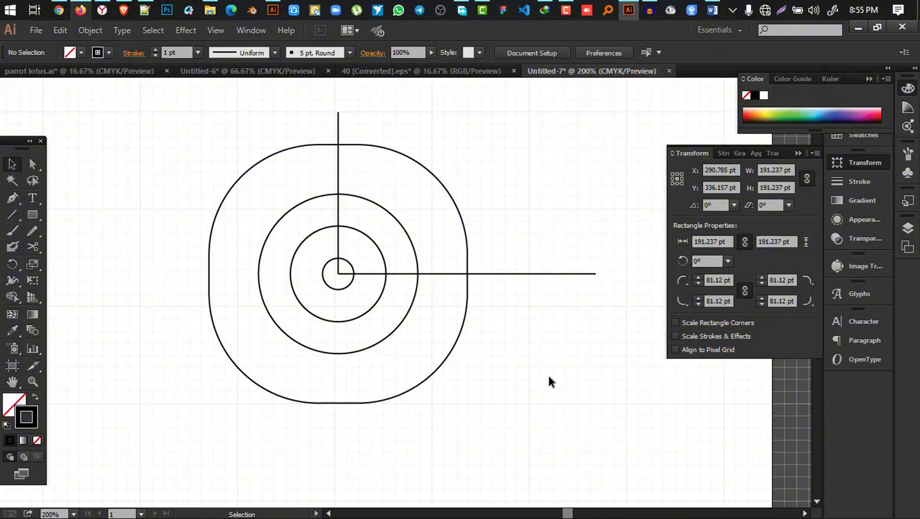
{"action": "left_click", "coordinate": [438, 373]}
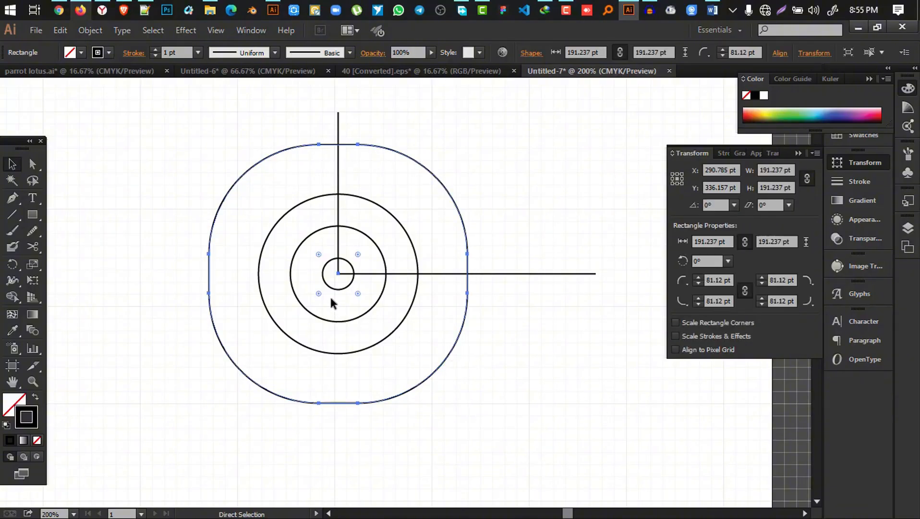
{"action": "key", "text": "ctrl+z"}
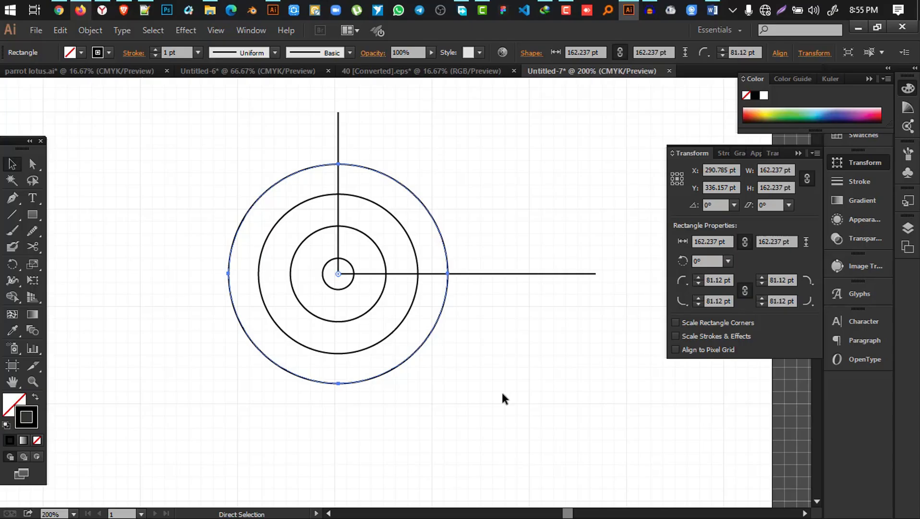
Step: Create an enlarged copy of the outermost circle around the same centre, about 192 pt wide, and round its corners to 96.12 pt
{"action": "key", "text": "v"}
{"action": "left_click_drag", "start_coordinate": [448, 385], "coordinate": [475, 408]}
{"action": "left_click_drag", "start_coordinate": [359, 253], "coordinate": [332, 302]}
{"action": "left_click", "coordinate": [588, 372]}
Step: Enlarge the new outermost circle around its centre to about 202 pt wide and round its corners to the maximum
{"action": "left_click", "coordinate": [453, 341]}
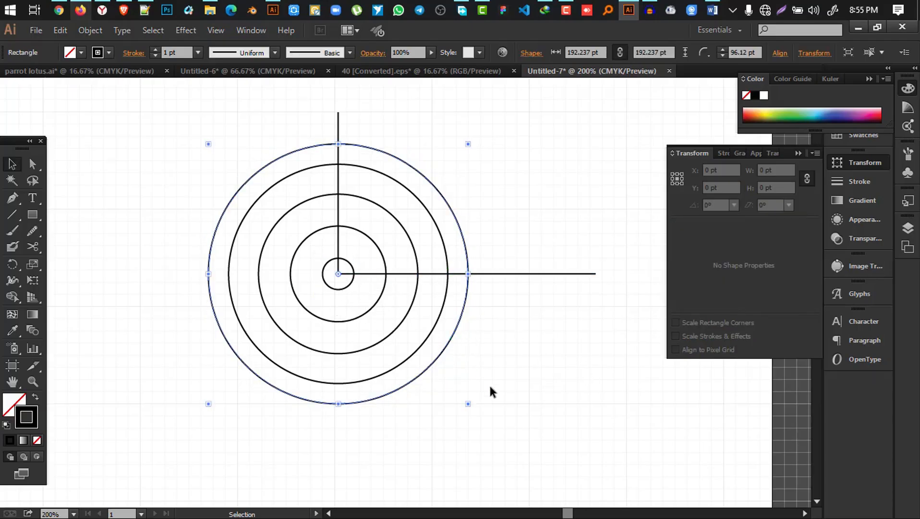
{"action": "left_click_drag", "start_coordinate": [471, 406], "coordinate": [475, 408]}
{"action": "left_click", "coordinate": [566, 384]}
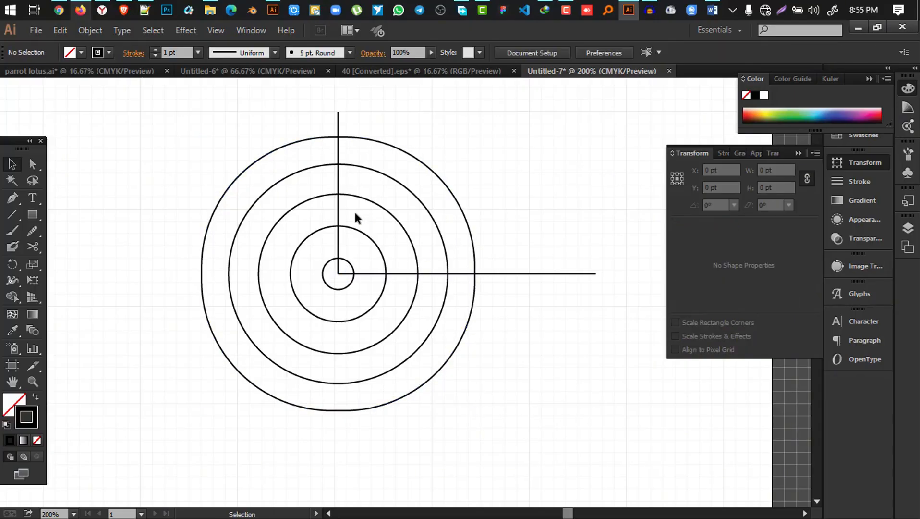
{"action": "left_click", "coordinate": [281, 149]}
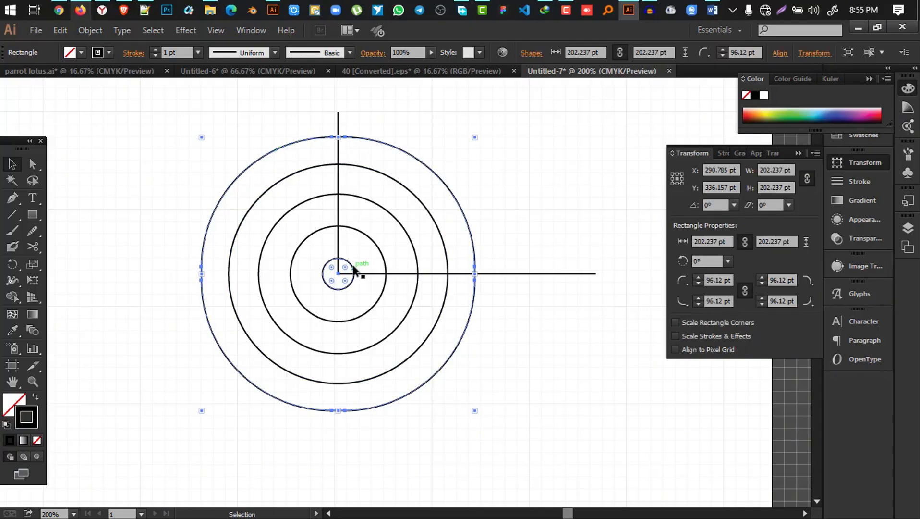
{"action": "left_click_drag", "start_coordinate": [344, 267], "coordinate": [340, 294]}
{"action": "left_click", "coordinate": [523, 299]}
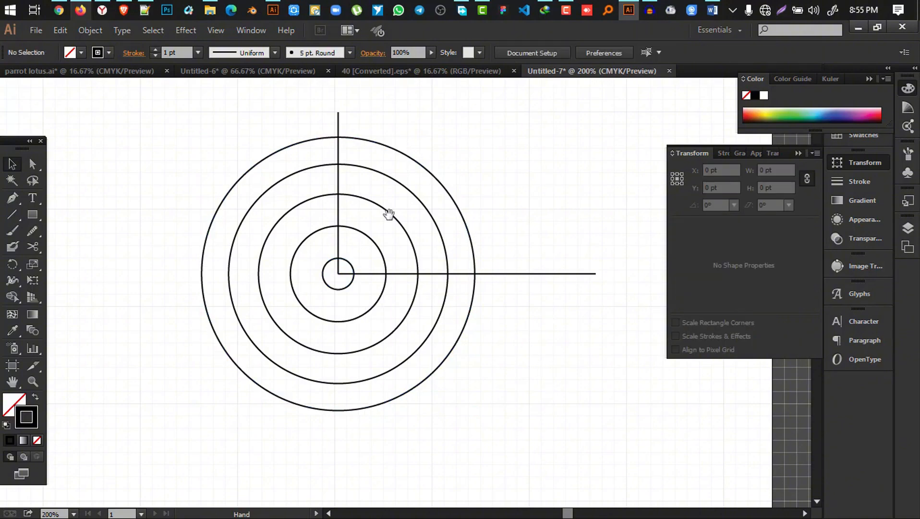
Step: Remove all parts of the five circles outside the upper-right quarter with the Shape Builder tool
{"action": "left_click_drag", "start_coordinate": [562, 169], "coordinate": [498, 184]}
{"action": "left_click_drag", "start_coordinate": [485, 439], "coordinate": [137, 107]}
{"action": "left_click", "coordinate": [12, 297]}
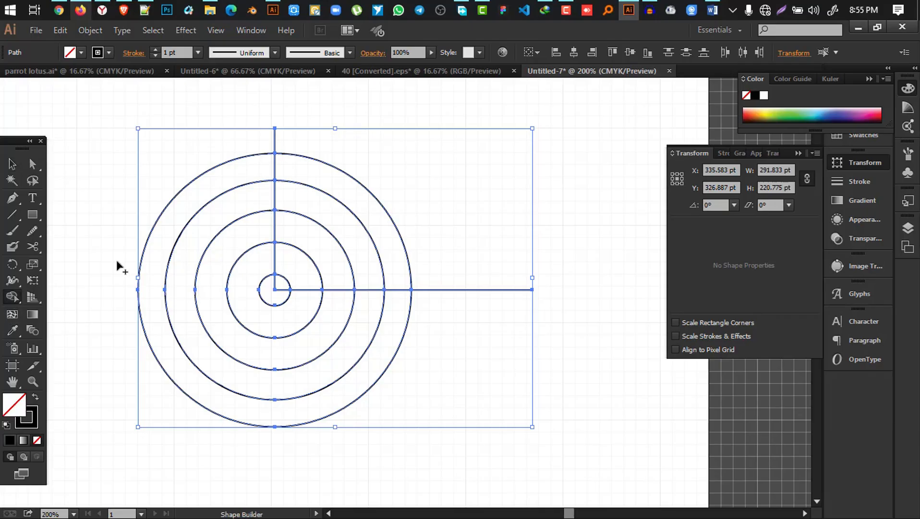
{"action": "mouse_move", "coordinate": [117, 175]}
{"action": "left_mouse_down"}
{"action": "mouse_move", "coordinate": [241, 351]}
{"action": "mouse_move", "coordinate": [339, 342]}
{"action": "left_mouse_up"}
{"action": "left_click", "coordinate": [368, 331], "text": "alt"}
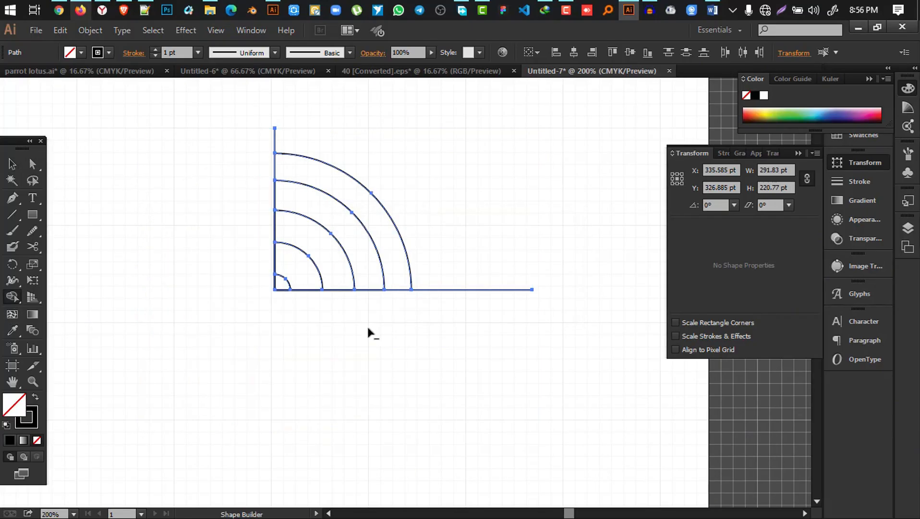
Step: Remove the horizontal and vertical line ends that extend beyond the outermost quarter arc
{"action": "left_click_drag", "start_coordinate": [480, 386], "coordinate": [476, 374]}
{"action": "left_click_drag", "start_coordinate": [195, 156], "coordinate": [195, 157]}
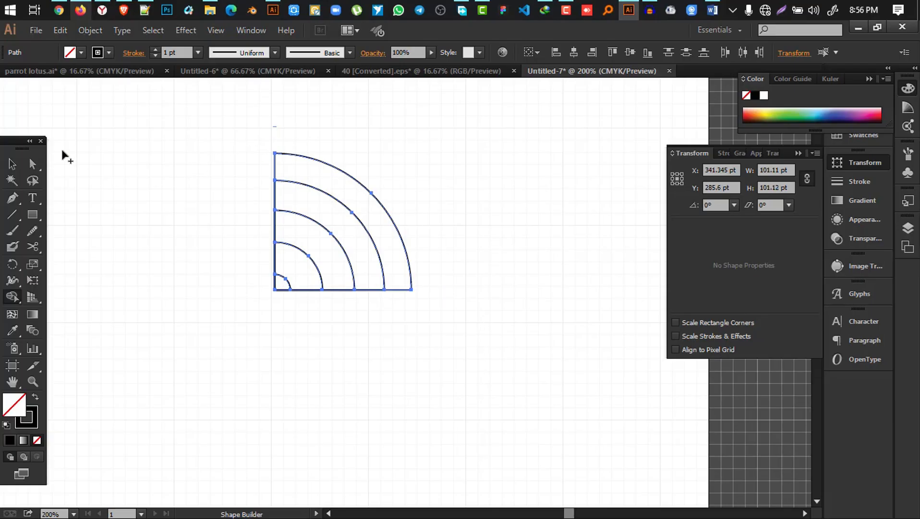
{"action": "left_click", "coordinate": [12, 163]}
{"action": "left_click", "coordinate": [298, 316]}
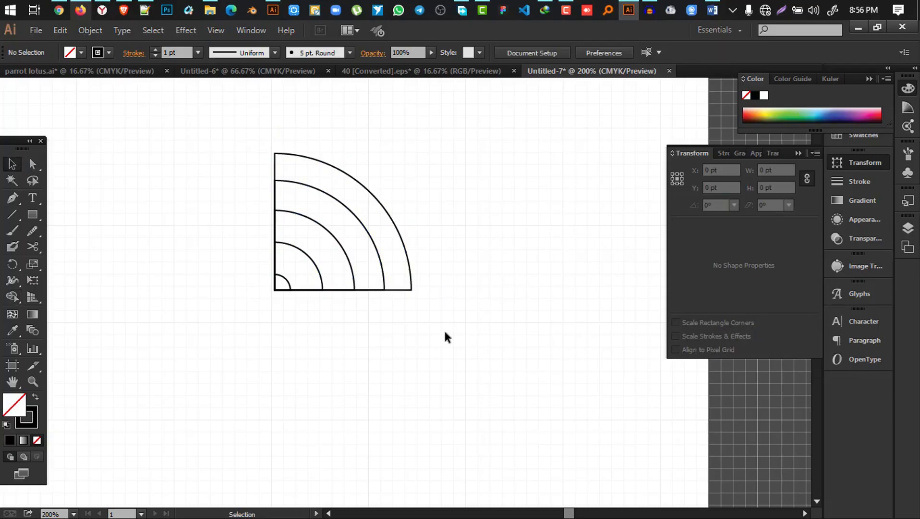
Step: Set the stroke weight of all quarter-circle shapes to 3 pt and group them
{"action": "left_click_drag", "start_coordinate": [445, 332], "coordinate": [211, 111]}
{"action": "left_click", "coordinate": [155, 50]}
{"action": "left_click", "coordinate": [156, 50]}
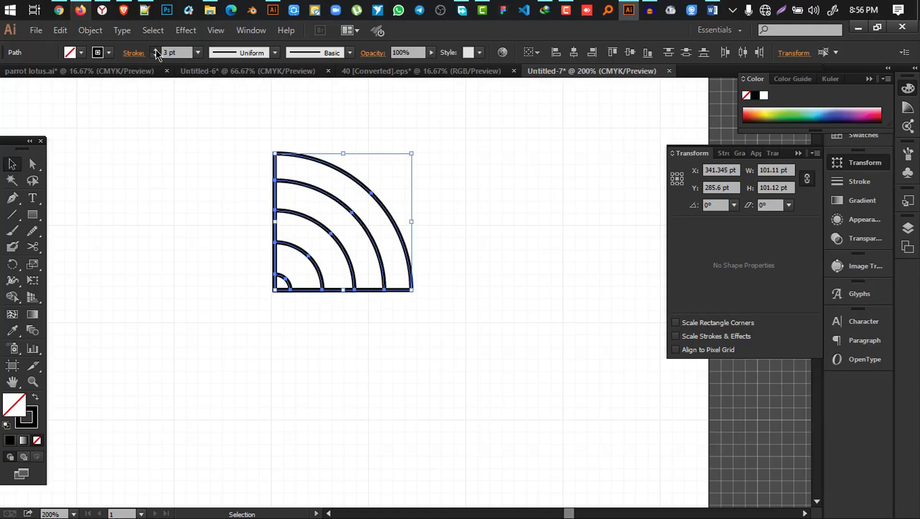
{"action": "left_click", "coordinate": [156, 50]}
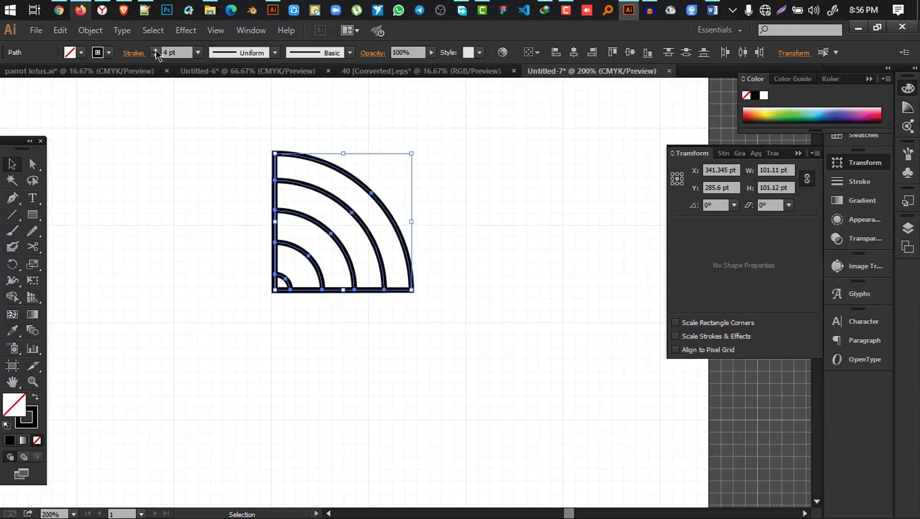
{"action": "left_click", "coordinate": [169, 245]}
{"action": "left_click_drag", "start_coordinate": [200, 145], "coordinate": [446, 348]}
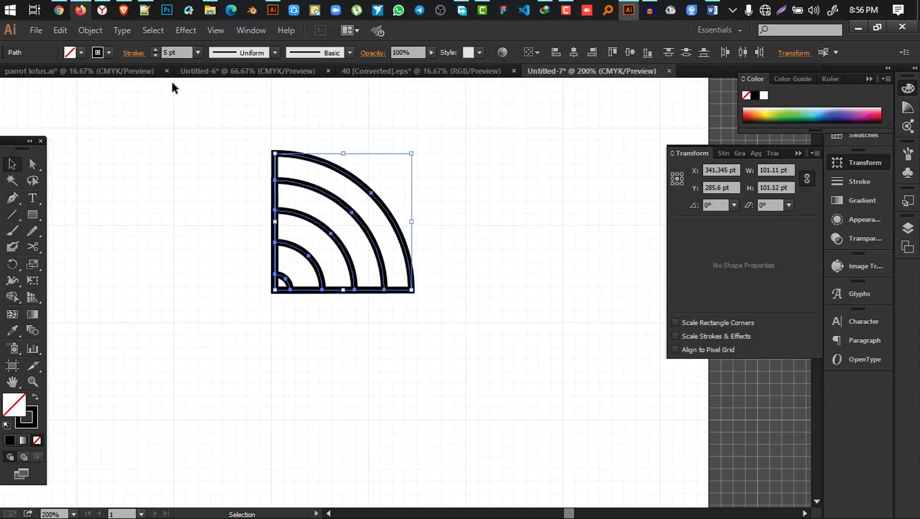
{"action": "left_click", "coordinate": [156, 56]}
{"action": "left_click", "coordinate": [155, 55]}
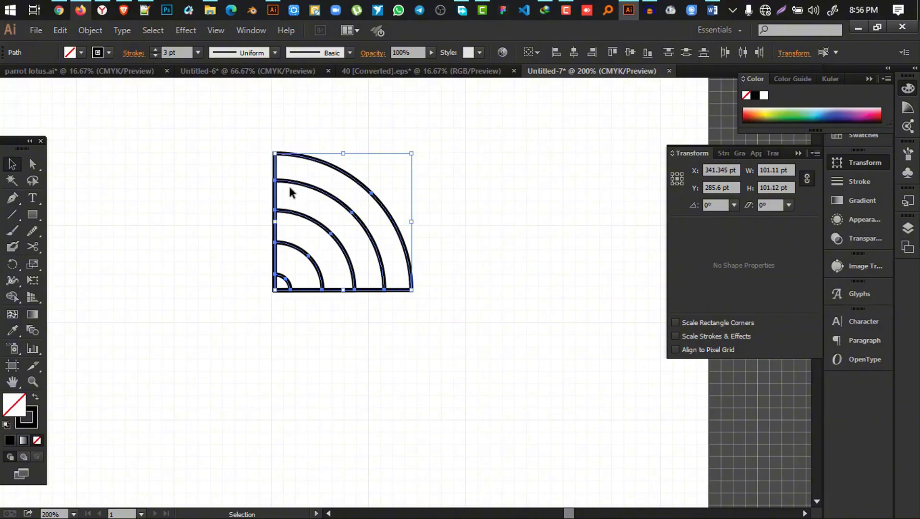
{"action": "key", "text": "ctrl+g"}
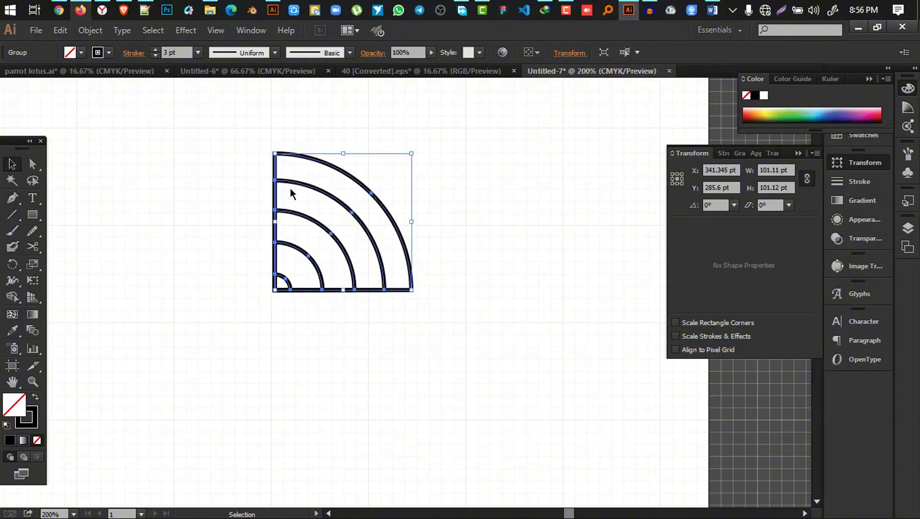
Step: Create a mirrored copy of the quarter-circle group across the vertical axis and move it about 20 pt to the right, overlapping the original
{"action": "right_click", "coordinate": [290, 187]}
{"action": "mouse_move", "coordinate": [353, 287]}
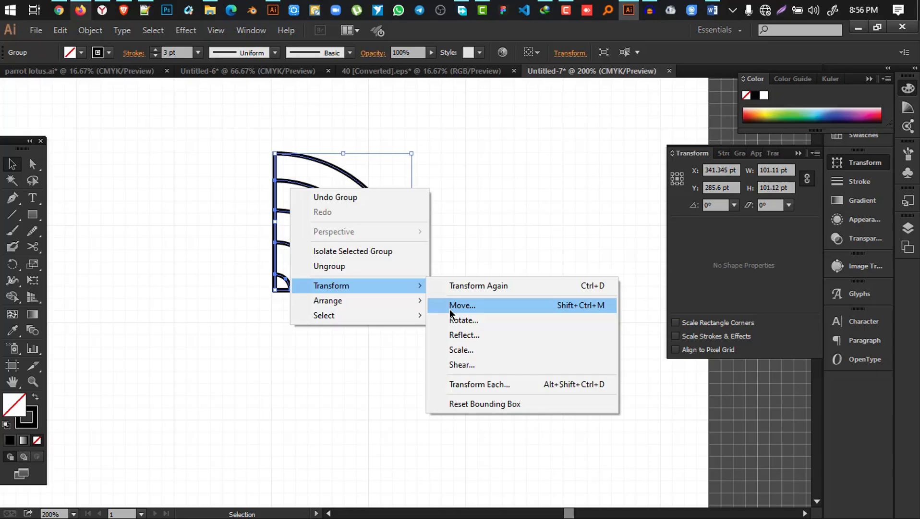
{"action": "left_click", "coordinate": [468, 338]}
{"action": "left_click", "coordinate": [655, 363]}
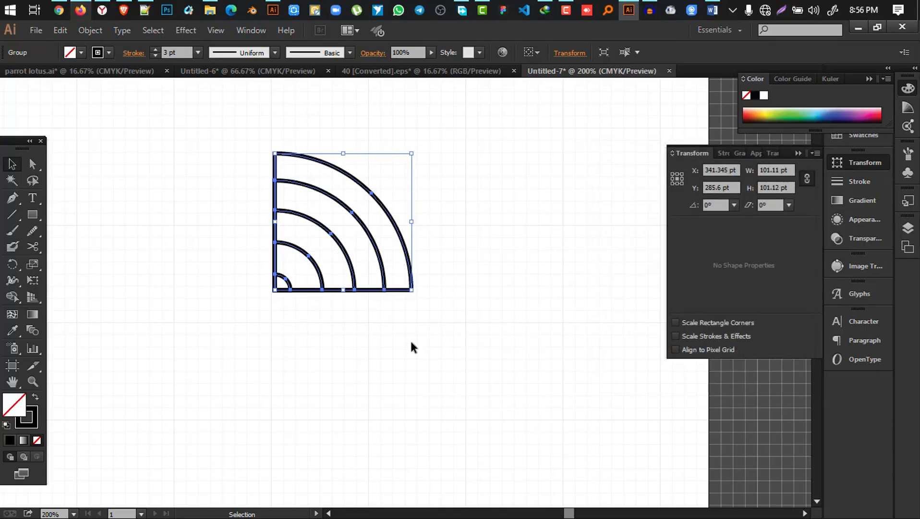
{"action": "left_click", "coordinate": [437, 348]}
{"action": "left_click_drag", "start_coordinate": [365, 238], "coordinate": [382, 241]}
{"action": "left_click", "coordinate": [506, 342]}
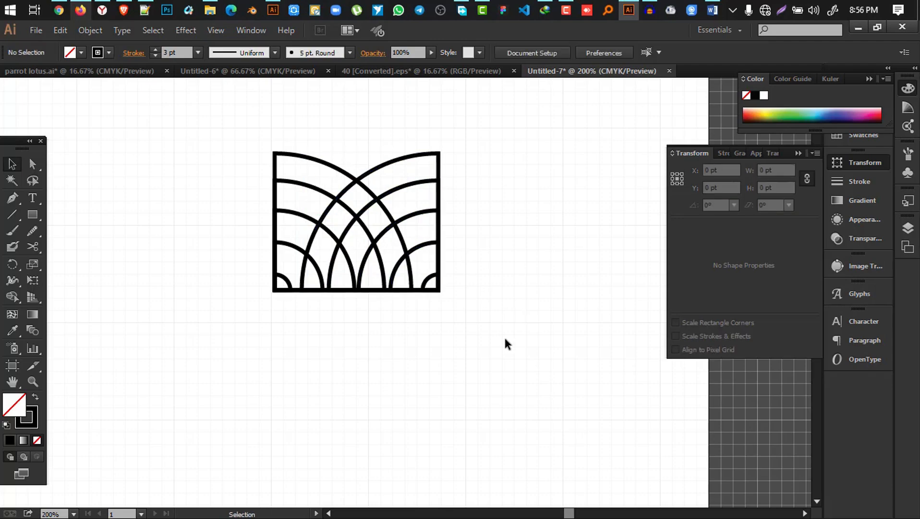
Step: Merge the top bands of both overlapping groups into one continuous V-shaped band with the Shape Builder tool
{"action": "left_click_drag", "start_coordinate": [518, 354], "coordinate": [225, 139]}
{"action": "key", "text": "shift+m"}
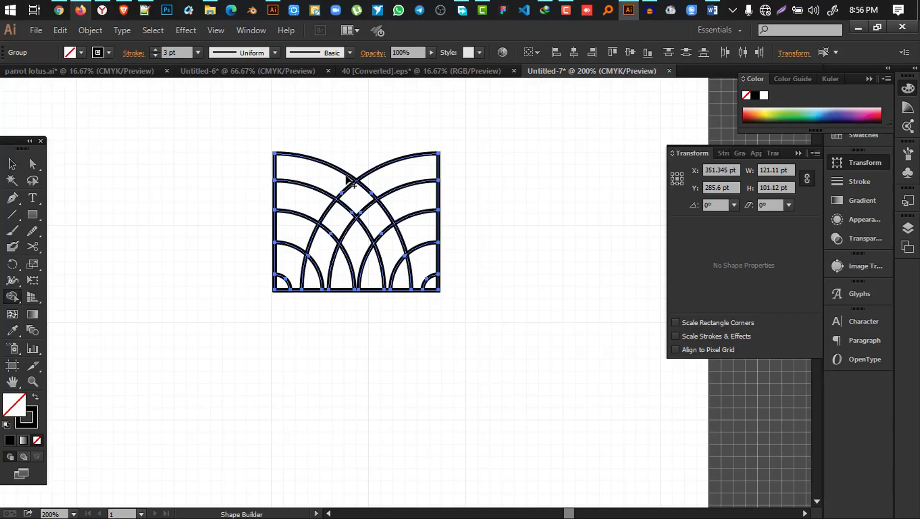
{"action": "mouse_move", "coordinate": [331, 181]}
{"action": "left_mouse_down"}
{"action": "mouse_move", "coordinate": [372, 199]}
{"action": "mouse_move", "coordinate": [387, 188]}
{"action": "mouse_move", "coordinate": [367, 197]}
{"action": "left_mouse_up"}
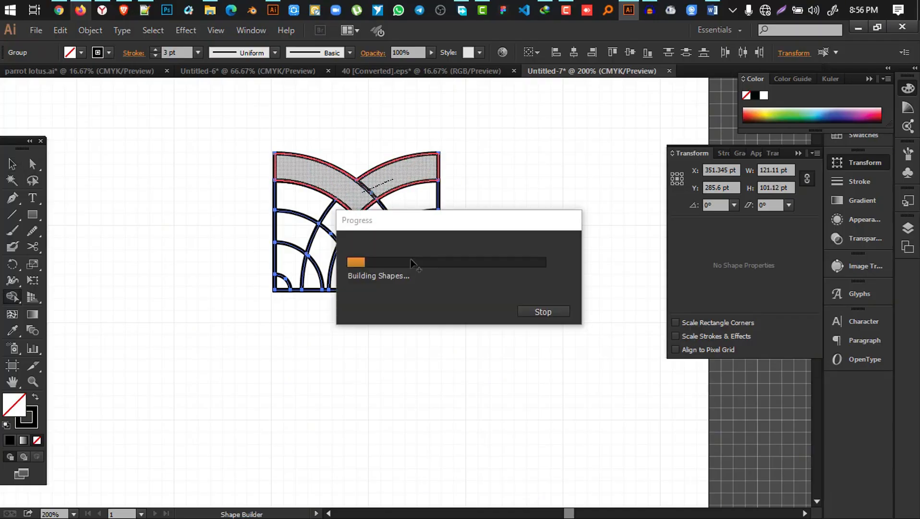
Step: Merge the overlapping pieces below the V-shaped band into continuous curved bands with the Shape Builder tool
{"action": "left_click_drag", "start_coordinate": [431, 286], "coordinate": [421, 254]}
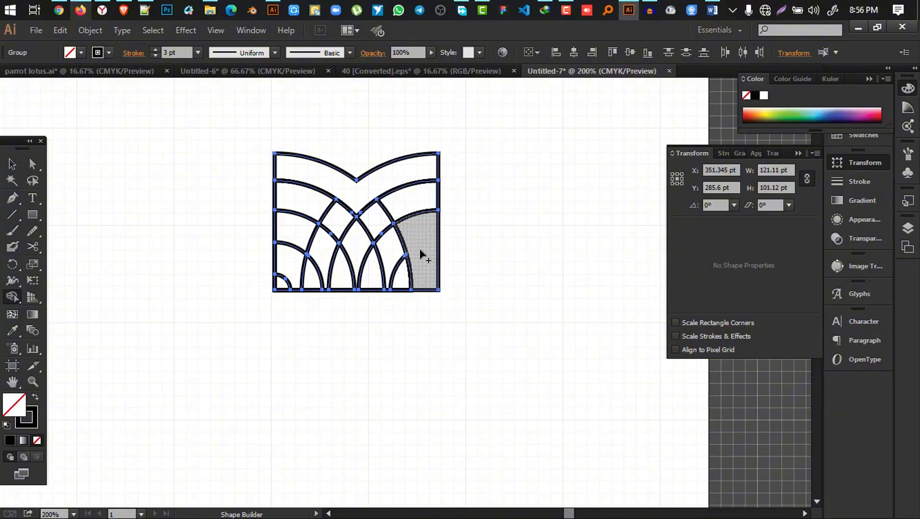
{"action": "mouse_move", "coordinate": [282, 284]}
{"action": "left_mouse_down"}
{"action": "mouse_move", "coordinate": [322, 248]}
{"action": "mouse_move", "coordinate": [339, 277]}
{"action": "left_mouse_up"}
{"action": "left_click_drag", "start_coordinate": [413, 208], "coordinate": [376, 237]}
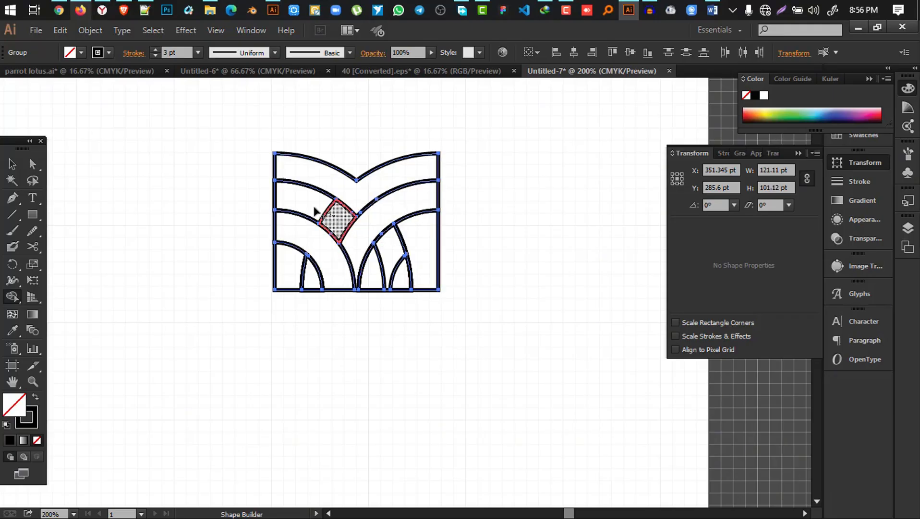
{"action": "left_click_drag", "start_coordinate": [314, 211], "coordinate": [339, 221]}
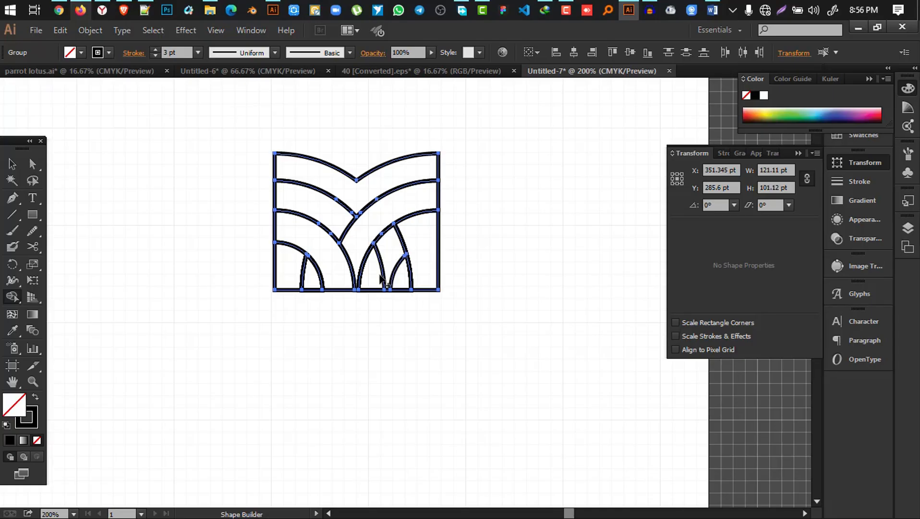
{"action": "left_click_drag", "start_coordinate": [378, 273], "coordinate": [404, 263]}
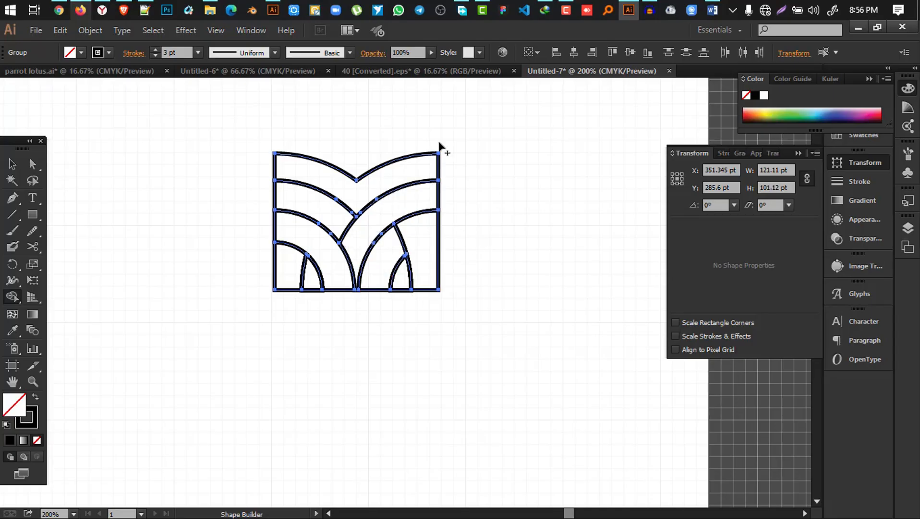
Step: Expand the fill and stroke of the whole merged symbol
{"action": "left_click", "coordinate": [12, 164]}
{"action": "left_click", "coordinate": [195, 158]}
{"action": "left_click_drag", "start_coordinate": [219, 139], "coordinate": [485, 330]}
{"action": "left_click", "coordinate": [91, 30]}
{"action": "left_click", "coordinate": [176, 179]}
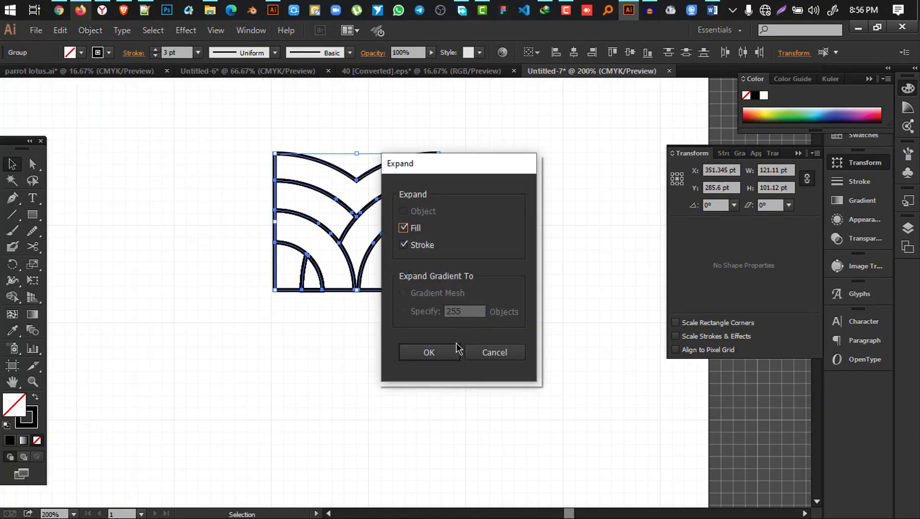
{"action": "left_click", "coordinate": [429, 351]}
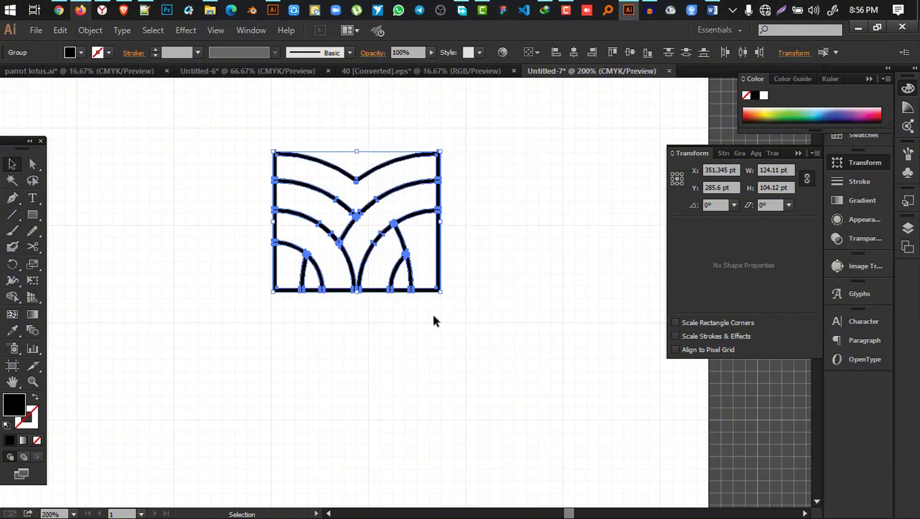
Step: Duplicate the expanded symbol to the right of the original
{"action": "scroll", "coordinate": [429, 310], "scroll_direction": "down", "scroll_amount": 2}
{"action": "left_click_drag", "start_coordinate": [406, 274], "coordinate": [386, 190]}
{"action": "right_click", "coordinate": [362, 157]}
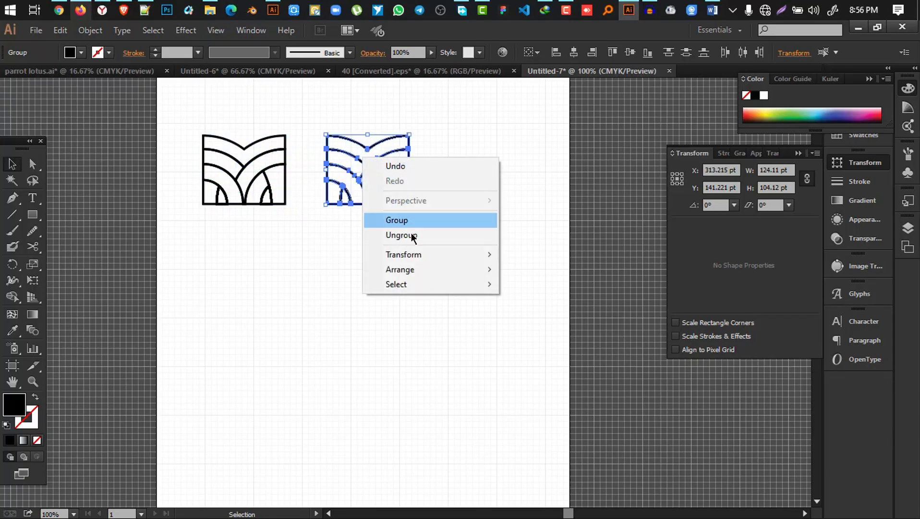
{"action": "left_click", "coordinate": [367, 163]}
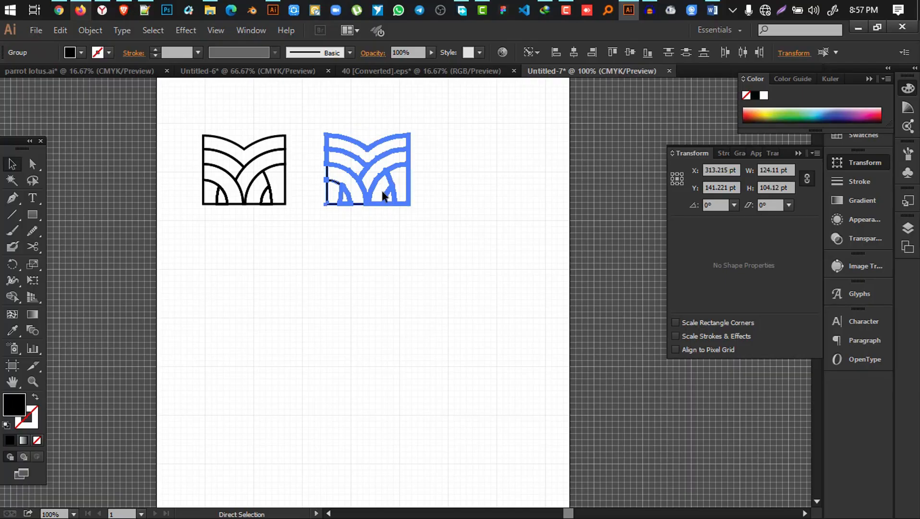
Step: Make the duplicate a compound path and release that compound path again
{"action": "key", "text": "ctrl+8"}
{"action": "right_click", "coordinate": [383, 194]}
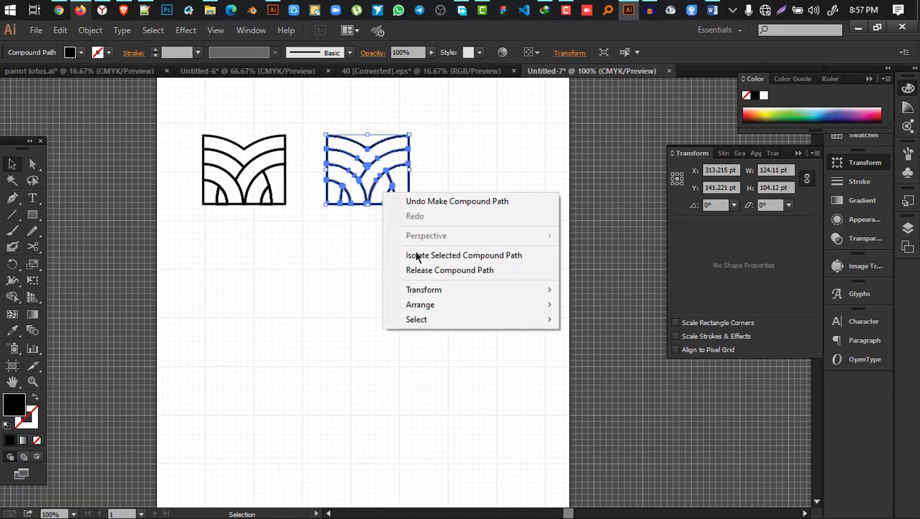
{"action": "left_click", "coordinate": [425, 270]}
{"action": "left_click", "coordinate": [433, 289]}
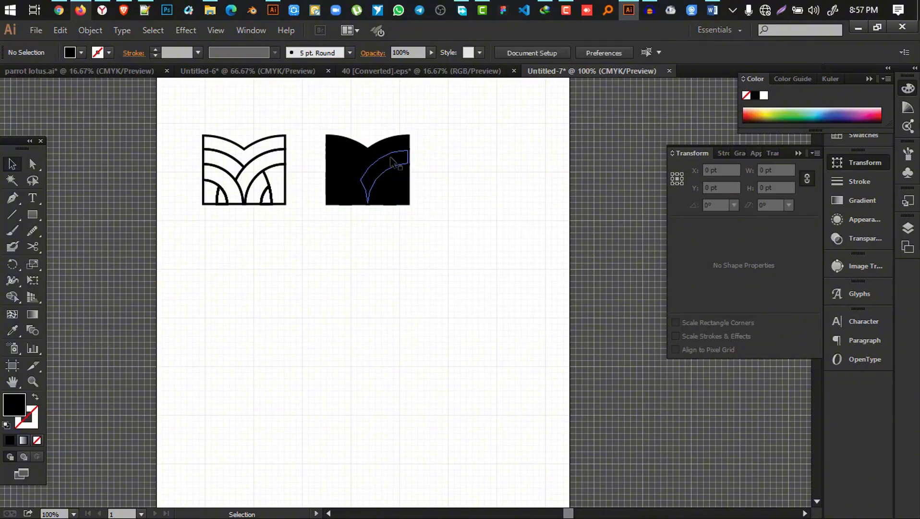
Step: Try to move one band out of the solid black copy, and undo the move
{"action": "left_click", "coordinate": [391, 162]}
{"action": "left_click_drag", "start_coordinate": [384, 160], "coordinate": [431, 220]}
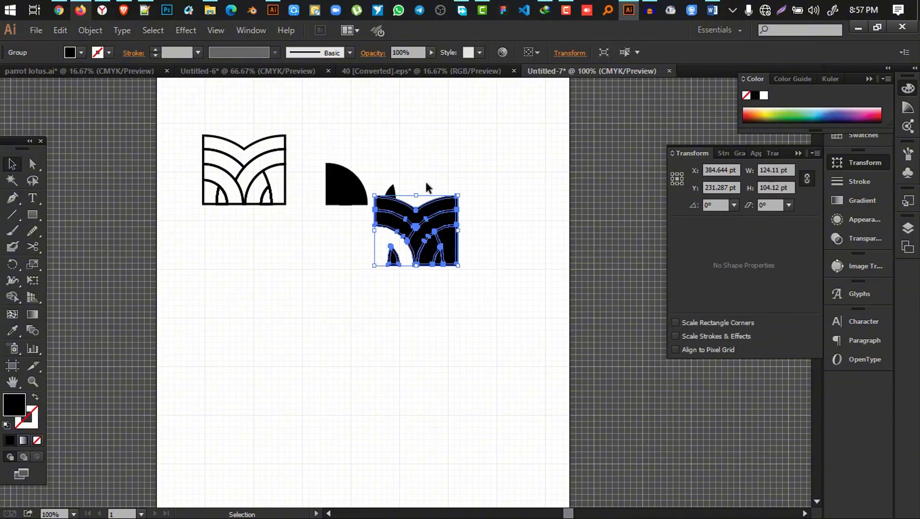
{"action": "key", "text": "ctrl+z"}
{"action": "left_click", "coordinate": [426, 183]}
Step: Examine the path structure and grouping of the copy in Outline view, and return to Preview
{"action": "scroll", "coordinate": [373, 162], "scroll_direction": "up", "scroll_amount": 1}
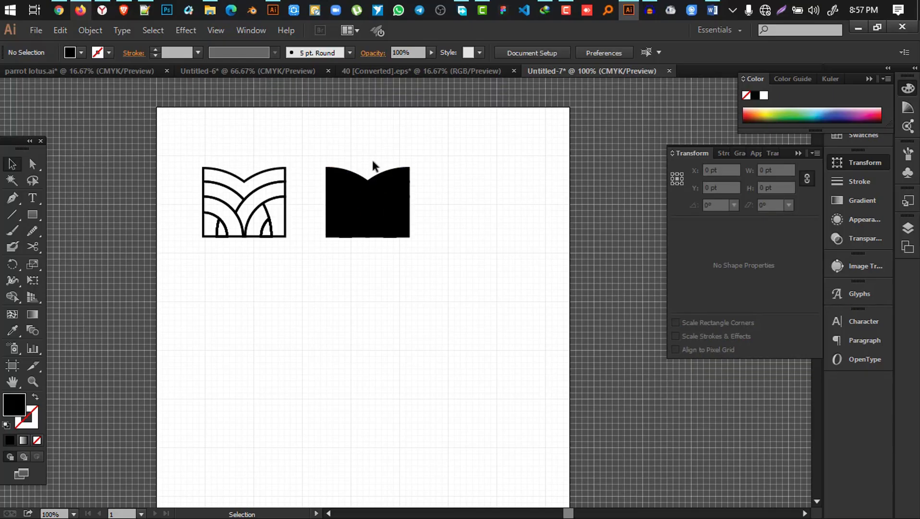
{"action": "scroll", "coordinate": [373, 164], "scroll_direction": "up", "scroll_amount": 1}
{"action": "key", "text": "ctrl+y"}
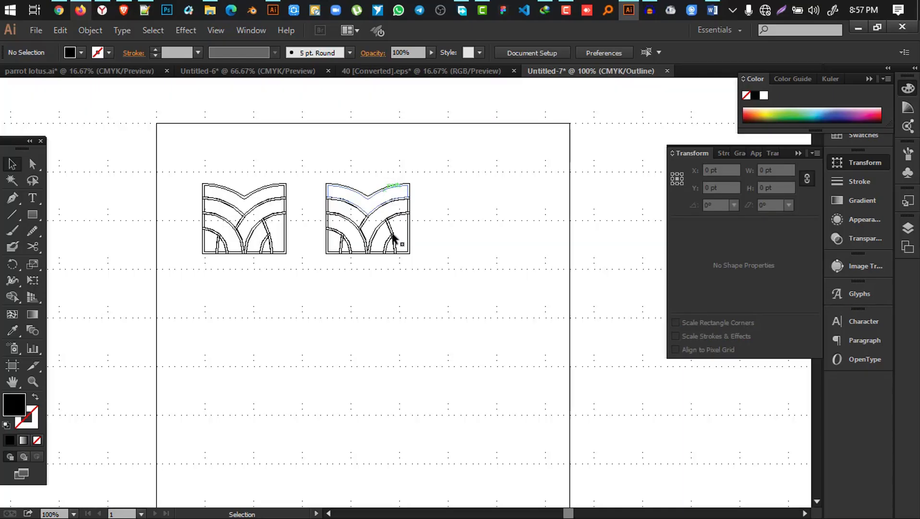
{"action": "scroll", "coordinate": [372, 260], "scroll_direction": "up", "scroll_amount": 3}
{"action": "left_click", "coordinate": [335, 239]}
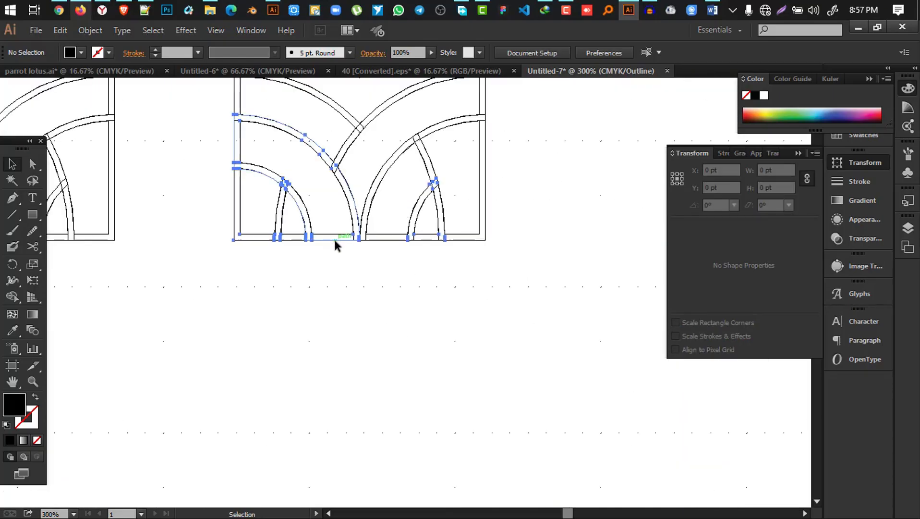
{"action": "scroll", "coordinate": [374, 290], "scroll_direction": "up", "scroll_amount": 3}
{"action": "scroll", "coordinate": [373, 289], "scroll_direction": "up", "scroll_amount": 2}
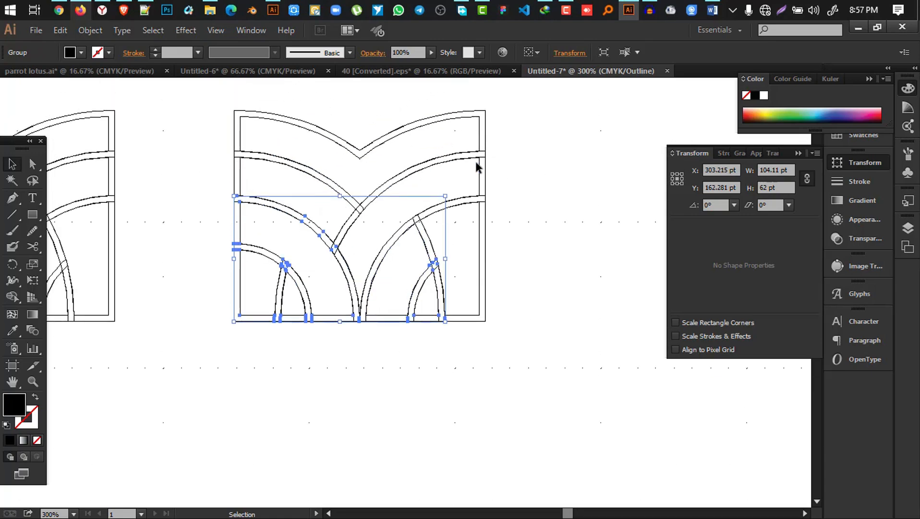
{"action": "left_click", "coordinate": [475, 163]}
{"action": "left_click", "coordinate": [482, 160]}
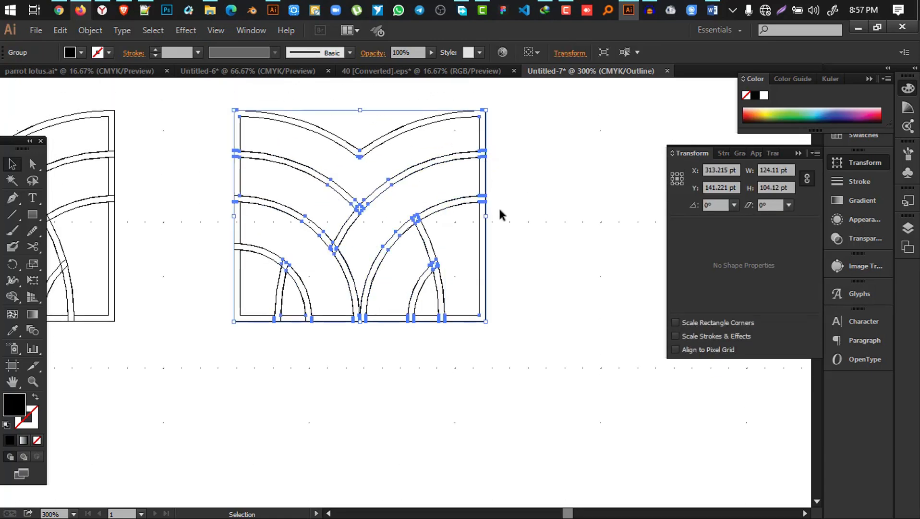
{"action": "scroll", "coordinate": [497, 211], "scroll_direction": "down", "scroll_amount": 3}
{"action": "key", "text": "ctrl+y"}
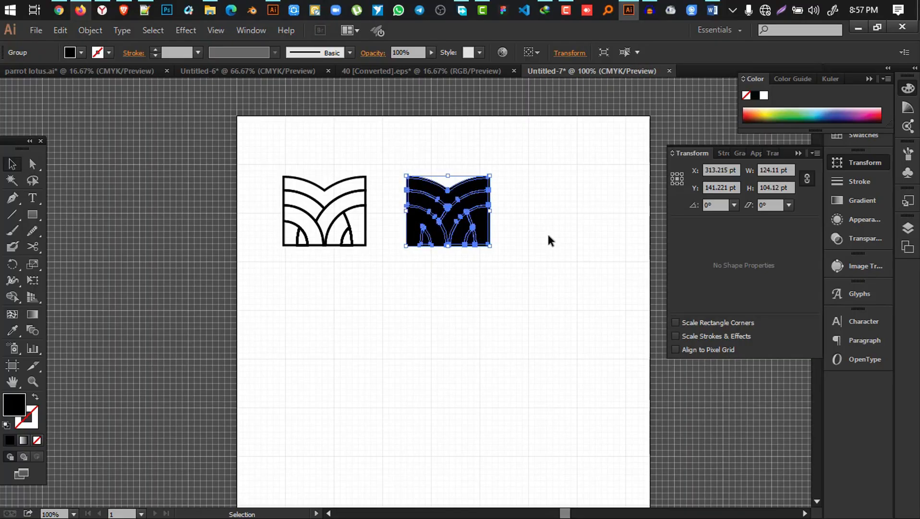
Step: Try a Pathfinder operation on all shapes of the solid black copy
{"action": "left_click_drag", "start_coordinate": [555, 283], "coordinate": [406, 149]}
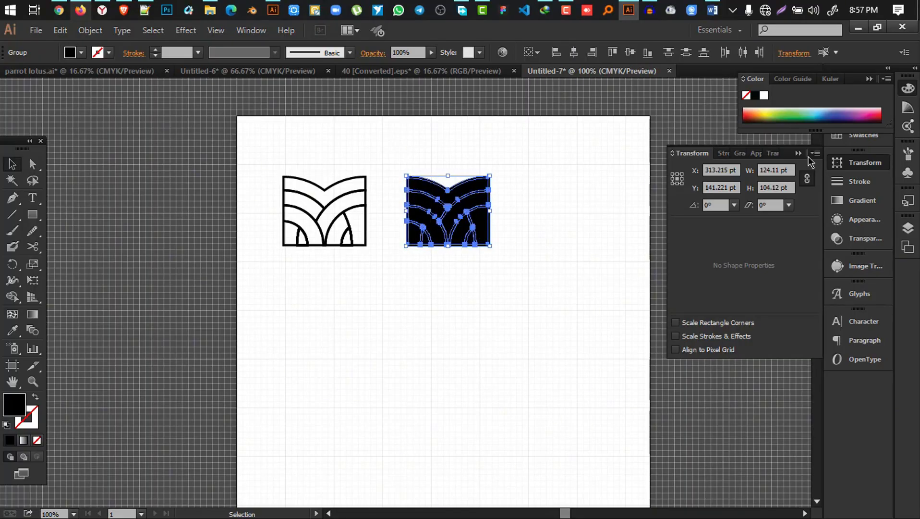
{"action": "left_click", "coordinate": [869, 78]}
{"action": "left_click", "coordinate": [860, 107]}
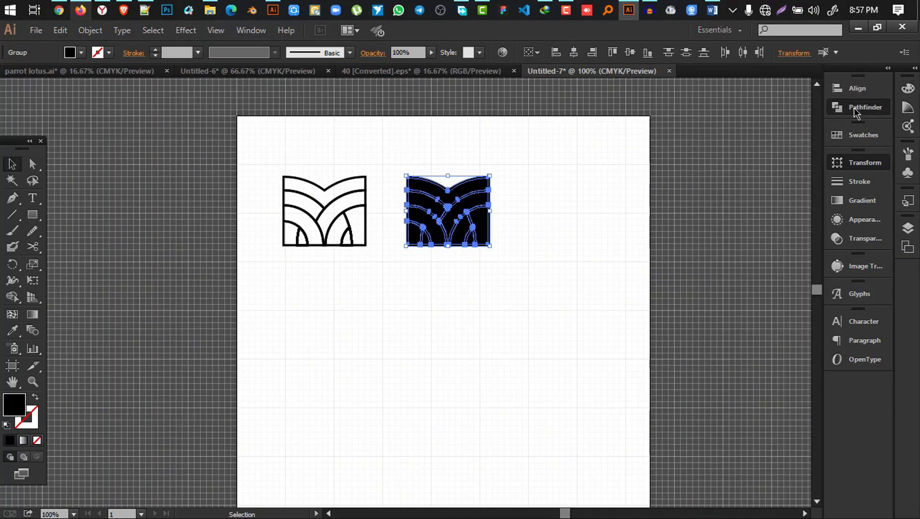
{"action": "left_click", "coordinate": [579, 295]}
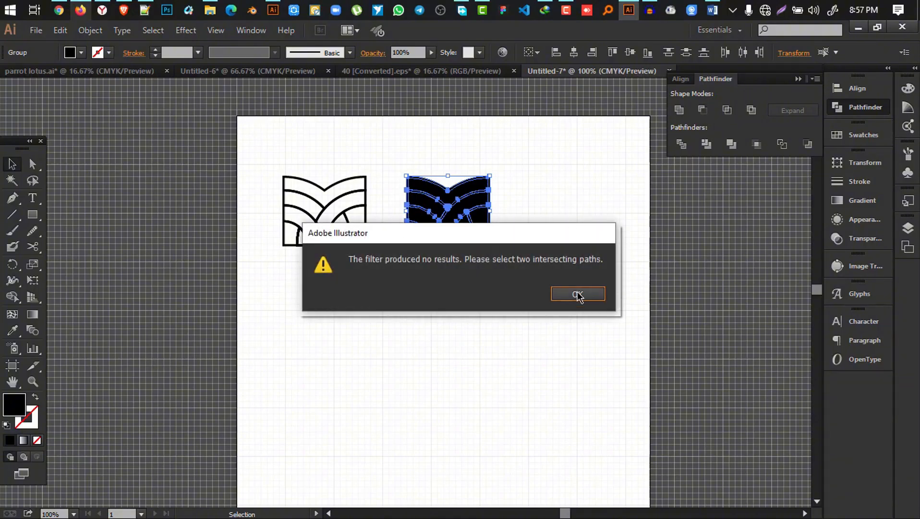
Step: Try to pull the upper band group of the black copy away, and undo the move
{"action": "scroll", "coordinate": [505, 211], "scroll_direction": "up", "scroll_amount": 2}
{"action": "scroll", "coordinate": [506, 212], "scroll_direction": "up", "scroll_amount": 1}
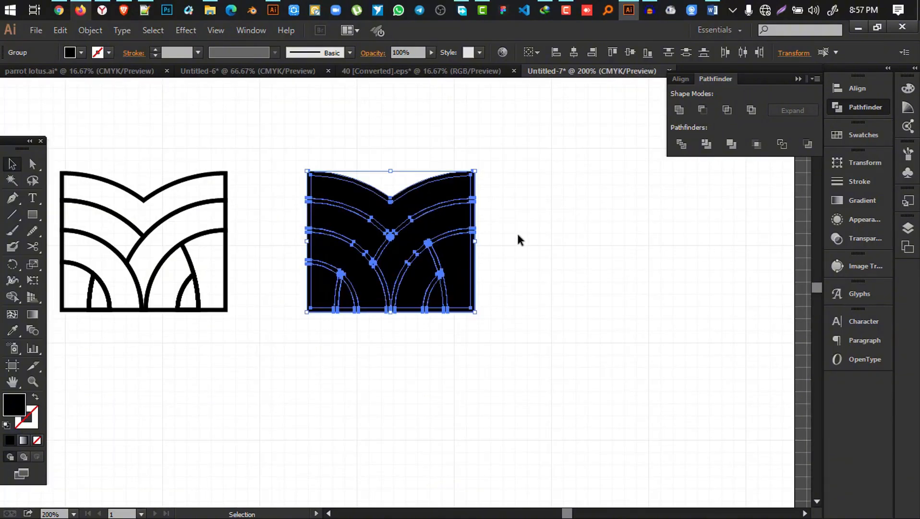
{"action": "left_click", "coordinate": [518, 235]}
{"action": "left_click_drag", "start_coordinate": [278, 146], "coordinate": [582, 375]}
{"action": "left_click", "coordinate": [591, 342]}
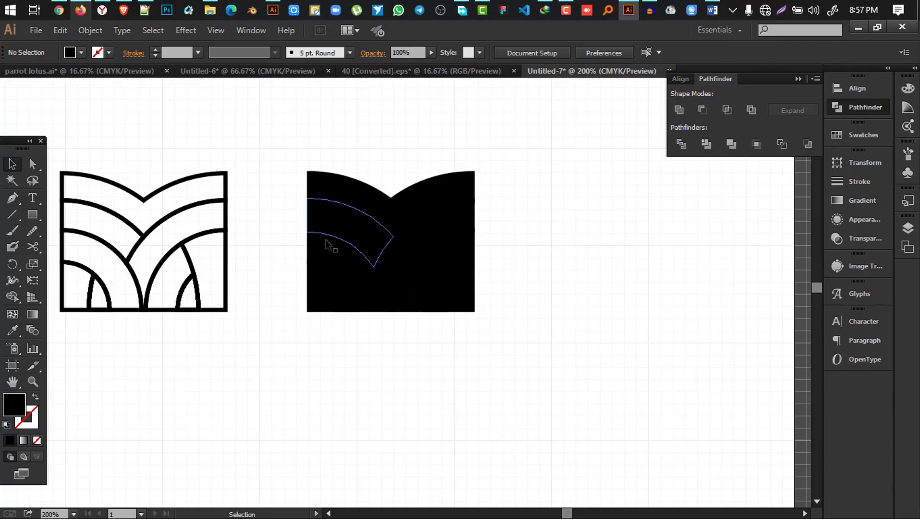
{"action": "left_click_drag", "start_coordinate": [307, 222], "coordinate": [518, 357]}
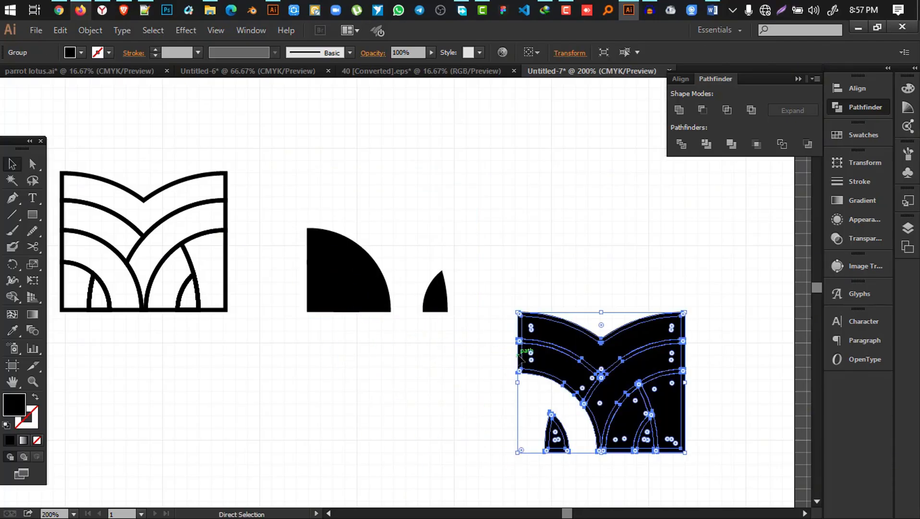
{"action": "key", "text": "ctrl+z"}
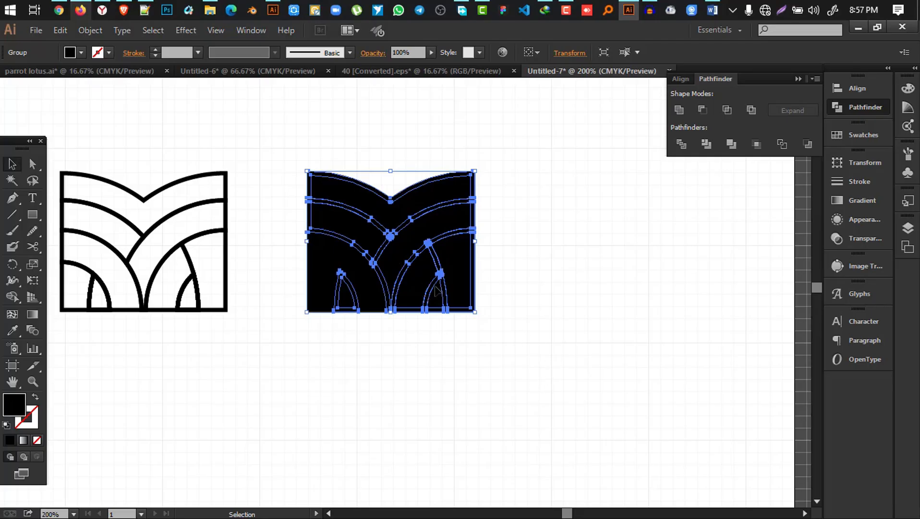
Step: Try the Shape Builder tool on all shapes of the black copy
{"action": "left_click_drag", "start_coordinate": [533, 354], "coordinate": [269, 161]}
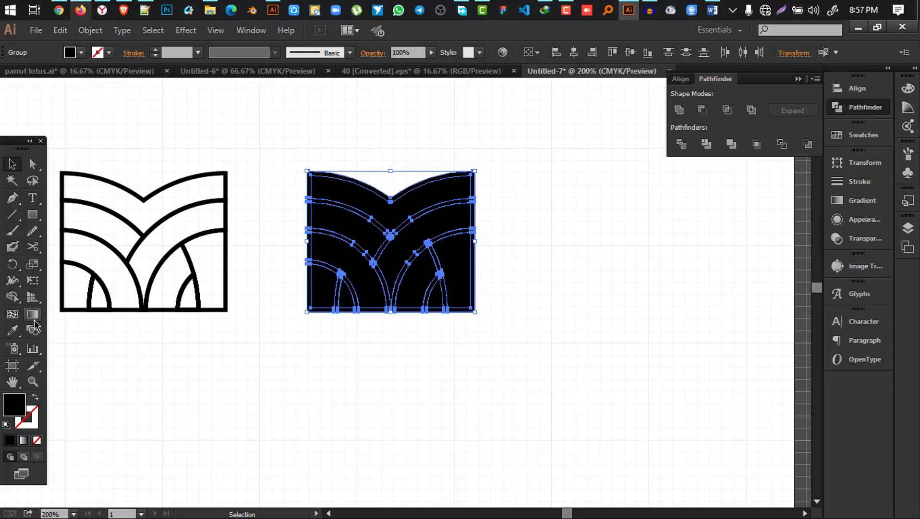
{"action": "key", "text": "shift+m"}
{"action": "scroll", "coordinate": [308, 239], "scroll_direction": "up", "scroll_amount": 1}
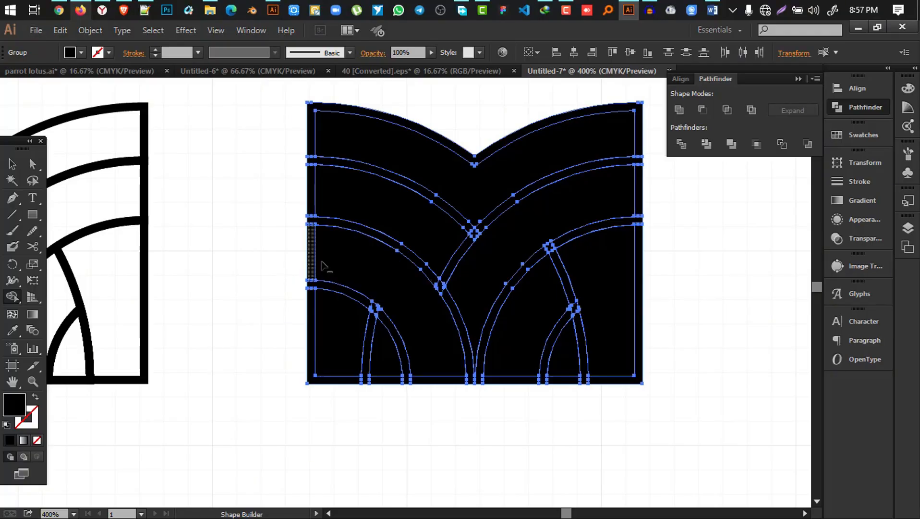
{"action": "scroll", "coordinate": [323, 262], "scroll_direction": "up", "scroll_amount": 2}
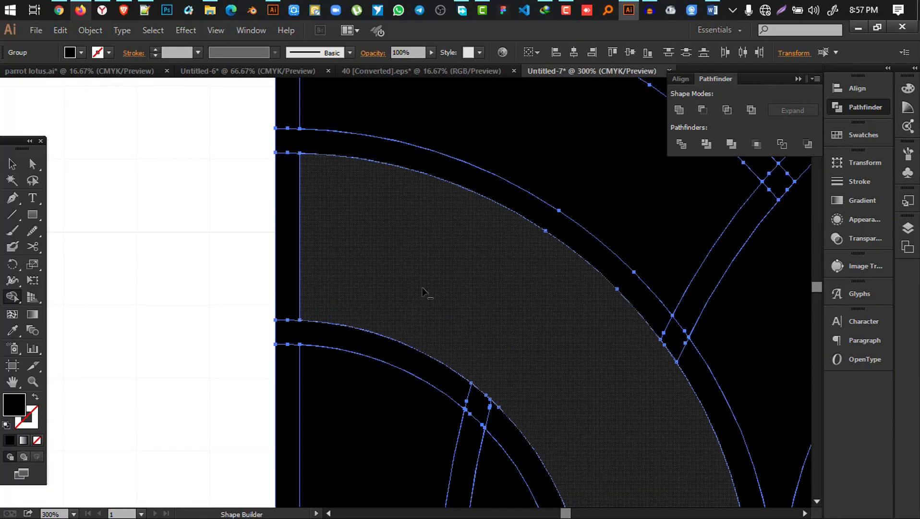
{"action": "scroll", "coordinate": [425, 293], "scroll_direction": "down", "scroll_amount": 3}
Step: Isolate the group inside the black copy and leave isolation mode
{"action": "left_click", "coordinate": [12, 164]}
{"action": "key", "text": "space"}
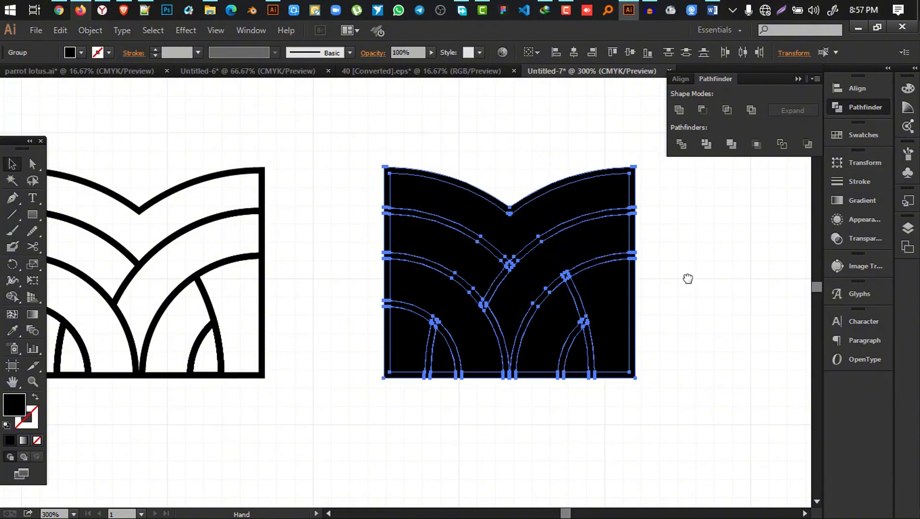
{"action": "left_click_drag", "start_coordinate": [690, 280], "coordinate": [606, 257]}
{"action": "left_click", "coordinate": [646, 301]}
{"action": "double_click", "coordinate": [447, 232]}
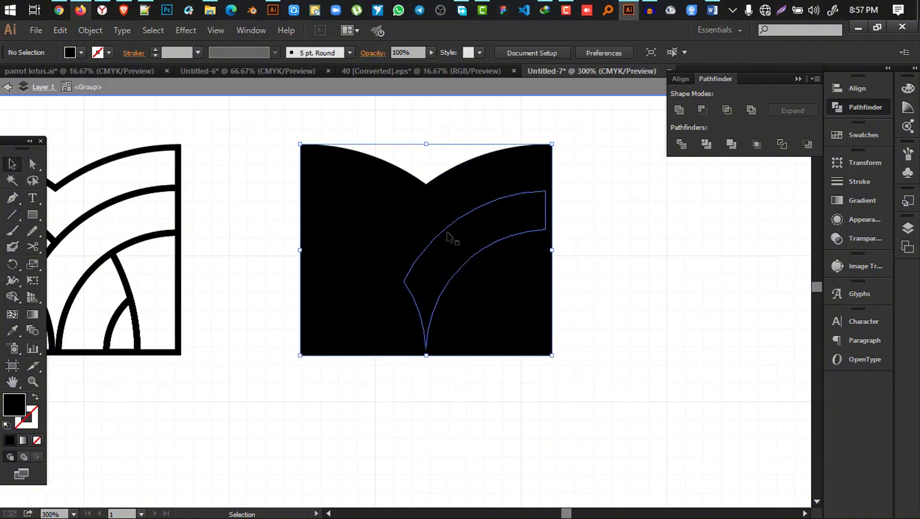
{"action": "left_click", "coordinate": [635, 289]}
{"action": "double_click", "coordinate": [635, 288]}
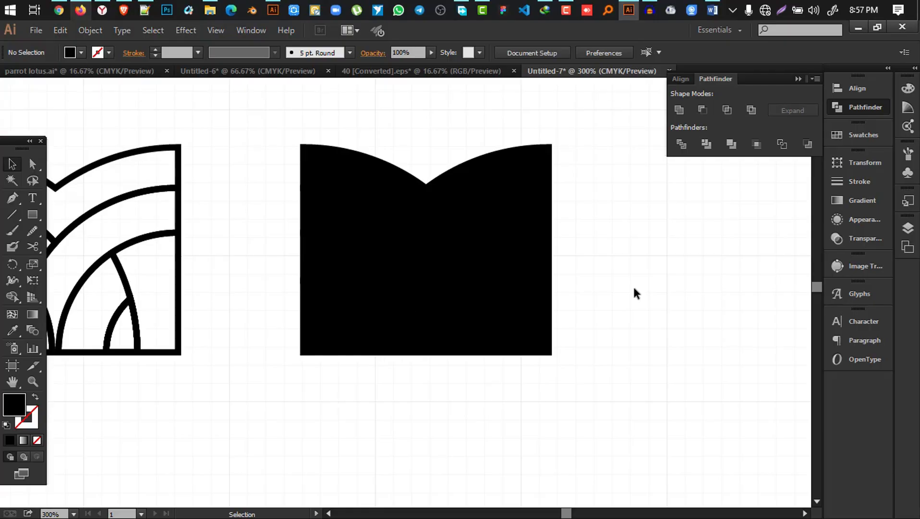
Step: Delete the entire solid black copy
{"action": "scroll", "coordinate": [634, 285], "scroll_direction": "down", "scroll_amount": 2}
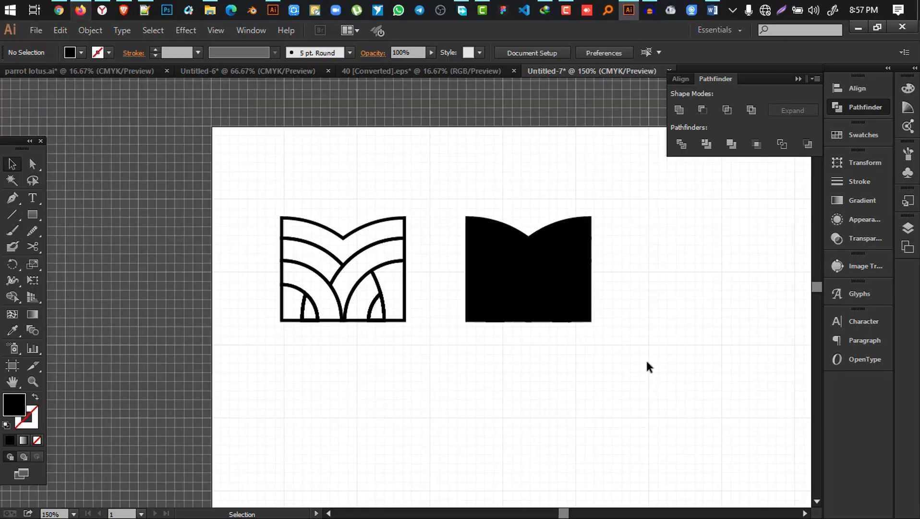
{"action": "left_click_drag", "start_coordinate": [648, 362], "coordinate": [511, 183]}
{"action": "key", "text": "Delete"}
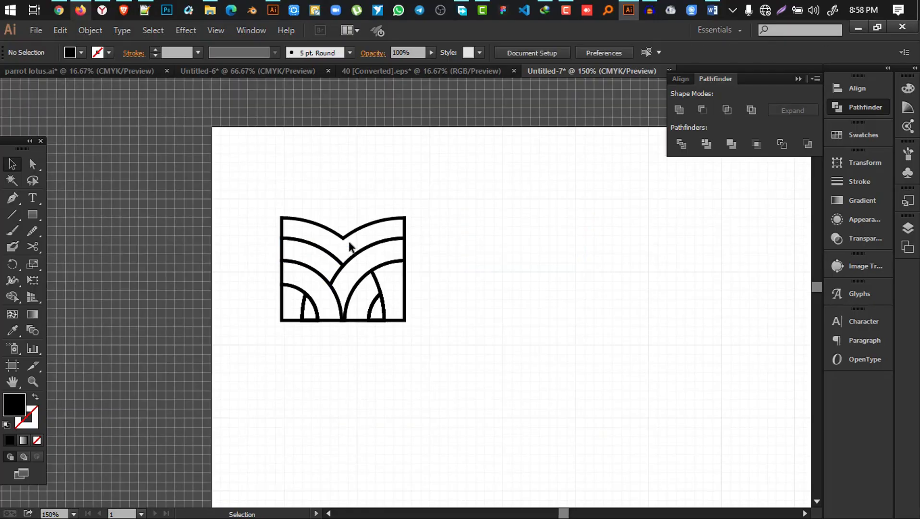
Step: Undo a trial move of the line symbol's band group, and group all parts of the symbol
{"action": "left_click_drag", "start_coordinate": [323, 264], "coordinate": [496, 254]}
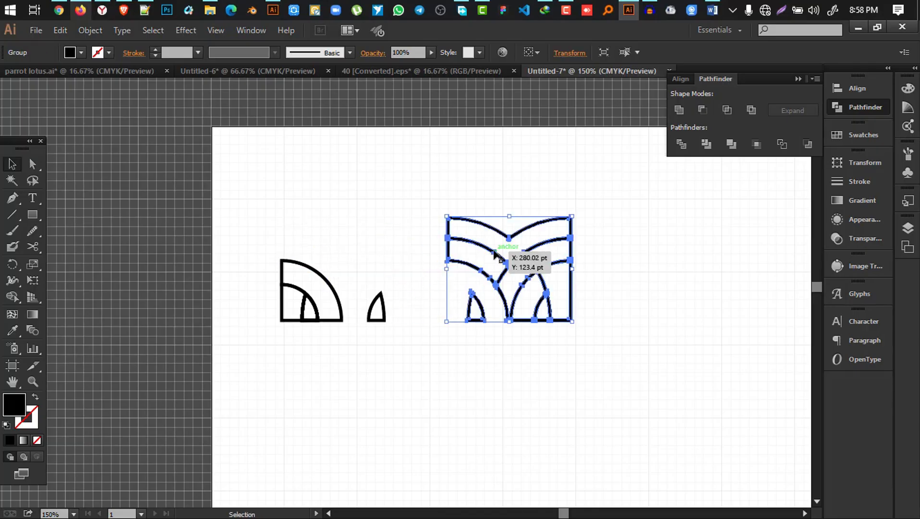
{"action": "key", "text": "ctrl+z"}
{"action": "left_click_drag", "start_coordinate": [508, 419], "coordinate": [241, 174]}
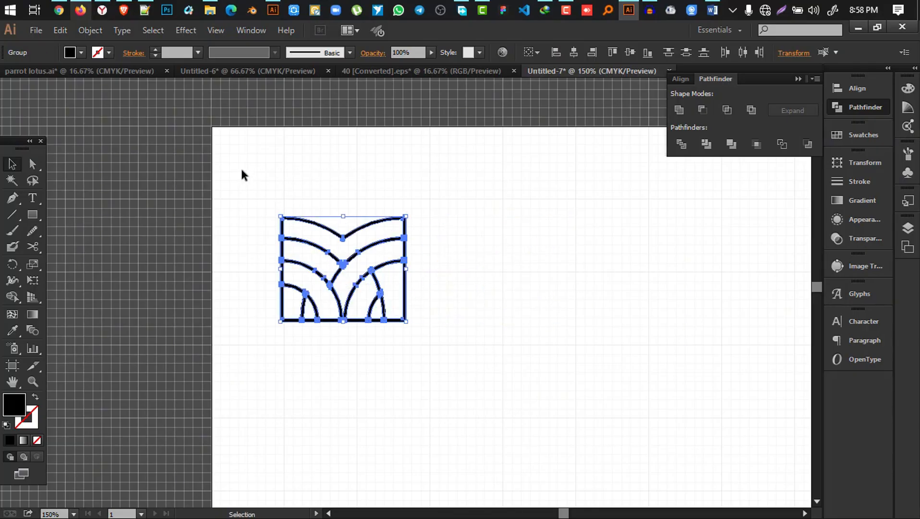
{"action": "key", "text": "ctrl+g"}
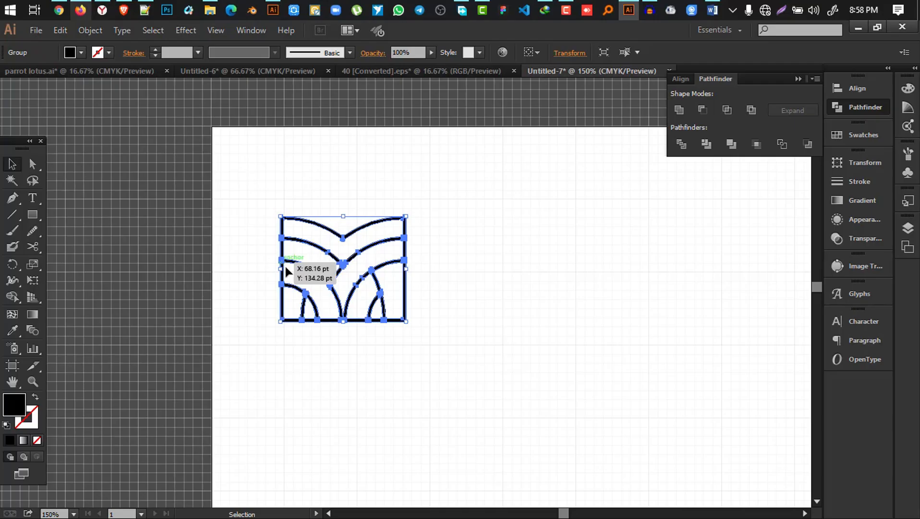
Step: Duplicate the grouped line symbol and place the copy beside the original on the artboard
{"action": "right_click", "coordinate": [299, 246]}
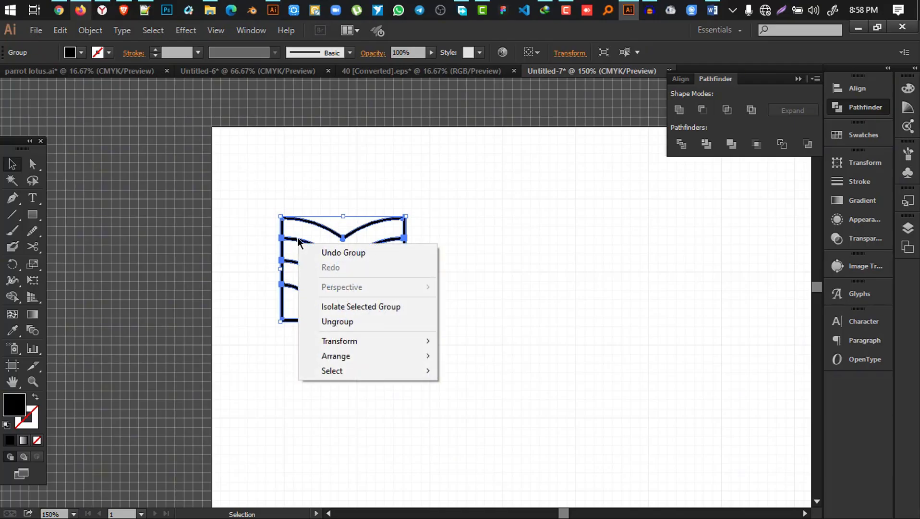
{"action": "left_click", "coordinate": [298, 237]}
{"action": "left_click_drag", "start_coordinate": [338, 245], "coordinate": [501, 254]}
{"action": "right_click", "coordinate": [501, 255]}
{"action": "left_click", "coordinate": [512, 245]}
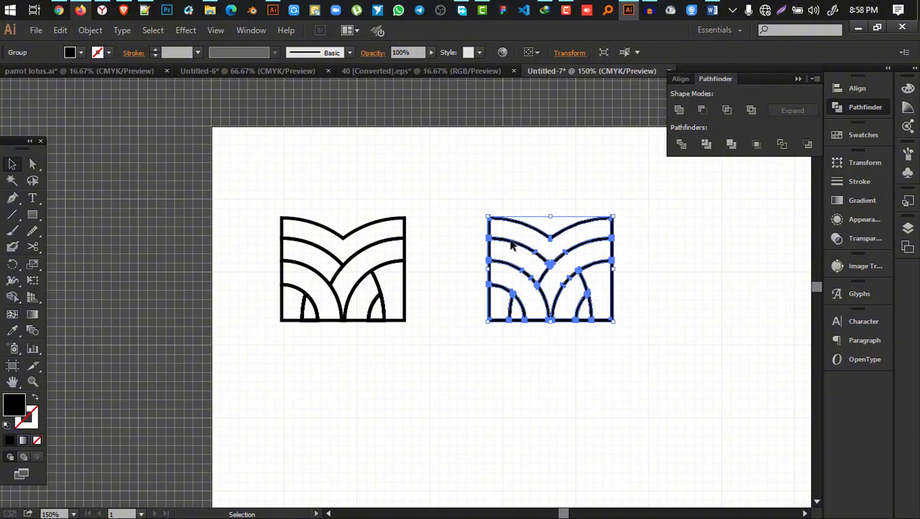
Step: Make the copied symbol a compound path, release it into a solid black shape, and deselect it
{"action": "key", "text": "a"}
{"action": "key", "text": "v"}
{"action": "right_click", "coordinate": [512, 244]}
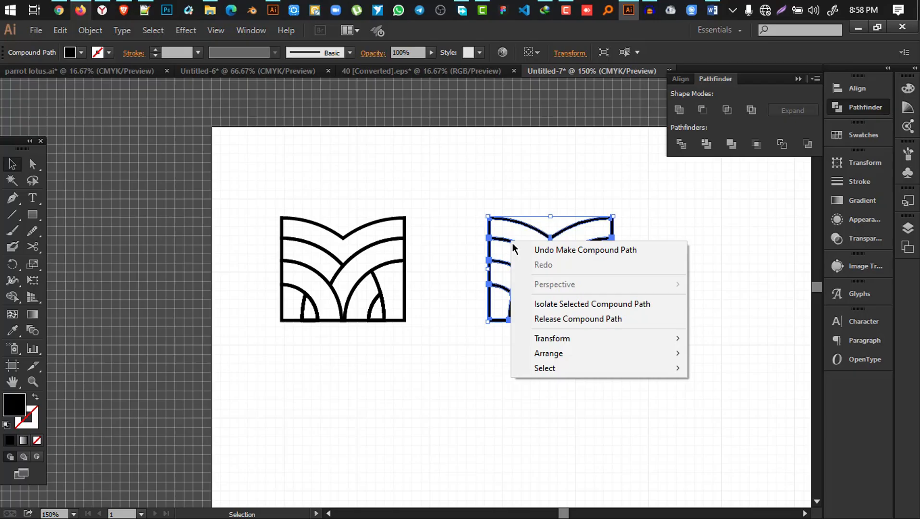
{"action": "left_click", "coordinate": [574, 320]}
{"action": "left_click_drag", "start_coordinate": [693, 292], "coordinate": [608, 269]}
{"action": "left_click", "coordinate": [607, 268]}
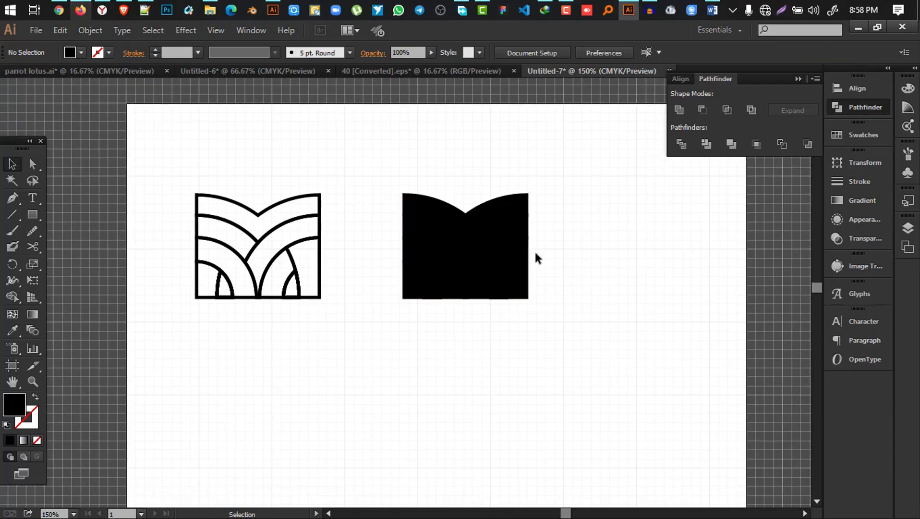
Step: Select all shapes of the black copy, shift them slightly away from the line symbol, and try a Pathfinder operation on them
{"action": "left_click_drag", "start_coordinate": [505, 245], "coordinate": [632, 249]}
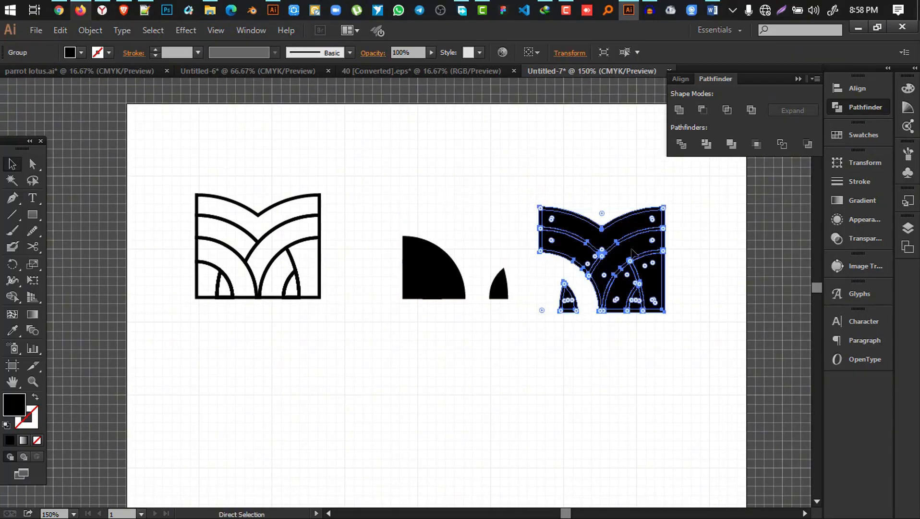
{"action": "left_click_drag", "start_coordinate": [543, 290], "coordinate": [408, 278]}
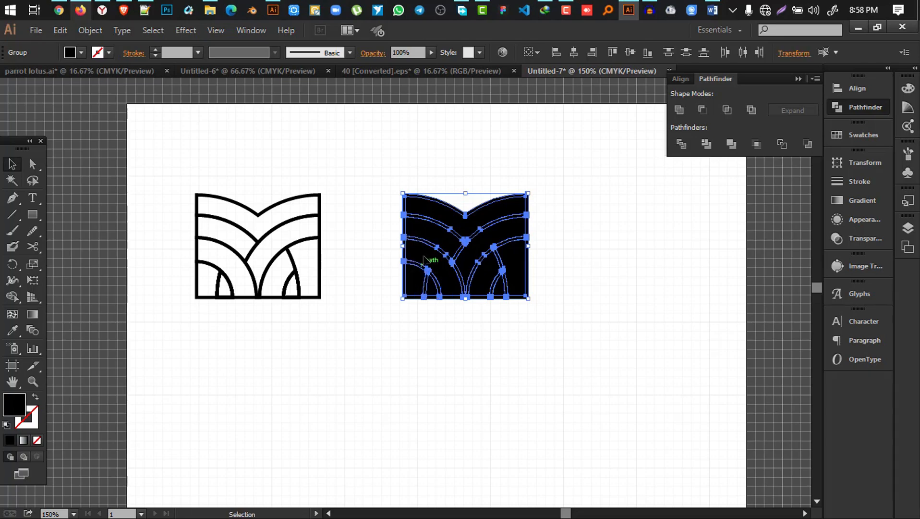
{"action": "left_click_drag", "start_coordinate": [422, 248], "coordinate": [466, 241]}
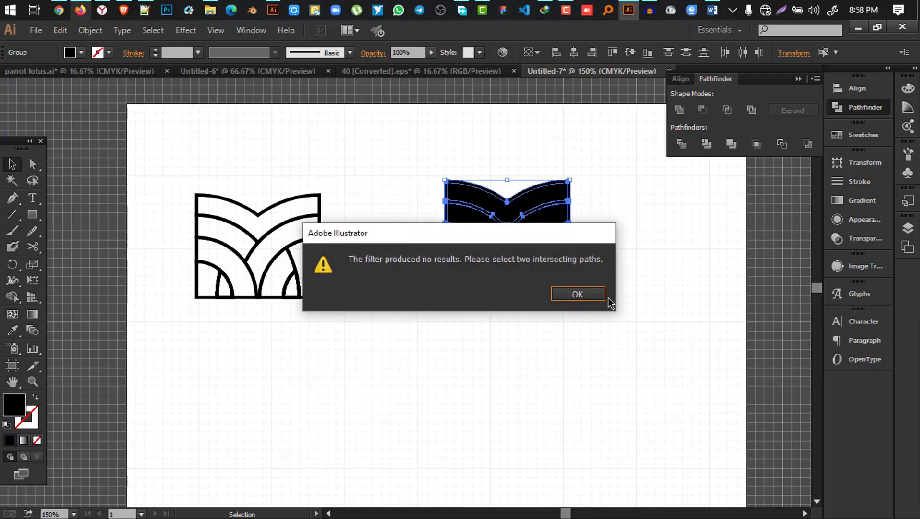
{"action": "left_click", "coordinate": [586, 294]}
Step: With the Shape Builder tool, cut the large arc line out of the lower right part of the black copy
{"action": "scroll", "coordinate": [544, 221], "scroll_direction": "up", "scroll_amount": 2, "text": "alt"}
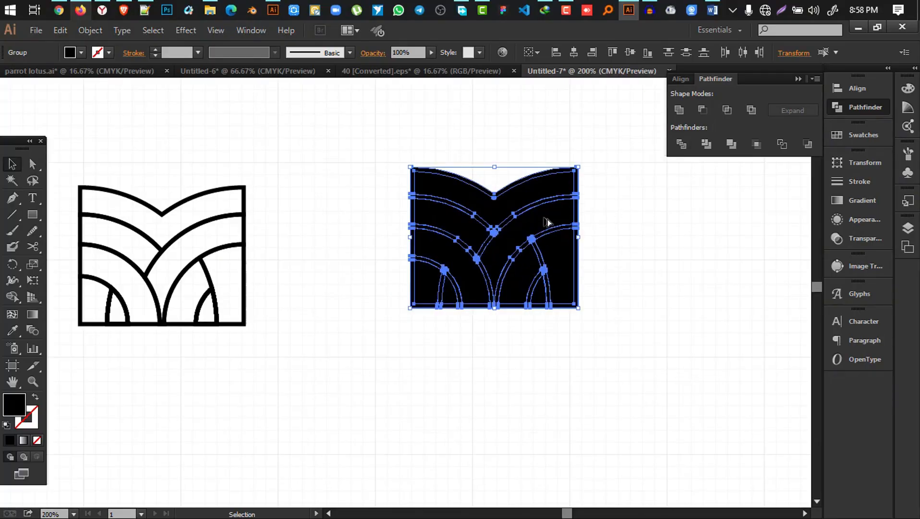
{"action": "scroll", "coordinate": [364, 261], "scroll_direction": "down", "scroll_amount": 2}
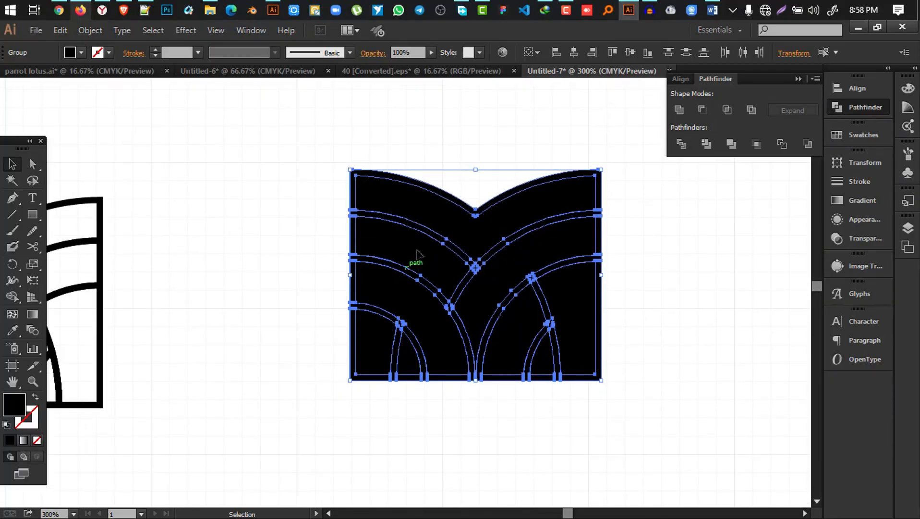
{"action": "left_click", "coordinate": [12, 296]}
{"action": "scroll", "coordinate": [500, 351], "scroll_direction": "up", "scroll_amount": 2, "text": "alt"}
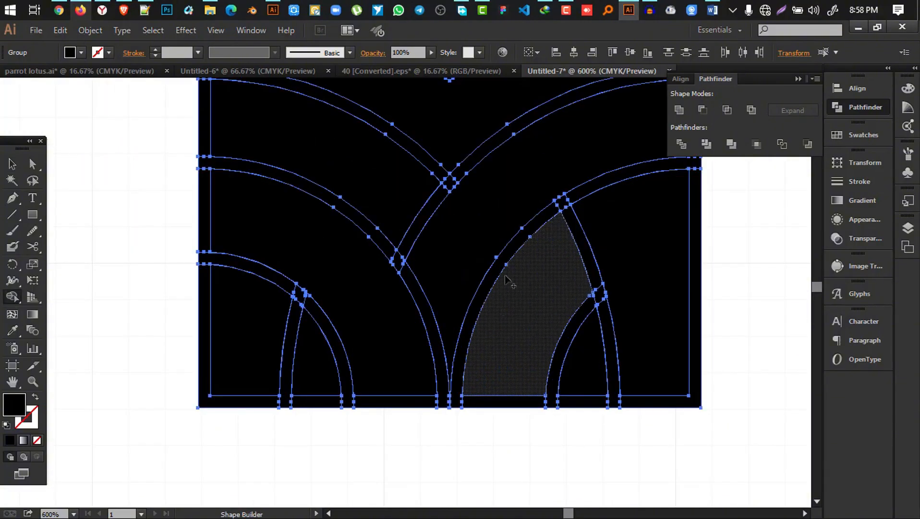
{"action": "left_click", "coordinate": [513, 246], "text": "alt"}
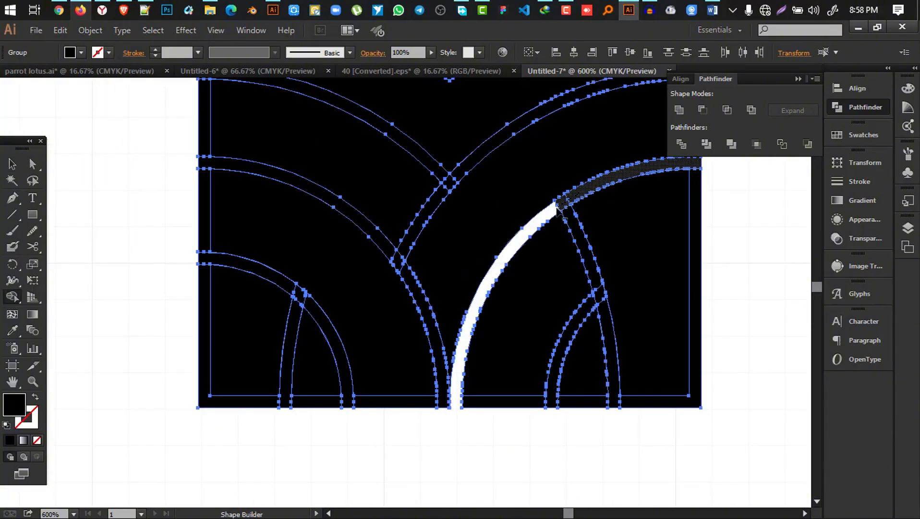
{"action": "left_click", "coordinate": [580, 233], "text": "alt"}
Step: Cut out the two small arc lines inside the lower right arc and the outer border strip around that area
{"action": "scroll", "coordinate": [583, 285], "scroll_direction": "up", "scroll_amount": 2}
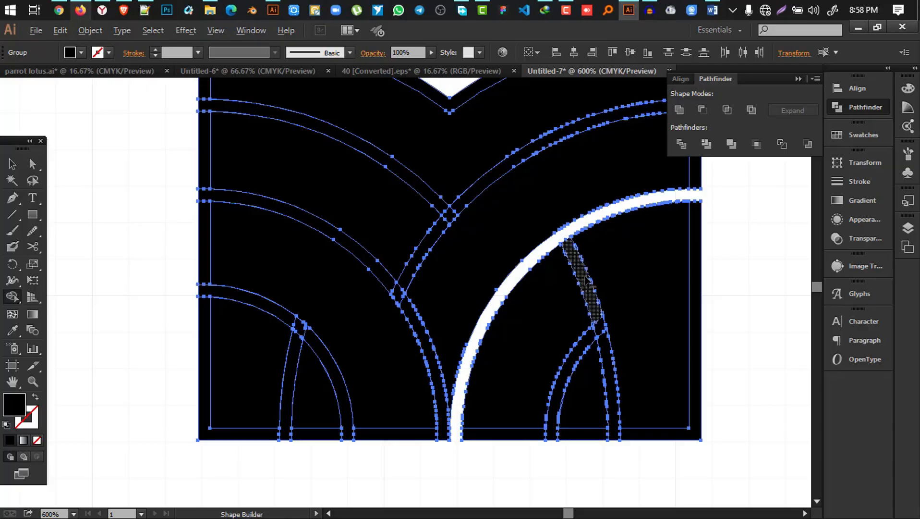
{"action": "left_click_drag", "start_coordinate": [588, 278], "coordinate": [604, 354]}
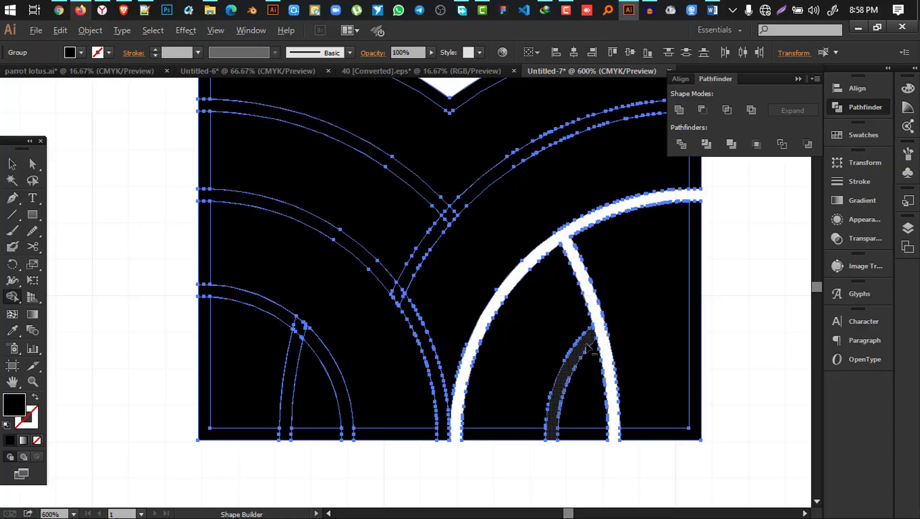
{"action": "left_click", "coordinate": [588, 437], "text": "alt"}
{"action": "mouse_move", "coordinate": [594, 438]}
{"action": "left_mouse_down"}
{"action": "mouse_move", "coordinate": [682, 437]}
{"action": "mouse_move", "coordinate": [547, 442]}
{"action": "left_mouse_up"}
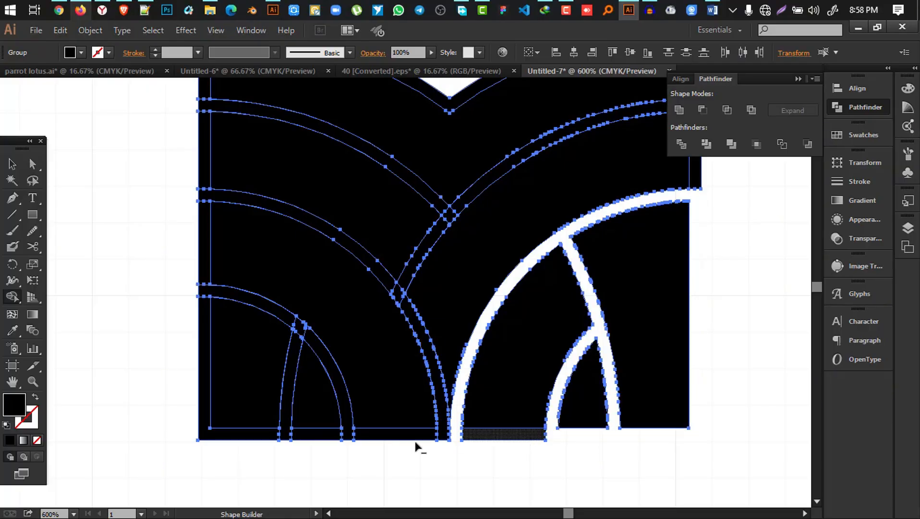
Step: Cut out the crossing upper arc lines and the middle left arc line of the black copy
{"action": "left_click_drag", "start_coordinate": [449, 413], "coordinate": [411, 281]}
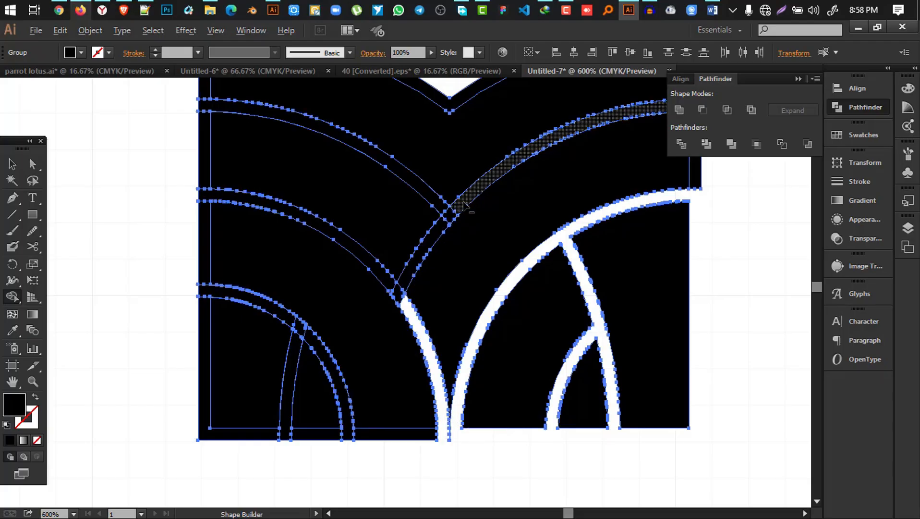
{"action": "left_click_drag", "start_coordinate": [458, 207], "coordinate": [438, 231]}
{"action": "left_click", "coordinate": [437, 208], "text": "alt"}
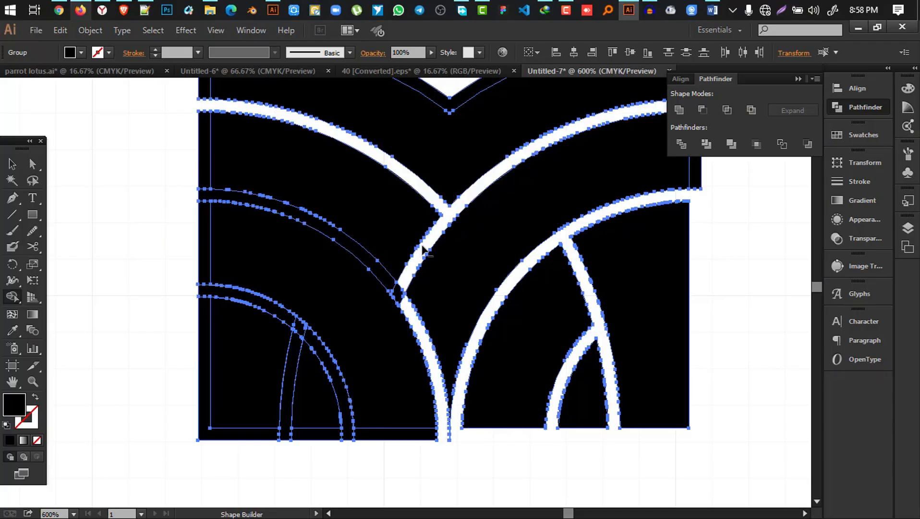
{"action": "left_click", "coordinate": [364, 315], "text": "alt"}
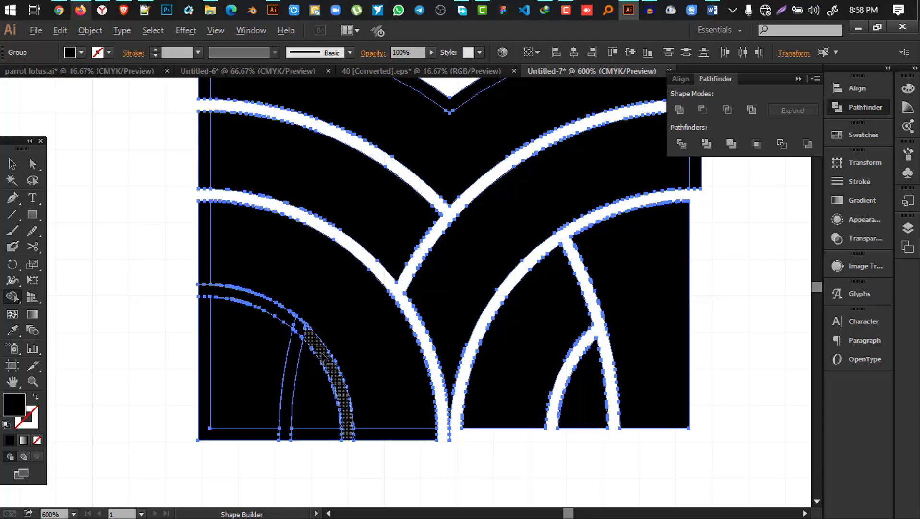
Step: Cut out the small arc lines in the lower left quarter circle and the border strip along the left base
{"action": "left_click_drag", "start_coordinate": [291, 318], "coordinate": [286, 316]}
{"action": "left_click", "coordinate": [294, 353], "text": "alt"}
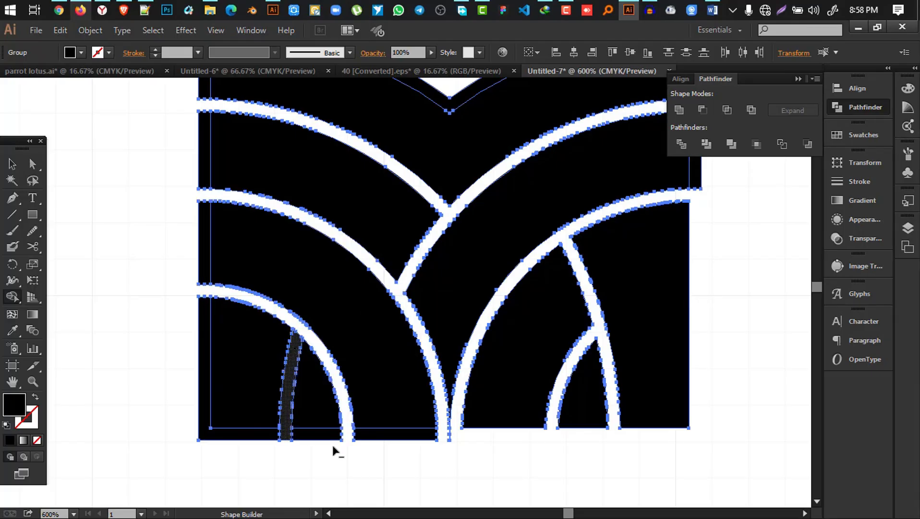
{"action": "left_click_drag", "start_coordinate": [429, 442], "coordinate": [256, 443]}
Step: Cut away the border strip along the V-shaped upper edge and the remaining border pieces on both sides
{"action": "scroll", "coordinate": [257, 443], "scroll_direction": "up", "scroll_amount": 6}
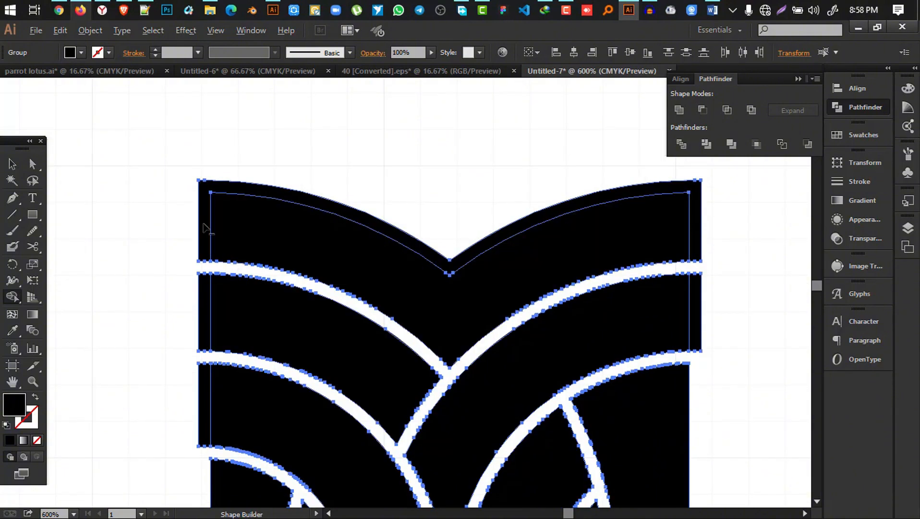
{"action": "left_click_drag", "start_coordinate": [205, 228], "coordinate": [707, 253]}
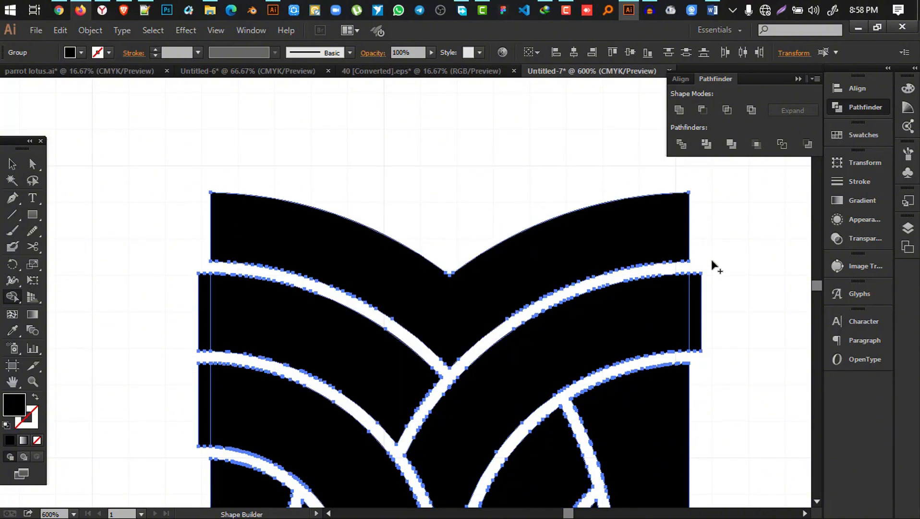
{"action": "left_click", "coordinate": [697, 295], "text": "alt"}
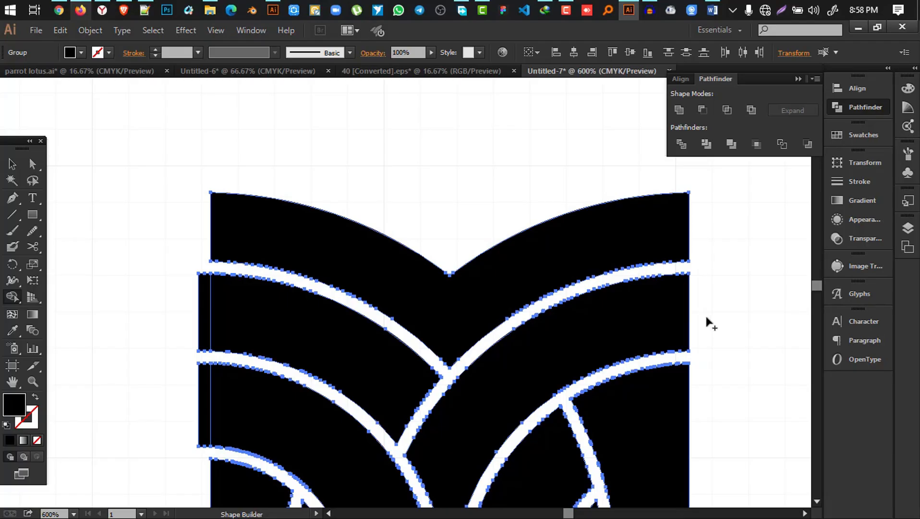
{"action": "left_click_drag", "start_coordinate": [204, 329], "coordinate": [208, 385]}
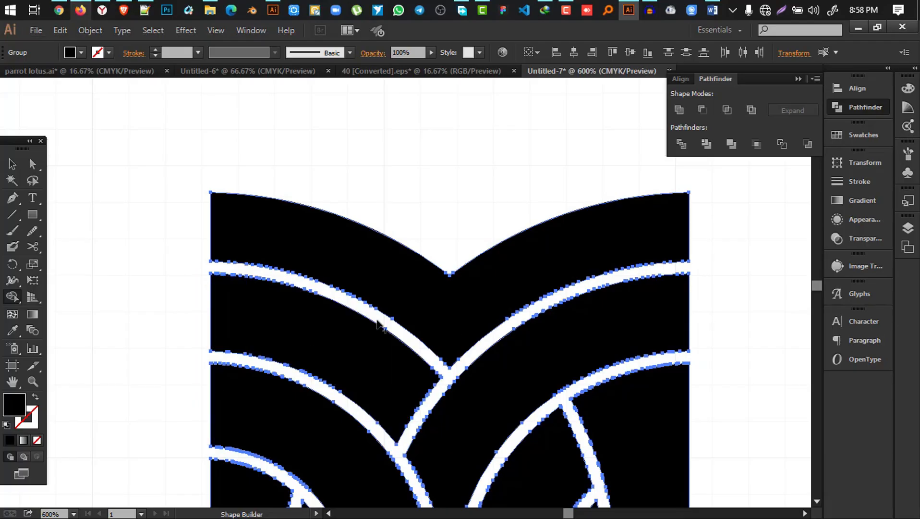
Step: Deselect the black copy and examine its cut lines closely, especially where the arcs meet at the centre of the base
{"action": "scroll", "coordinate": [427, 317], "scroll_direction": "down", "scroll_amount": 6}
{"action": "scroll", "coordinate": [457, 304], "scroll_direction": "down", "scroll_amount": 2}
{"action": "scroll", "coordinate": [458, 304], "scroll_direction": "down", "scroll_amount": 3}
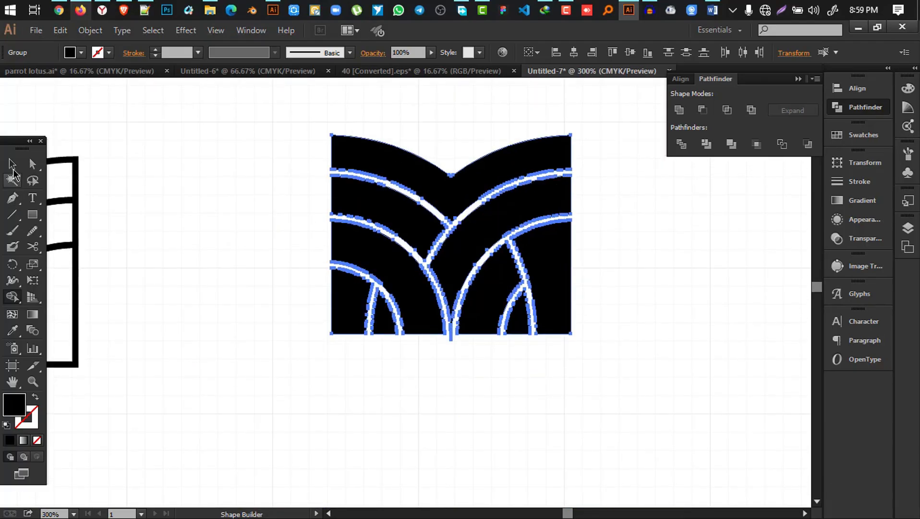
{"action": "left_click", "coordinate": [12, 164]}
{"action": "left_click", "coordinate": [423, 354]}
{"action": "scroll", "coordinate": [435, 326], "scroll_direction": "up", "scroll_amount": 4}
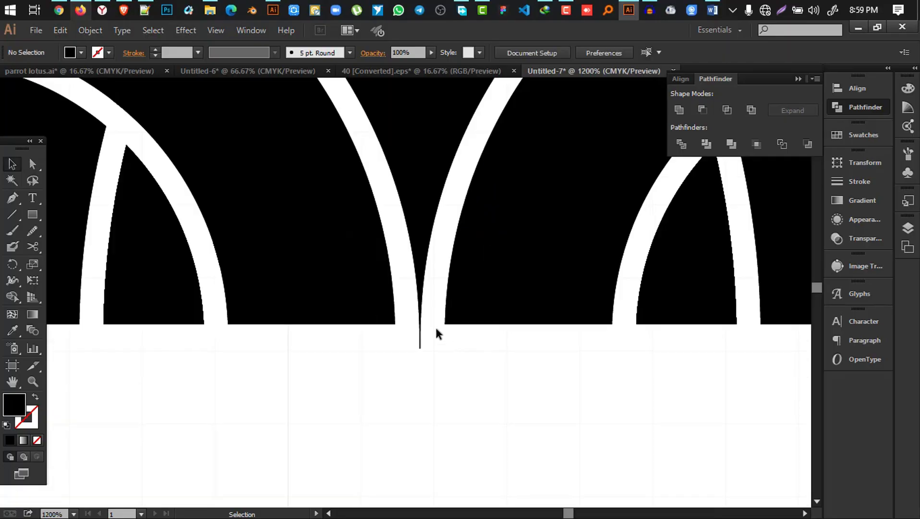
{"action": "left_click", "coordinate": [422, 343]}
{"action": "scroll", "coordinate": [465, 366], "scroll_direction": "down", "scroll_amount": 7}
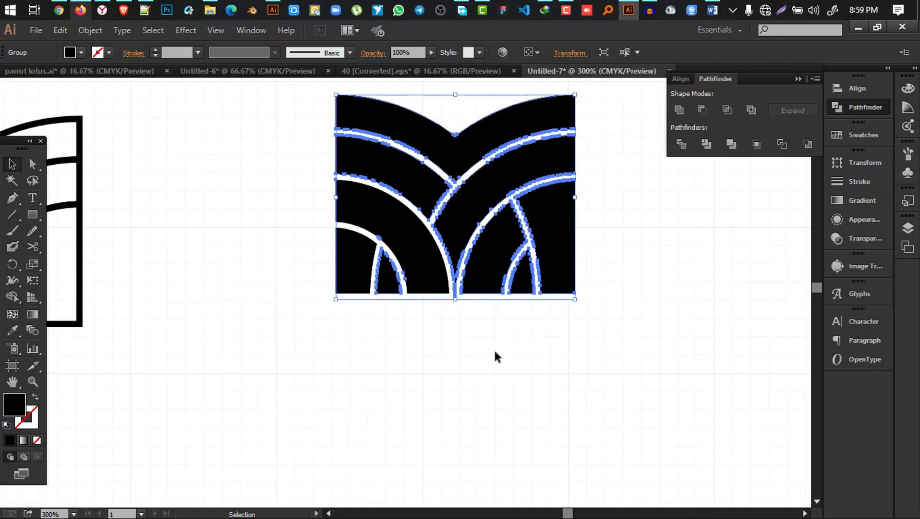
{"action": "left_click", "coordinate": [304, 300]}
{"action": "left_click_drag", "start_coordinate": [218, 286], "coordinate": [330, 226]}
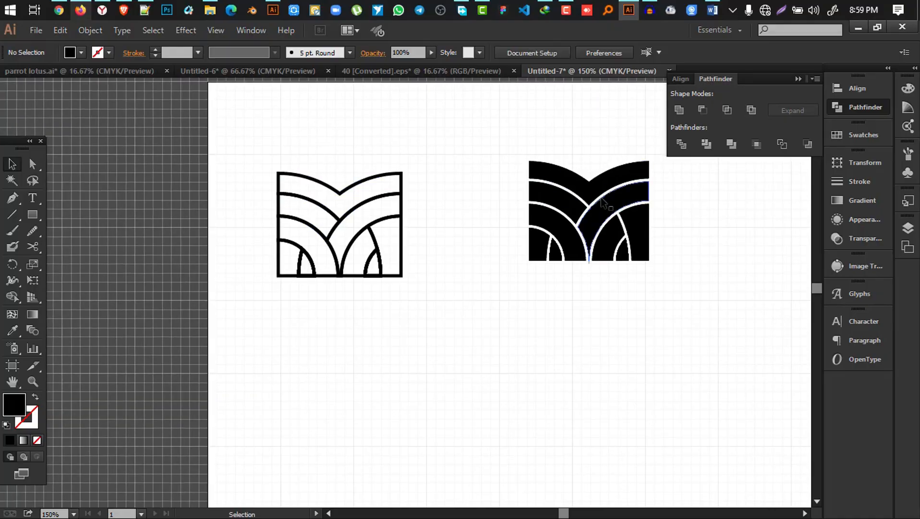
Step: Hide the document grid behind the line and black versions of the symbol
{"action": "scroll", "coordinate": [586, 227], "scroll_direction": "down", "scroll_amount": 2}
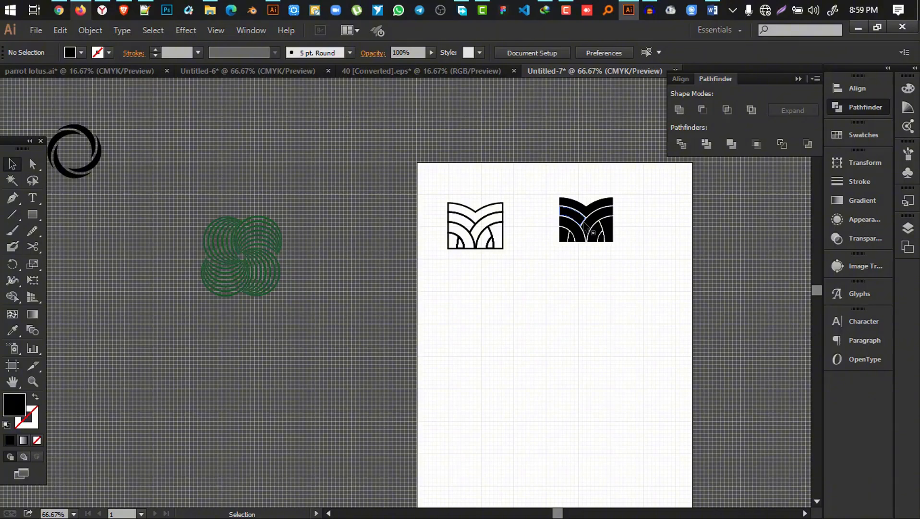
{"action": "scroll", "coordinate": [626, 249], "scroll_direction": "down", "scroll_amount": 1}
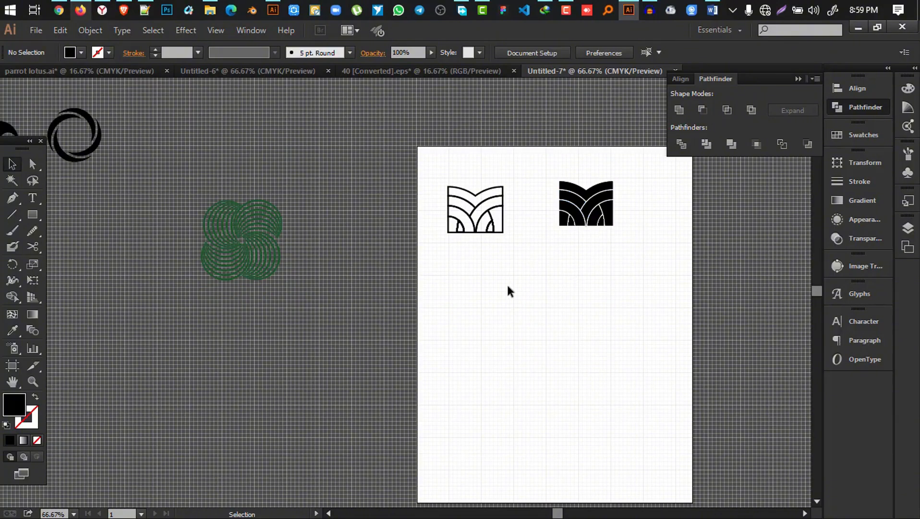
{"action": "left_click_drag", "start_coordinate": [640, 252], "coordinate": [551, 267]}
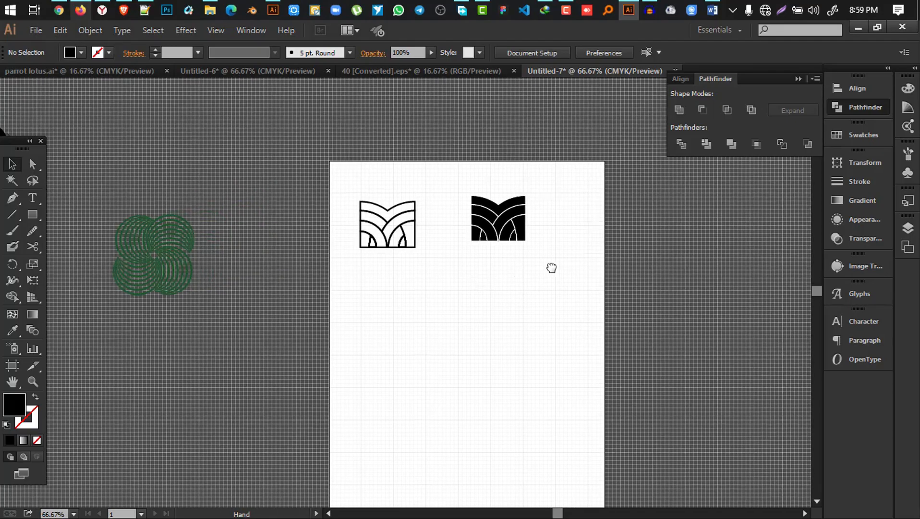
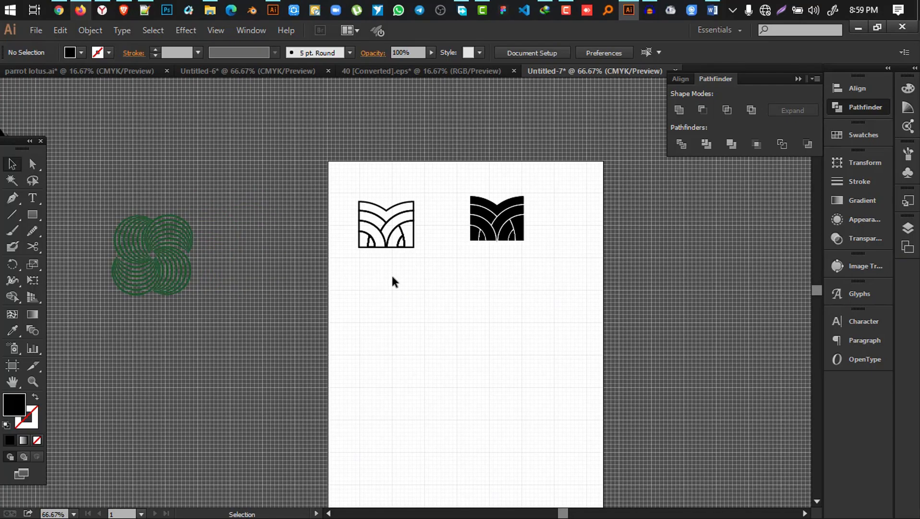
{"action": "scroll", "coordinate": [392, 277], "scroll_direction": "down", "scroll_amount": 3}
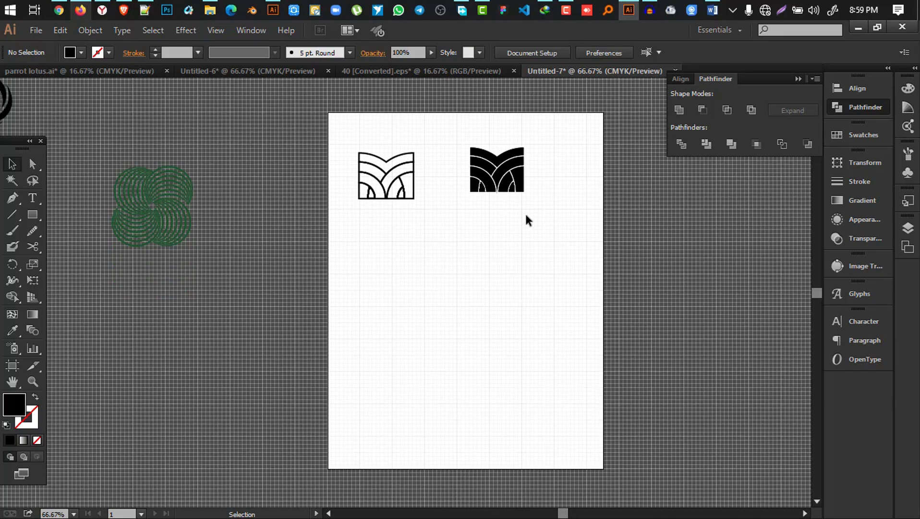
{"action": "left_click_drag", "start_coordinate": [391, 201], "coordinate": [389, 187]}
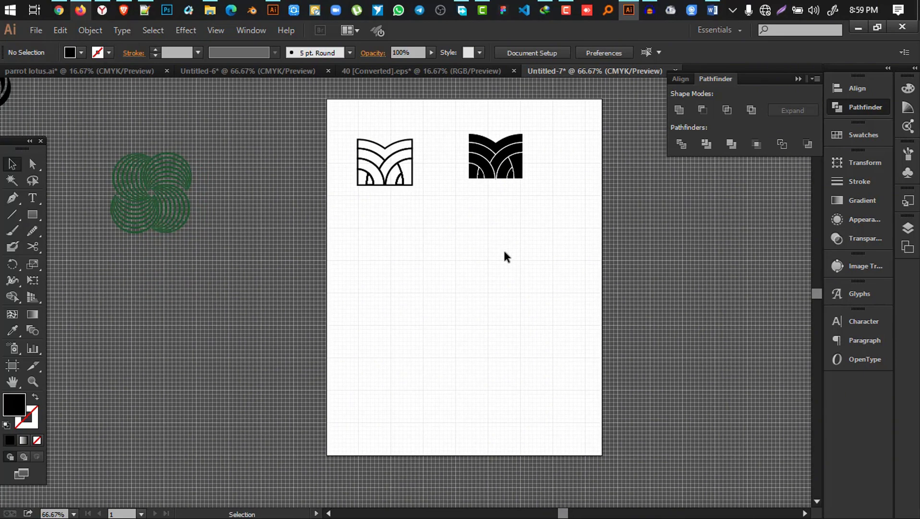
{"action": "left_click", "coordinate": [216, 31]}
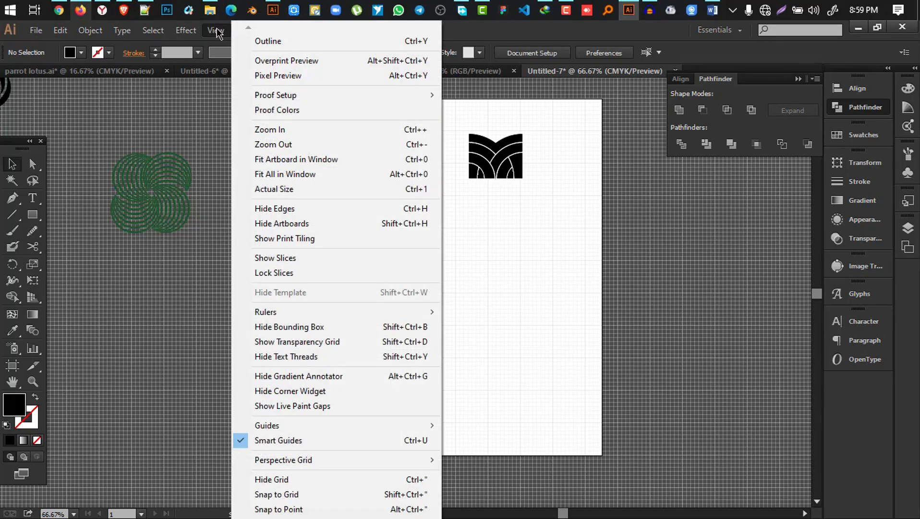
{"action": "left_click", "coordinate": [216, 31]}
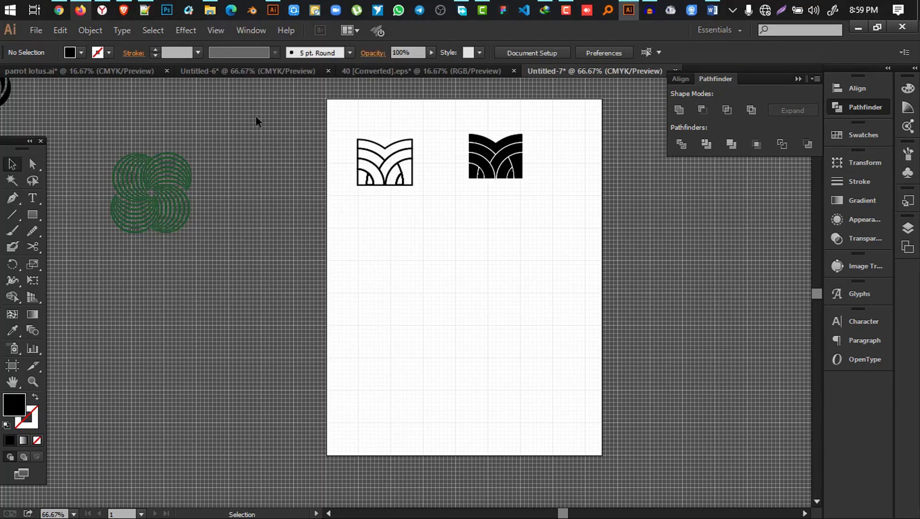
{"action": "left_click", "coordinate": [190, 32]}
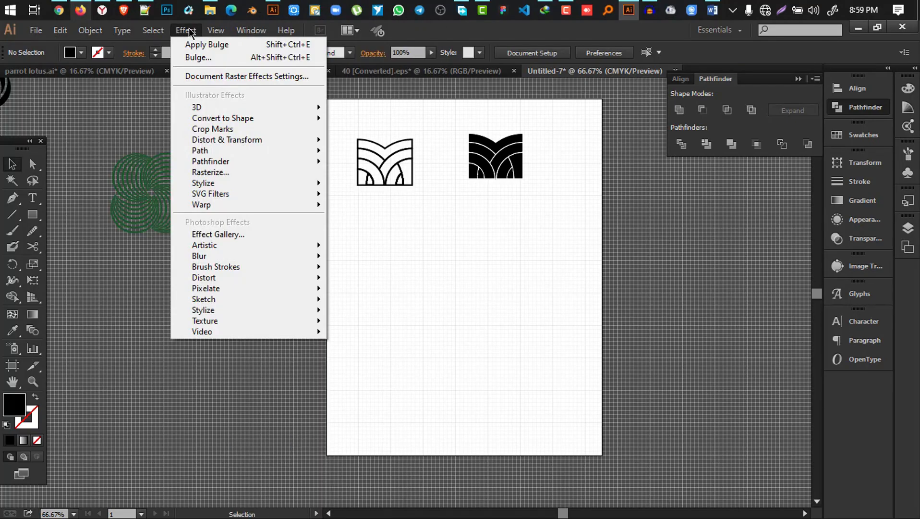
{"action": "left_click", "coordinate": [216, 32]}
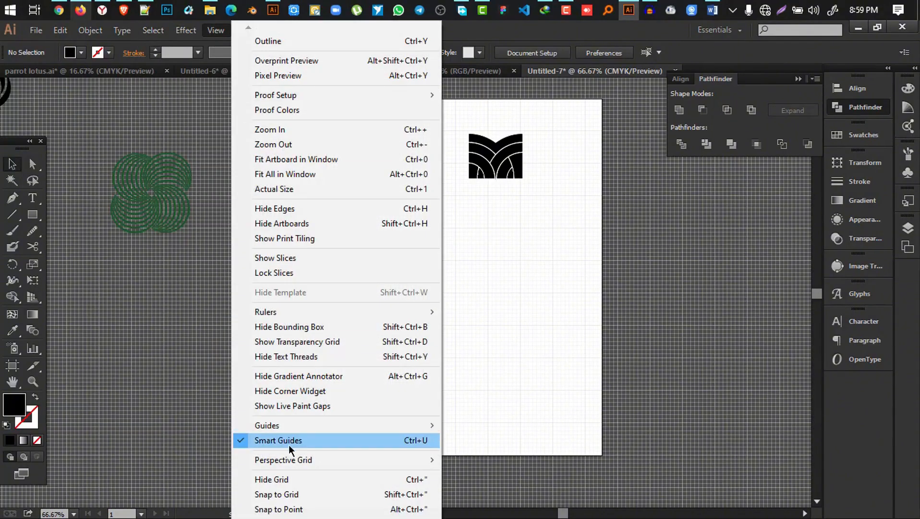
{"action": "left_click", "coordinate": [292, 479]}
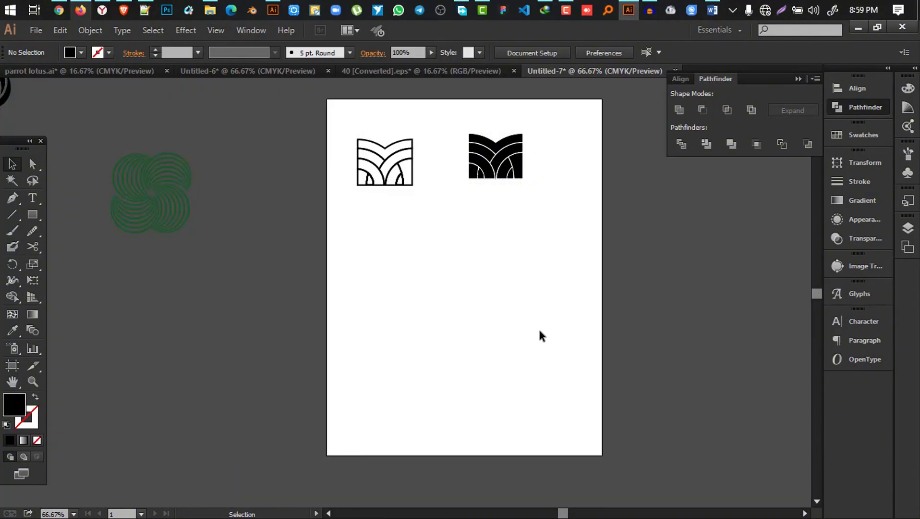
Step: Move the yin-yang, ring and green spiral symbols together from beside the artboard onto it, below the line and black versions
{"action": "scroll", "coordinate": [357, 244], "scroll_direction": "up", "scroll_amount": 2}
{"action": "scroll", "coordinate": [359, 248], "scroll_direction": "down", "scroll_amount": 2}
{"action": "left_click_drag", "start_coordinate": [306, 297], "coordinate": [6, 143]}
{"action": "left_click_drag", "start_coordinate": [229, 192], "coordinate": [470, 267]}
Step: Try to scale the yin-yang, ring and green spiral symbols down together, and inspect them up close on the artboard
{"action": "left_click_drag", "start_coordinate": [582, 290], "coordinate": [509, 266]}
{"action": "left_click", "coordinate": [681, 274]}
{"action": "scroll", "coordinate": [505, 259], "scroll_direction": "up", "scroll_amount": 2}
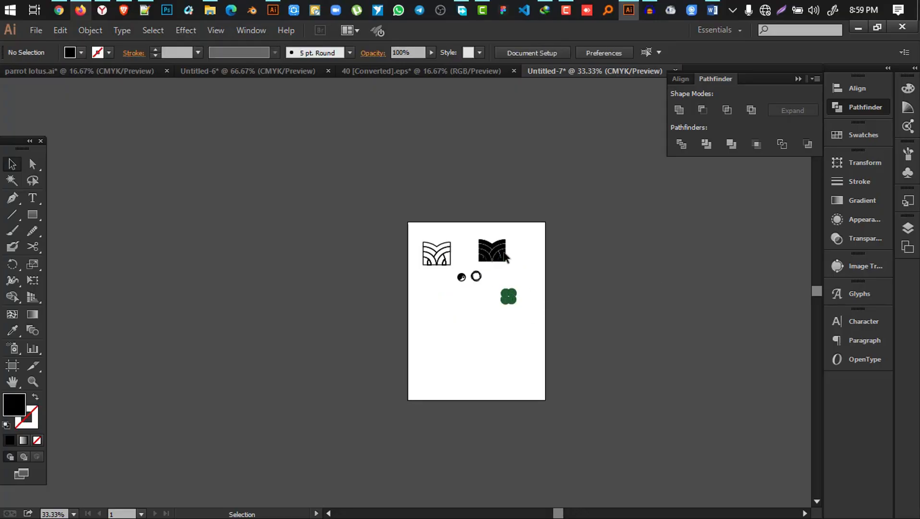
{"action": "scroll", "coordinate": [489, 322], "scroll_direction": "up", "scroll_amount": 4}
{"action": "scroll", "coordinate": [462, 296], "scroll_direction": "down", "scroll_amount": 3}
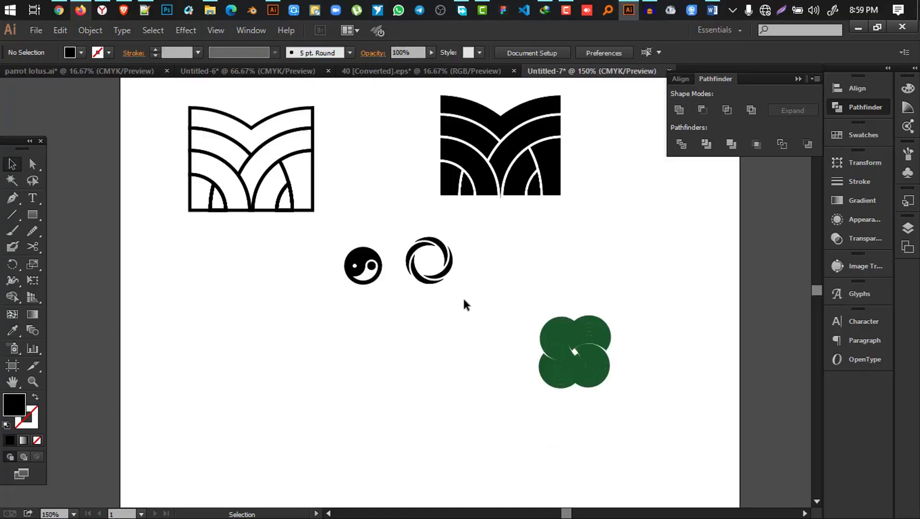
{"action": "scroll", "coordinate": [405, 306], "scroll_direction": "down", "scroll_amount": 1}
{"action": "key", "text": "space"}
{"action": "left_click_drag", "start_coordinate": [401, 256], "coordinate": [379, 270]}
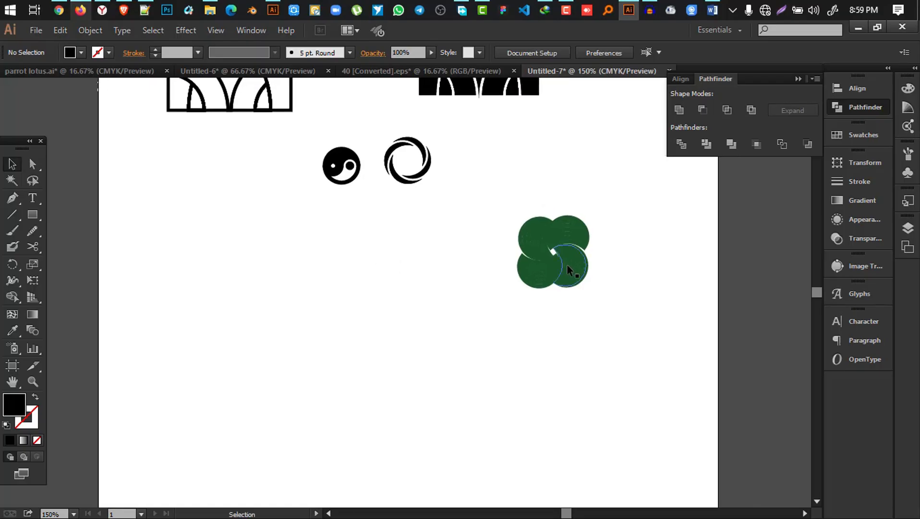
Step: Undo the joint scaling and repositioning of the three symbols and deselect them
{"action": "key", "text": "ctrl+z"}
{"action": "key", "text": "ctrl+z"}
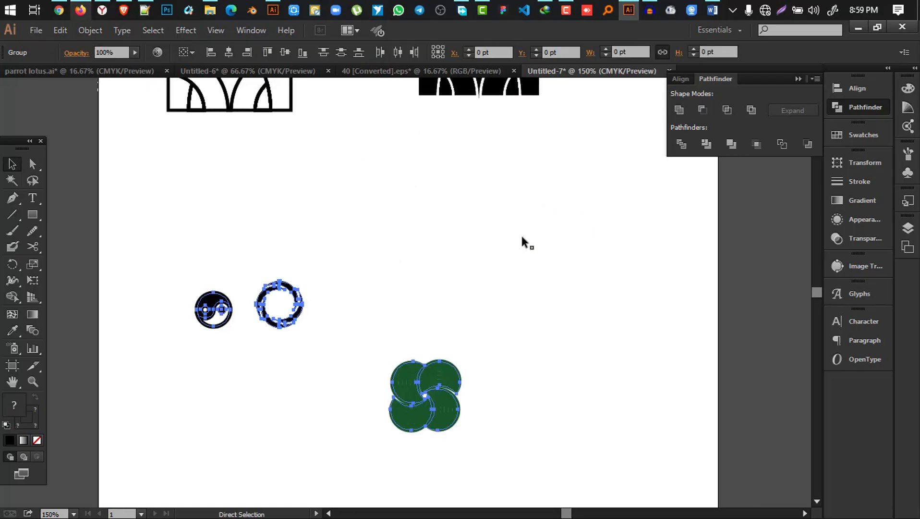
{"action": "left_click", "coordinate": [596, 290]}
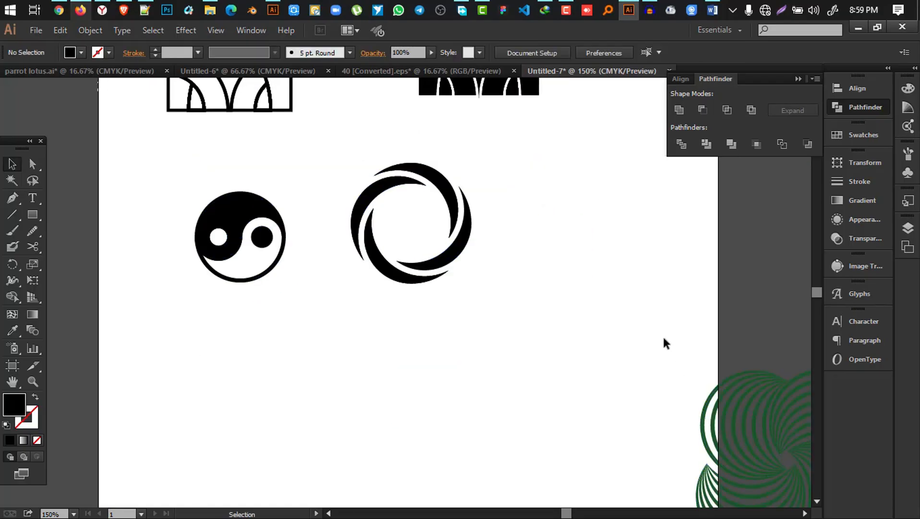
Step: Place the green spiral emblem on the artboard beside the ring symbol and resize it about its centre to a slightly smaller size
{"action": "left_click_drag", "start_coordinate": [662, 334], "coordinate": [530, 201]}
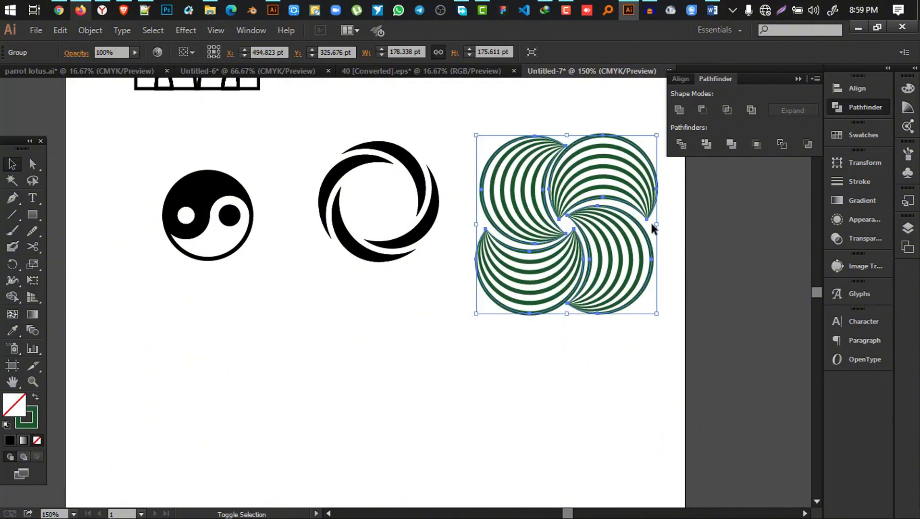
{"action": "left_click_drag", "start_coordinate": [658, 225], "coordinate": [583, 232]}
{"action": "left_click", "coordinate": [580, 217]}
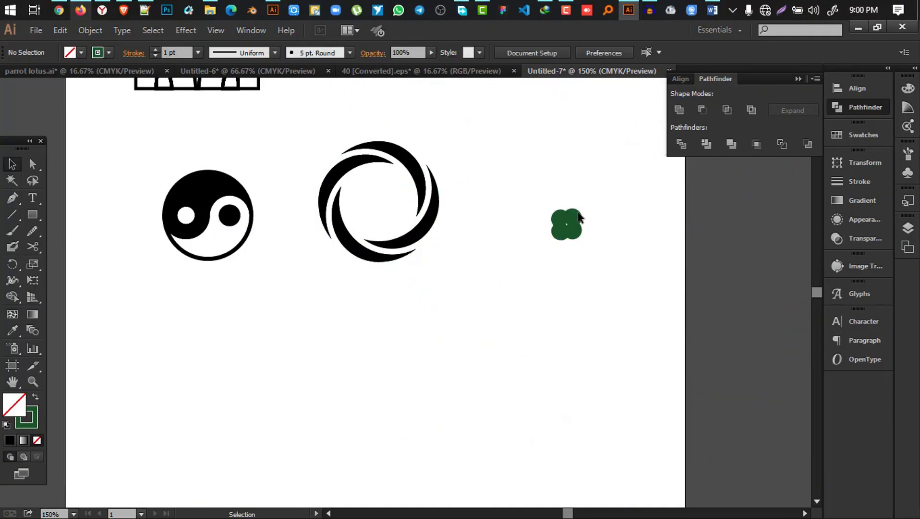
{"action": "key", "text": "ctrl+z"}
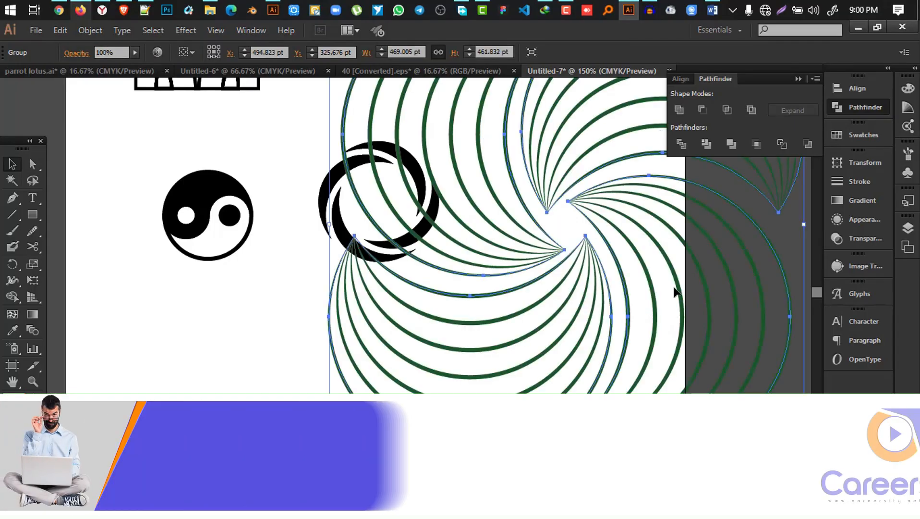
{"action": "left_click_drag", "start_coordinate": [329, 224], "coordinate": [645, 226]}
{"action": "left_click_drag", "start_coordinate": [725, 231], "coordinate": [556, 192]}
{"action": "left_click", "coordinate": [221, 200]}
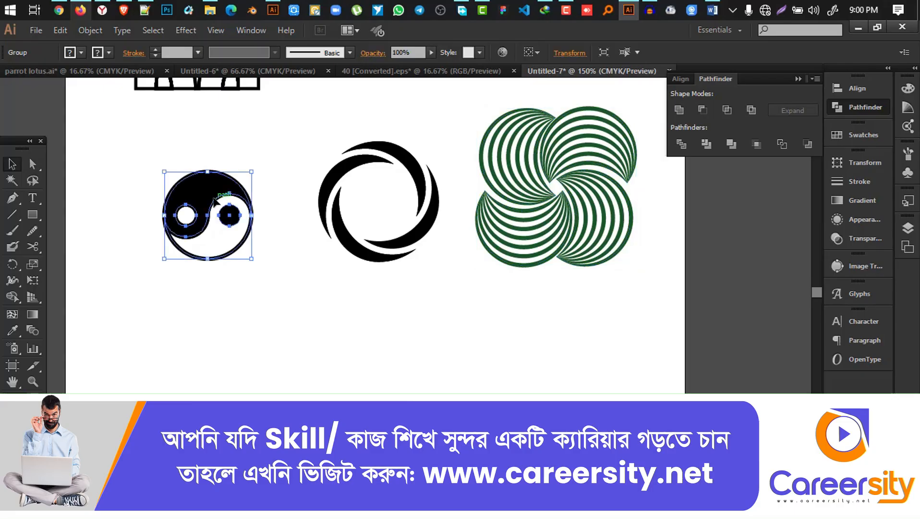
{"action": "left_click", "coordinate": [90, 30]}
{"action": "left_click", "coordinate": [144, 174]}
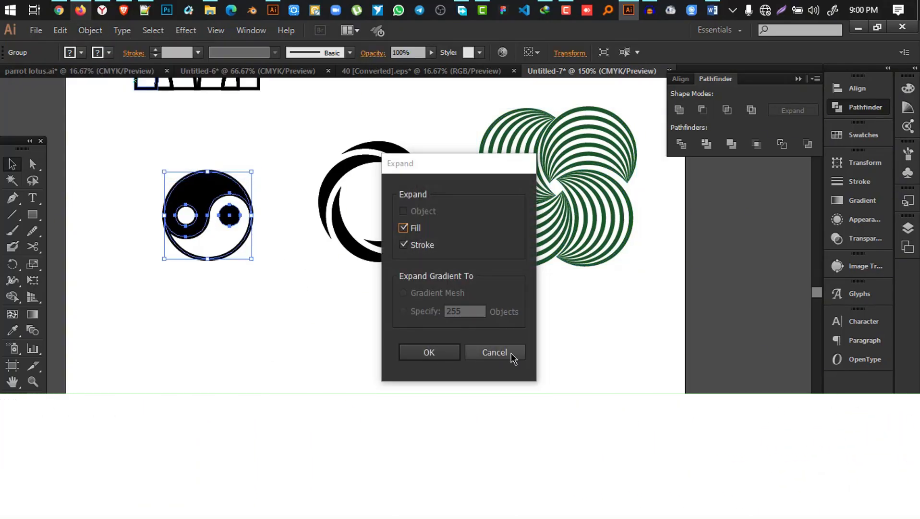
{"action": "left_click", "coordinate": [512, 354]}
Step: Duplicate the yin-yang symbol below the original, and expand the original's fill and stroke
{"action": "left_click_drag", "start_coordinate": [221, 226], "coordinate": [275, 342]}
{"action": "left_click", "coordinate": [181, 200]}
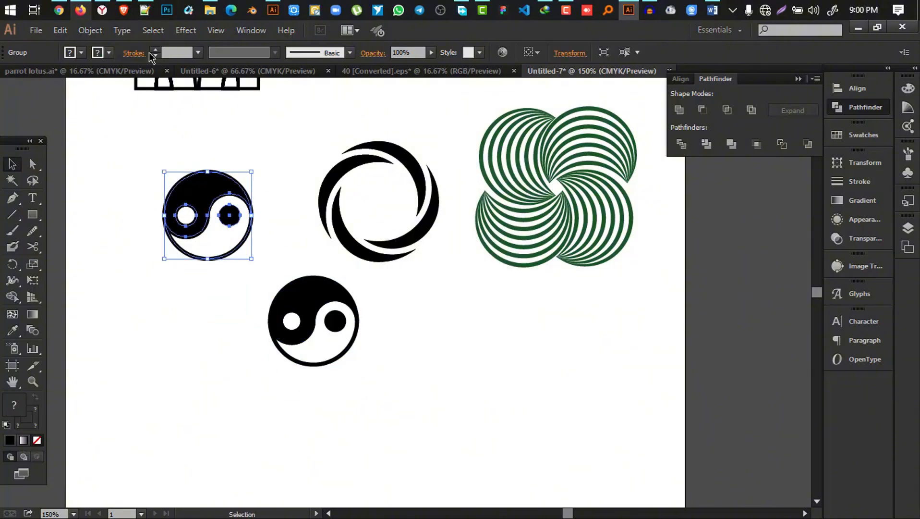
{"action": "left_click", "coordinate": [90, 29]}
{"action": "left_click", "coordinate": [166, 175]}
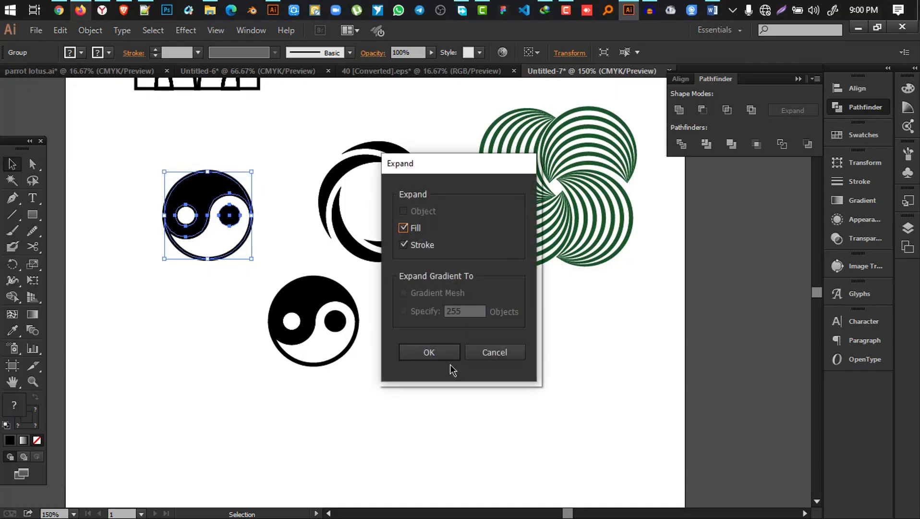
{"action": "left_click", "coordinate": [433, 352]}
{"action": "left_click", "coordinate": [457, 354]}
Step: Scale the expanded yin-yang symbol down proportionally about its centre and deselect it
{"action": "left_click", "coordinate": [246, 237]}
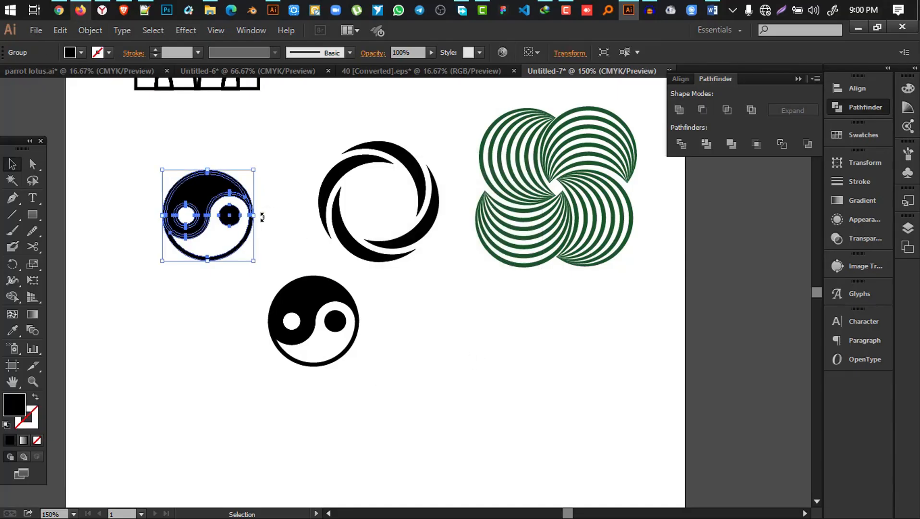
{"action": "left_click_drag", "start_coordinate": [254, 219], "coordinate": [240, 219]}
{"action": "left_click", "coordinate": [267, 177]}
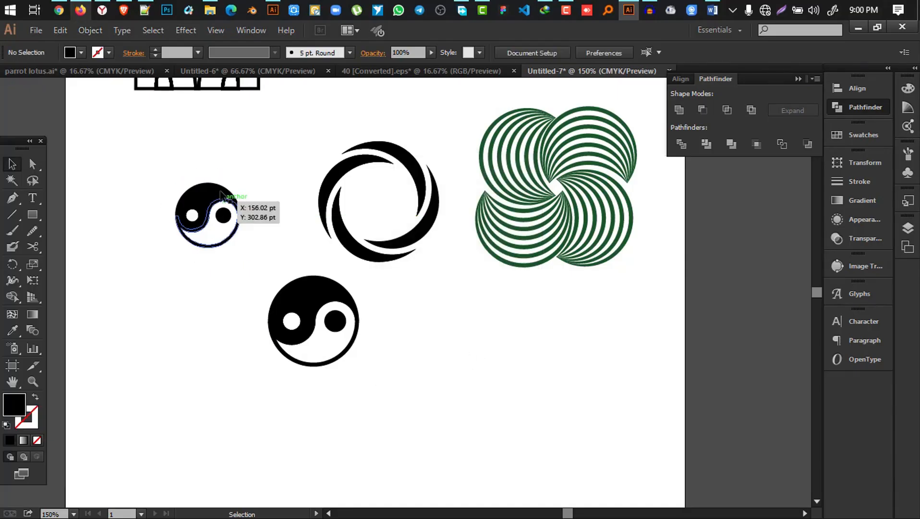
Step: Try to scale the unexpanded yin-yang copy down about its centre to compare its stroke weight, and undo the scaling
{"action": "left_click", "coordinate": [332, 282]}
{"action": "left_click", "coordinate": [358, 316], "text": "shift"}
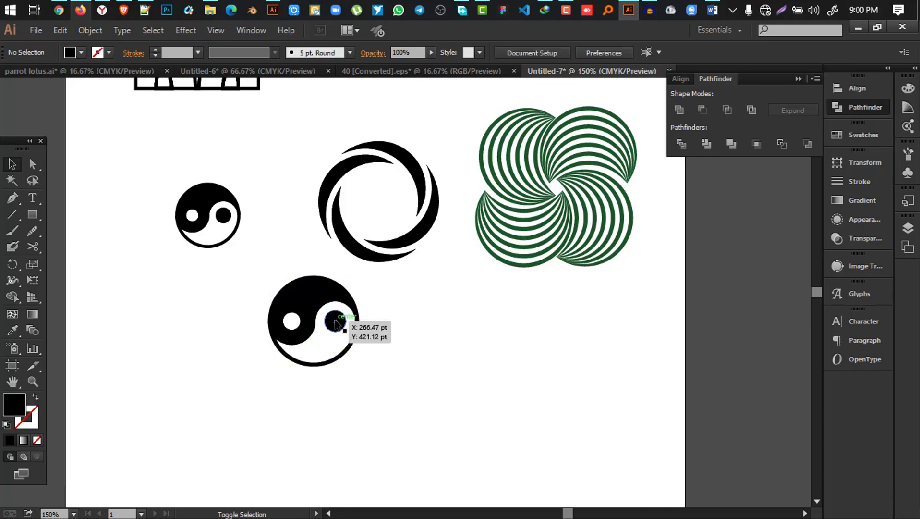
{"action": "left_click", "coordinate": [344, 288]}
{"action": "left_click_drag", "start_coordinate": [359, 321], "coordinate": [334, 321]}
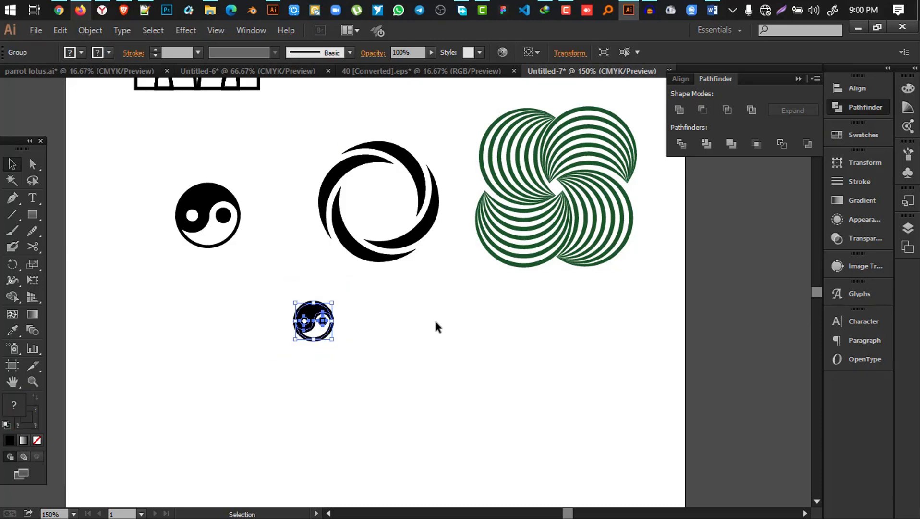
{"action": "left_click", "coordinate": [434, 320]}
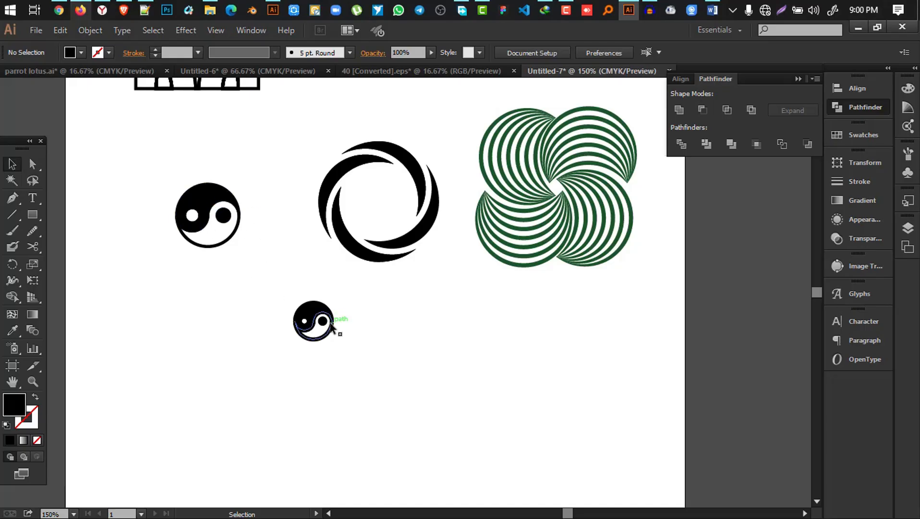
{"action": "key", "text": "ctrl+z"}
{"action": "left_click", "coordinate": [483, 365]}
Step: Delete the unexpanded yin-yang copy below the ring symbol
{"action": "scroll", "coordinate": [476, 311], "scroll_direction": "down", "scroll_amount": 3}
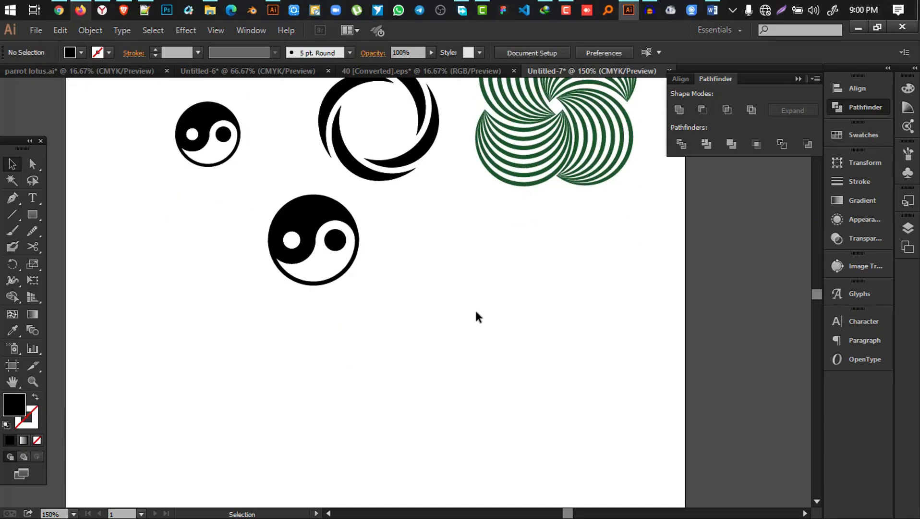
{"action": "key", "text": "ctrl+minus"}
{"action": "key", "text": "ctrl+minus"}
{"action": "left_click_drag", "start_coordinate": [389, 276], "coordinate": [251, 208]}
{"action": "key", "text": "Delete"}
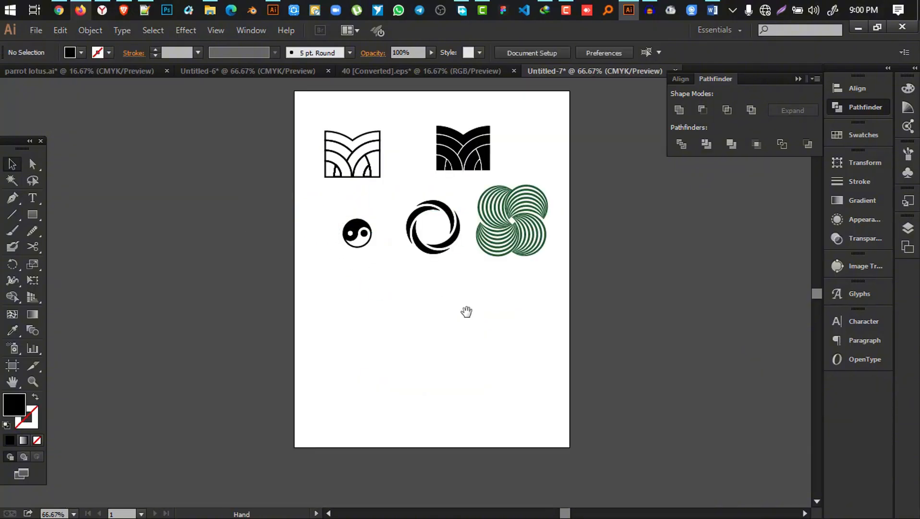
{"action": "left_click_drag", "start_coordinate": [469, 313], "coordinate": [428, 320]}
{"action": "scroll", "coordinate": [469, 339], "scroll_direction": "up", "scroll_amount": 1}
{"action": "scroll", "coordinate": [464, 335], "scroll_direction": "down", "scroll_amount": 2}
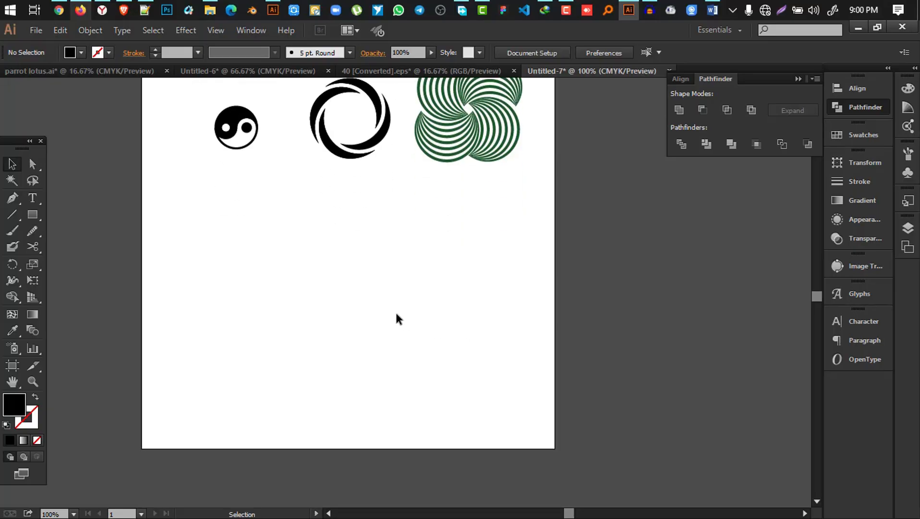
{"action": "scroll", "coordinate": [375, 315], "scroll_direction": "up", "scroll_amount": 1}
{"action": "left_click_drag", "start_coordinate": [404, 272], "coordinate": [441, 265]}
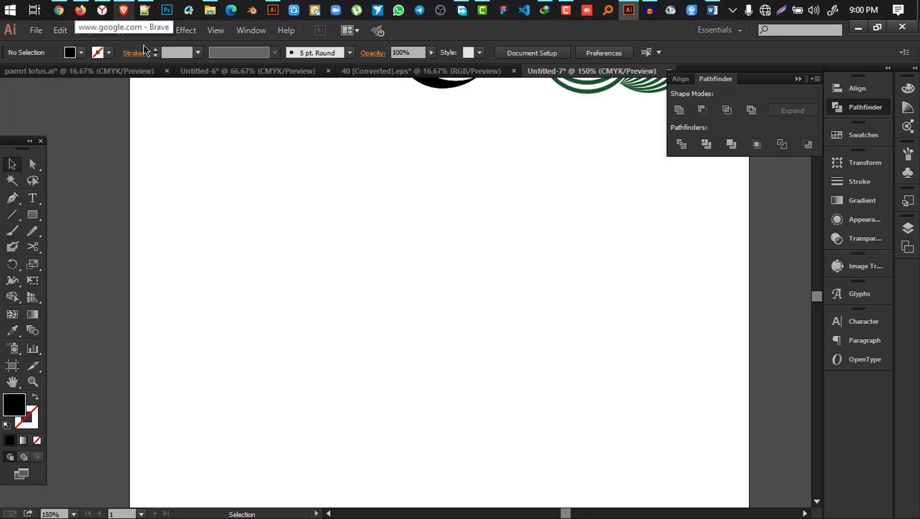
Step: Search the computer's files for "grid" in Everything and look through the matching files
{"action": "left_click", "coordinate": [733, 10]}
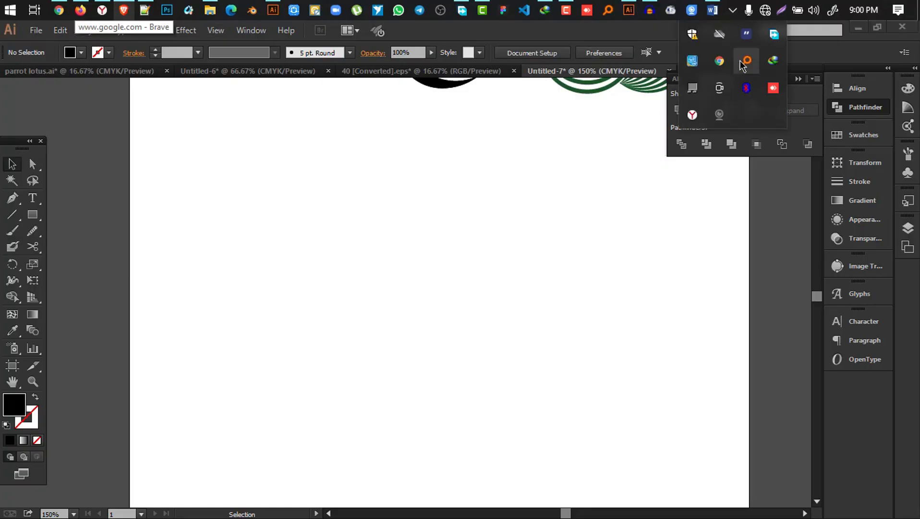
{"action": "left_click", "coordinate": [747, 60]}
{"action": "type", "text": "g"}
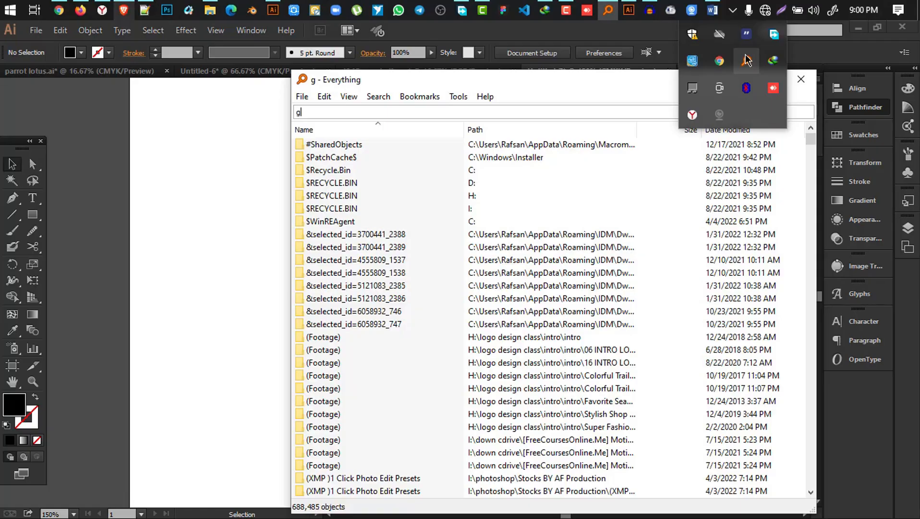
{"action": "type", "text": "rid"}
{"action": "scroll", "coordinate": [660, 254], "scroll_direction": "down", "scroll_amount": 12}
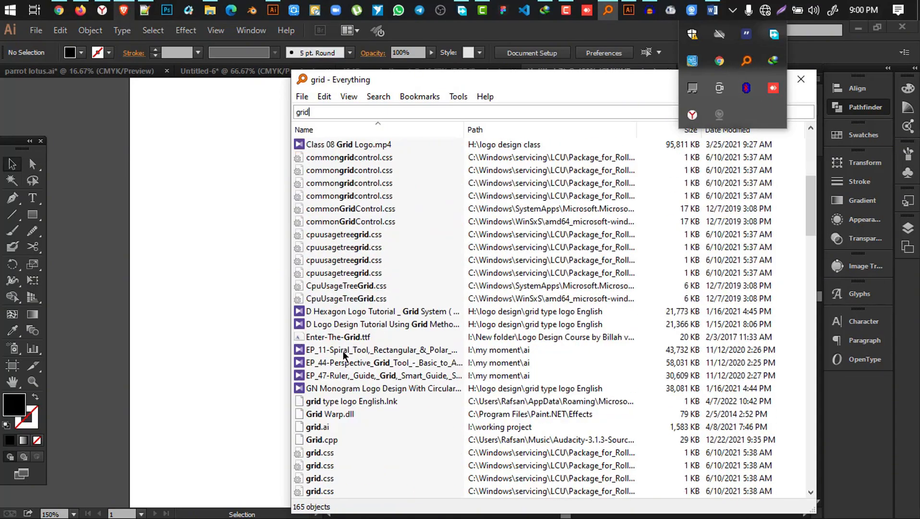
{"action": "scroll", "coordinate": [454, 330], "scroll_direction": "down", "scroll_amount": 20}
{"action": "scroll", "coordinate": [442, 320], "scroll_direction": "up", "scroll_amount": 5}
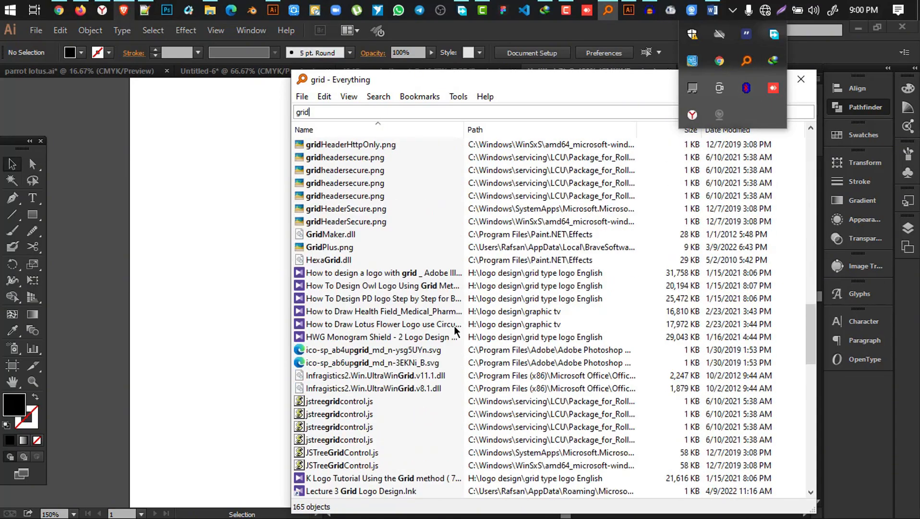
Step: Open gridheadersecure.png in Picasa Photo Viewer to check it, and close both the viewer and the file search
{"action": "left_click", "coordinate": [339, 183]}
{"action": "double_click", "coordinate": [338, 183]}
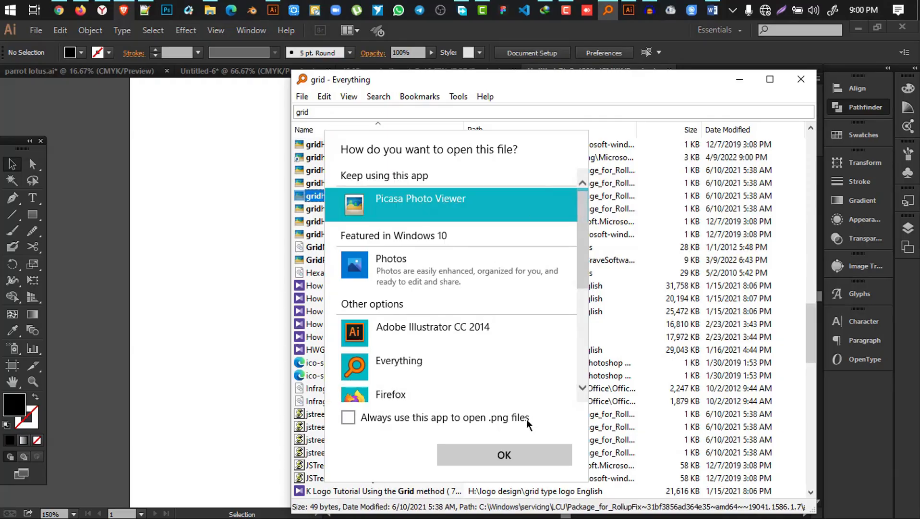
{"action": "left_click", "coordinate": [505, 455]}
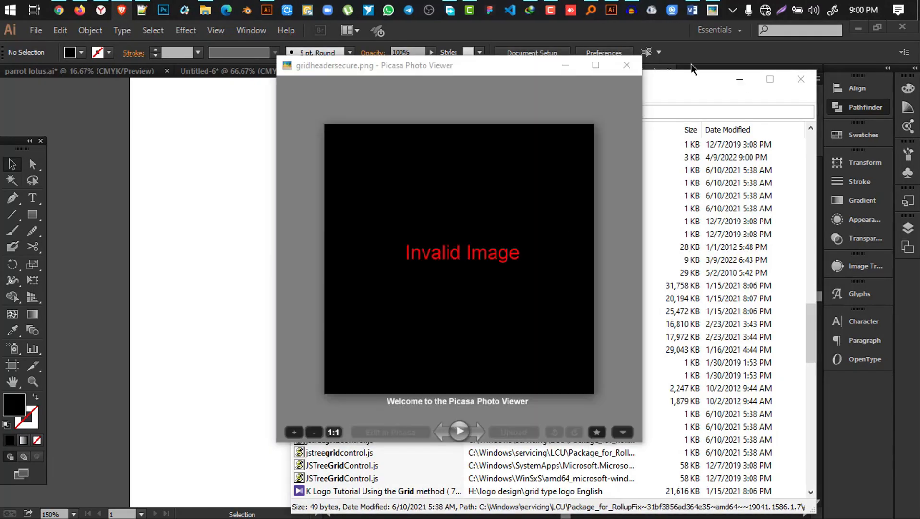
{"action": "left_click", "coordinate": [627, 65]}
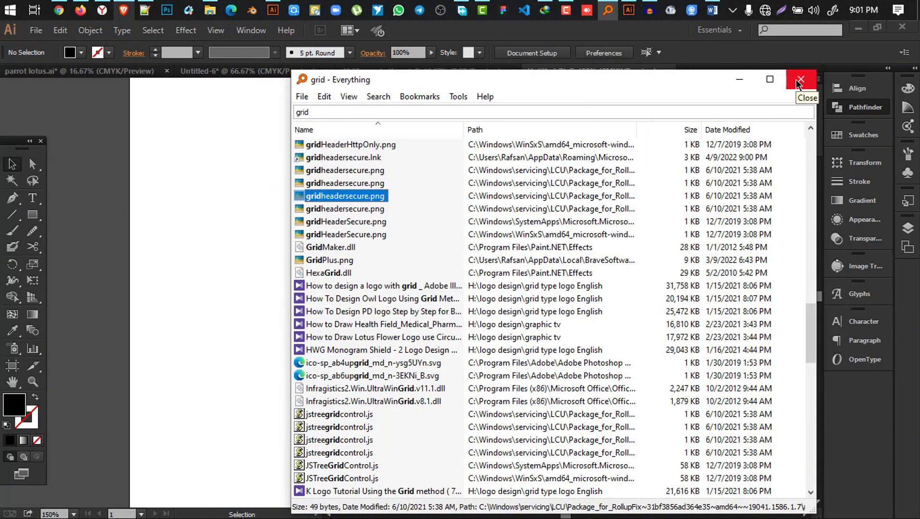
{"action": "left_click", "coordinate": [796, 79]}
Step: Review the finished logos on the artboard by selecting the two square pattern logos and the three circular symbols in turn, and deselect them
{"action": "scroll", "coordinate": [547, 240], "scroll_direction": "up", "scroll_amount": 5}
{"action": "scroll", "coordinate": [494, 321], "scroll_direction": "up", "scroll_amount": 3}
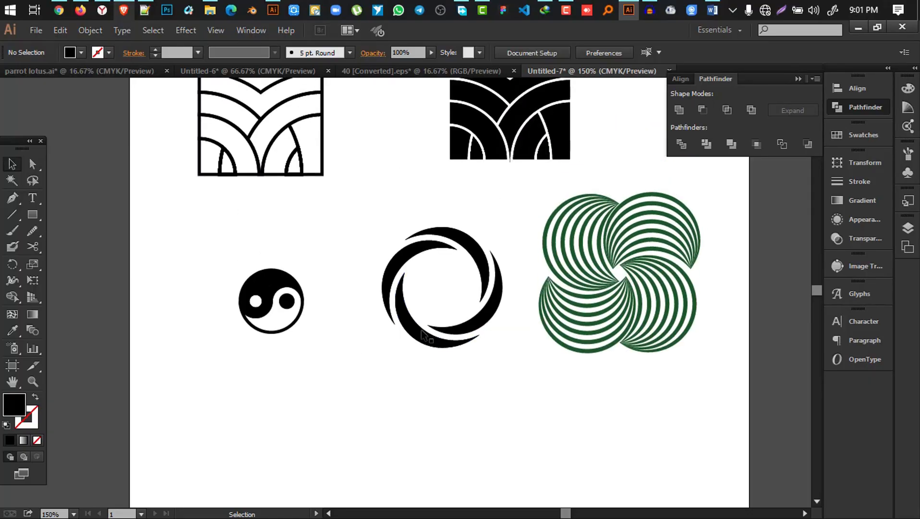
{"action": "scroll", "coordinate": [414, 324], "scroll_direction": "down", "scroll_amount": 3}
{"action": "scroll", "coordinate": [432, 251], "scroll_direction": "up", "scroll_amount": 3}
{"action": "scroll", "coordinate": [473, 254], "scroll_direction": "down", "scroll_amount": 3}
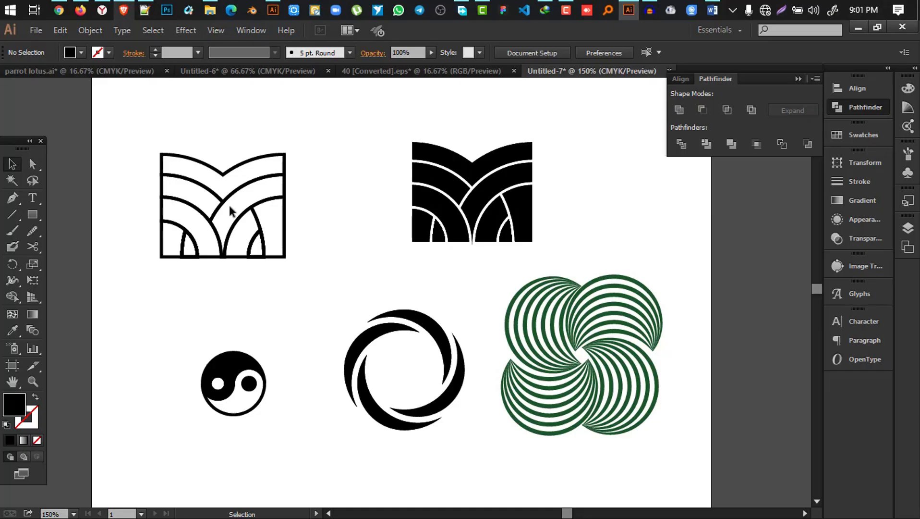
{"action": "left_click_drag", "start_coordinate": [140, 128], "coordinate": [539, 240]}
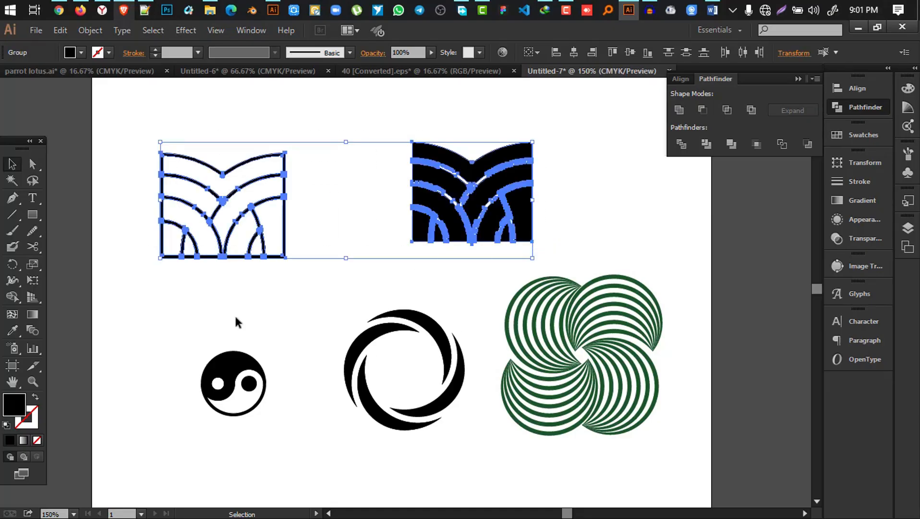
{"action": "left_click_drag", "start_coordinate": [167, 338], "coordinate": [714, 457]}
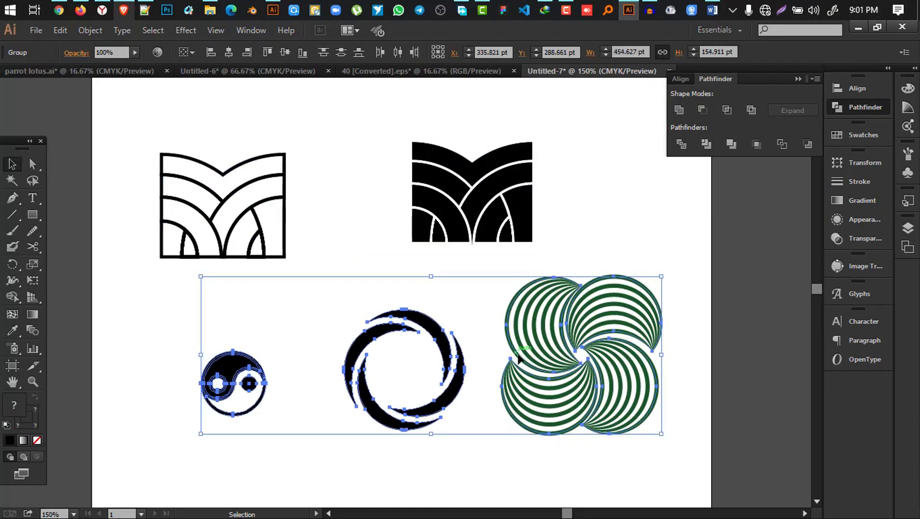
{"action": "scroll", "coordinate": [672, 328], "scroll_direction": "down", "scroll_amount": 3}
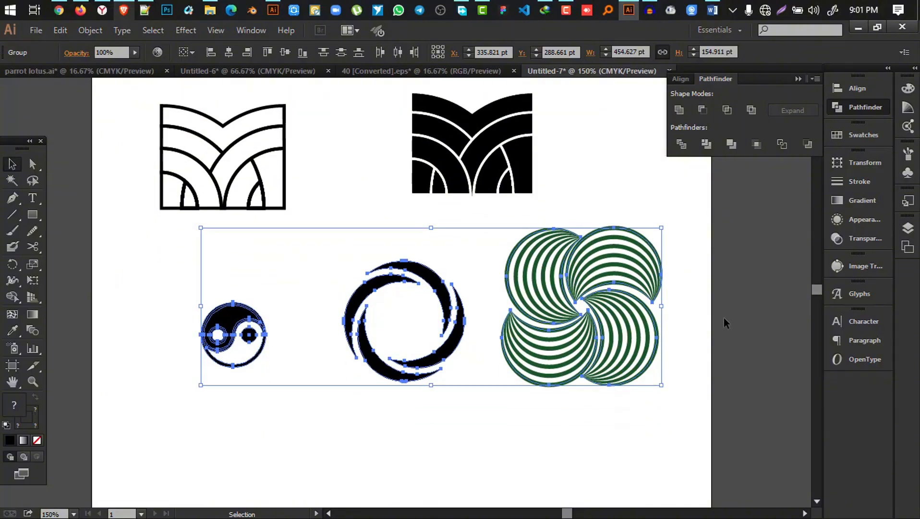
{"action": "left_click", "coordinate": [164, 333]}
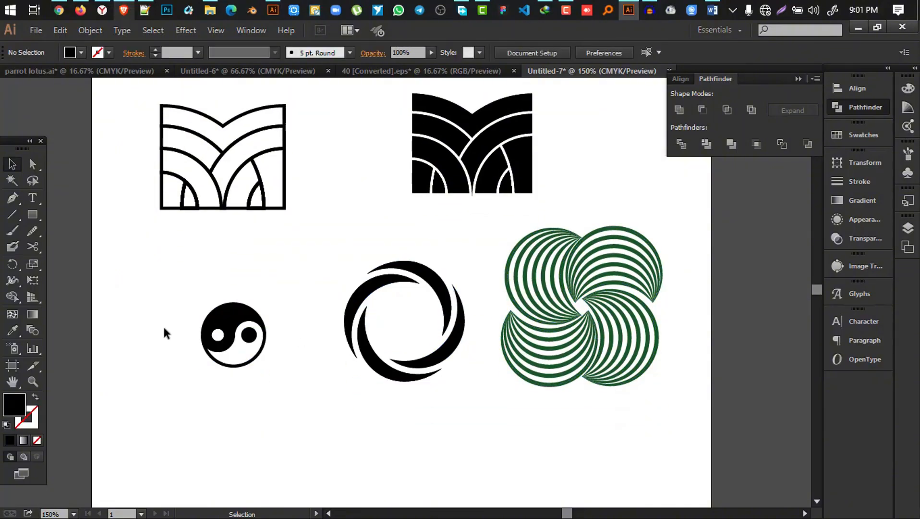
{"action": "left_click_drag", "start_coordinate": [160, 291], "coordinate": [635, 400]}
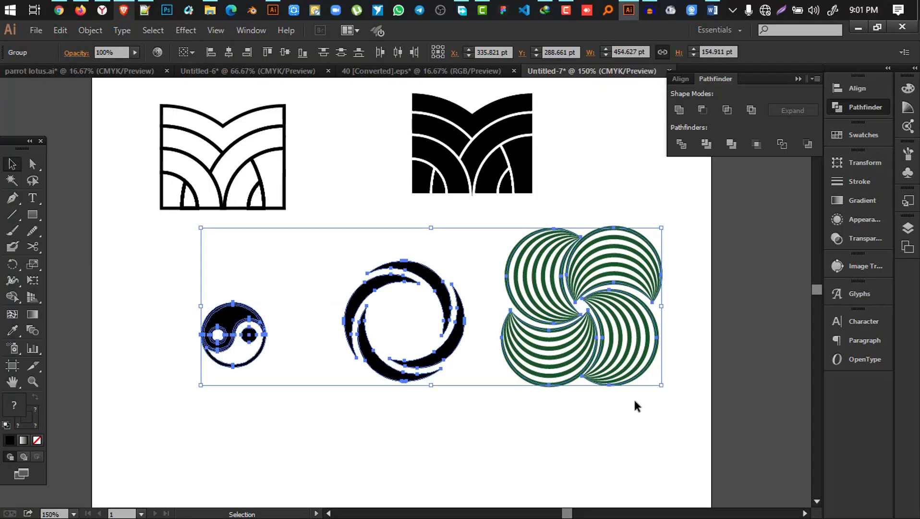
{"action": "scroll", "coordinate": [635, 402], "scroll_direction": "up", "scroll_amount": 3}
{"action": "left_click_drag", "start_coordinate": [130, 139], "coordinate": [532, 250]}
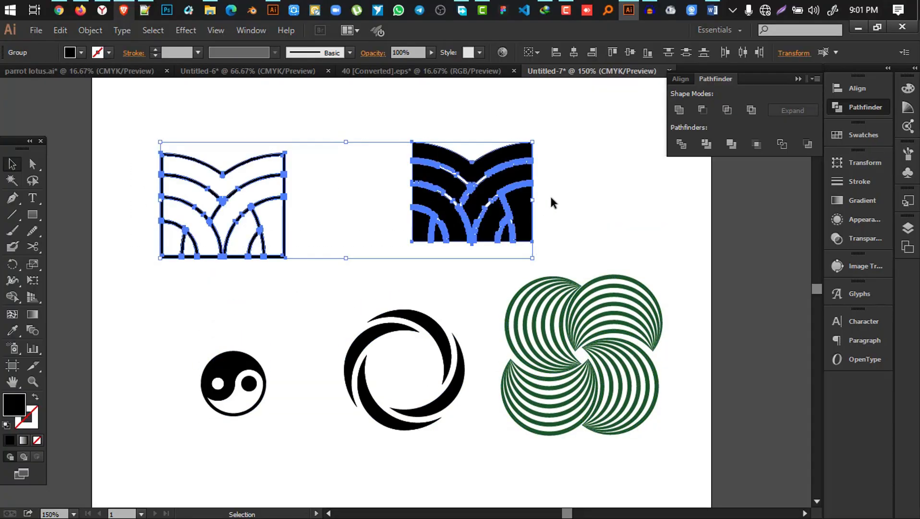
{"action": "left_click", "coordinate": [598, 199]}
{"action": "scroll", "coordinate": [600, 199], "scroll_direction": "down", "scroll_amount": 6}
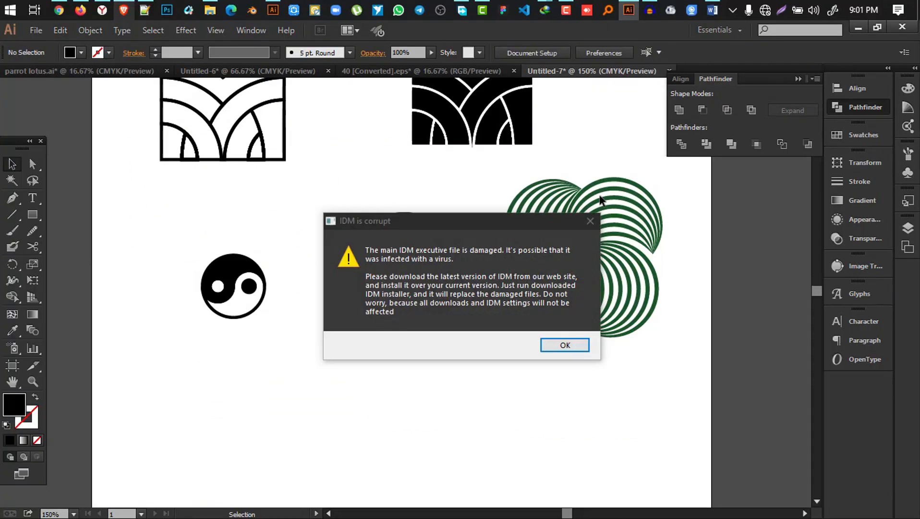
Step: Dismiss the IDM warning, close the internetdownloadmanager.com page it opens, and return to the Illustrator document
{"action": "left_click", "coordinate": [573, 344]}
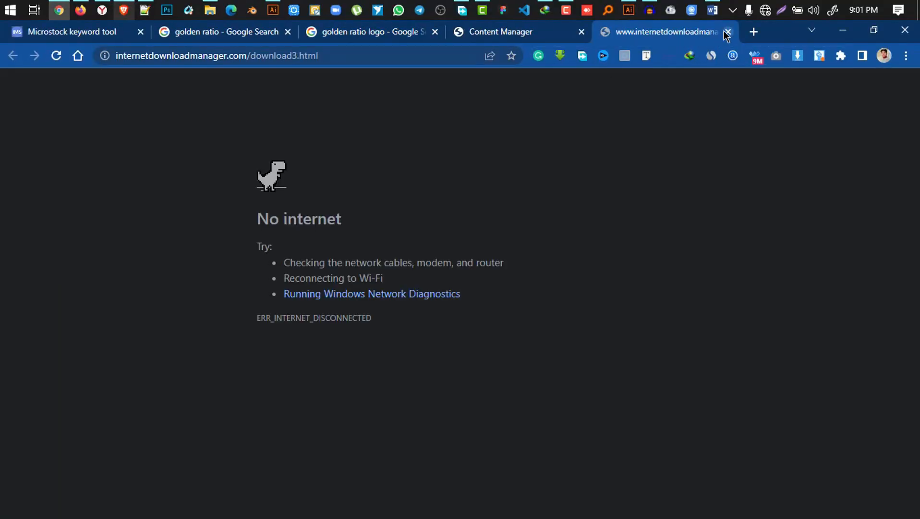
{"action": "left_click", "coordinate": [728, 32]}
{"action": "left_click", "coordinate": [843, 29]}
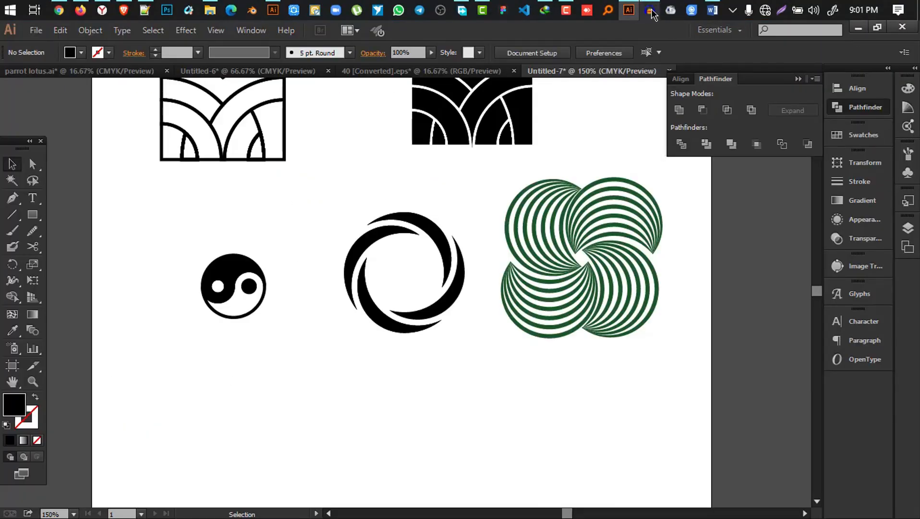
{"action": "left_click", "coordinate": [568, 9]}
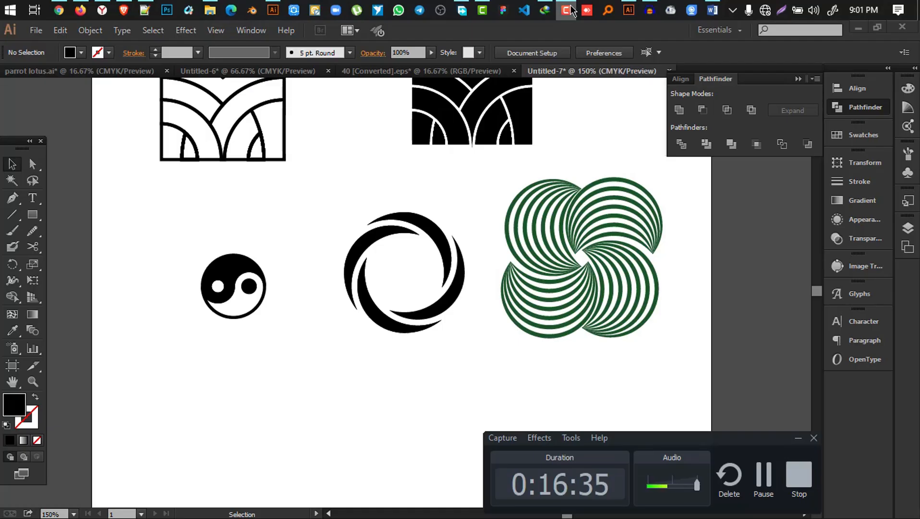